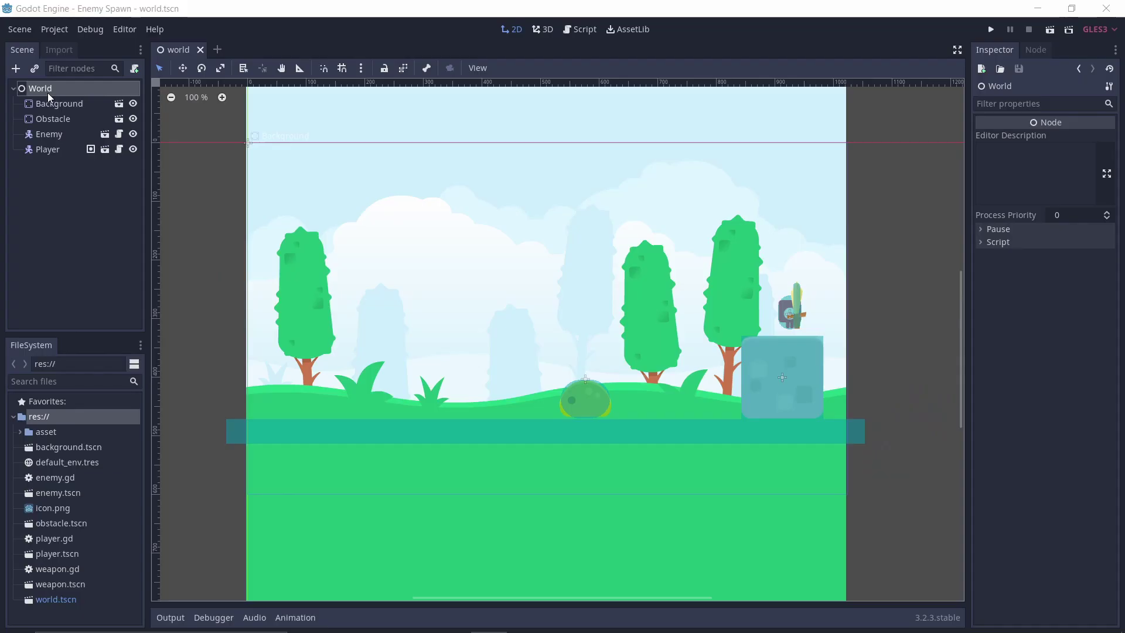
# Step: Inspect the properties of the Obstacle, Enemy and Player nodes
pyautogui.click(58, 105)
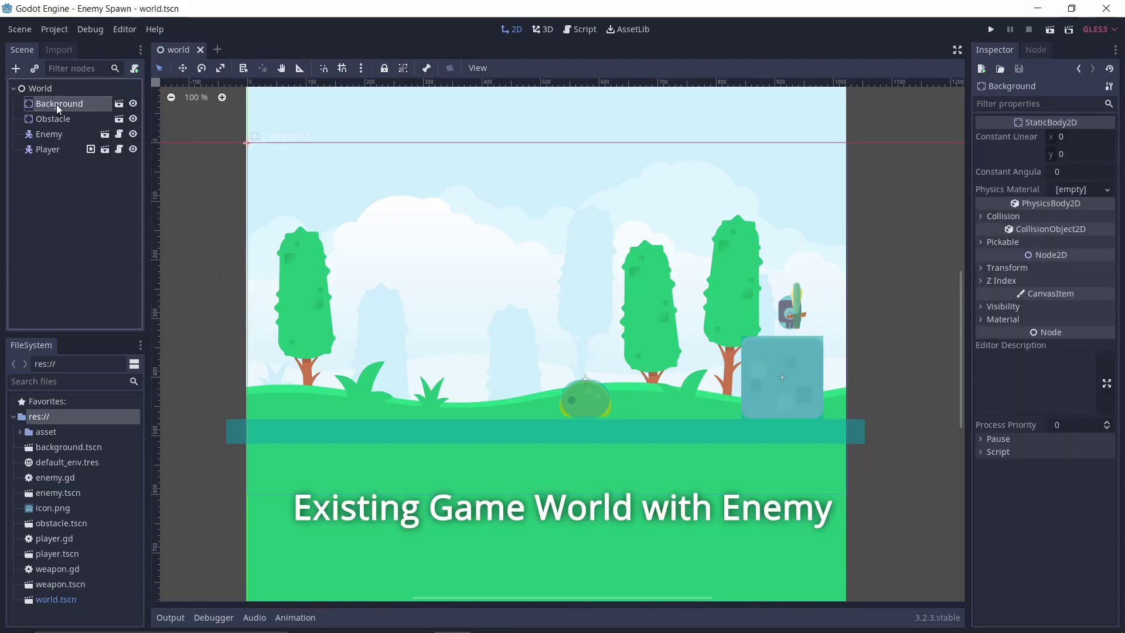
pyautogui.click(51, 136)
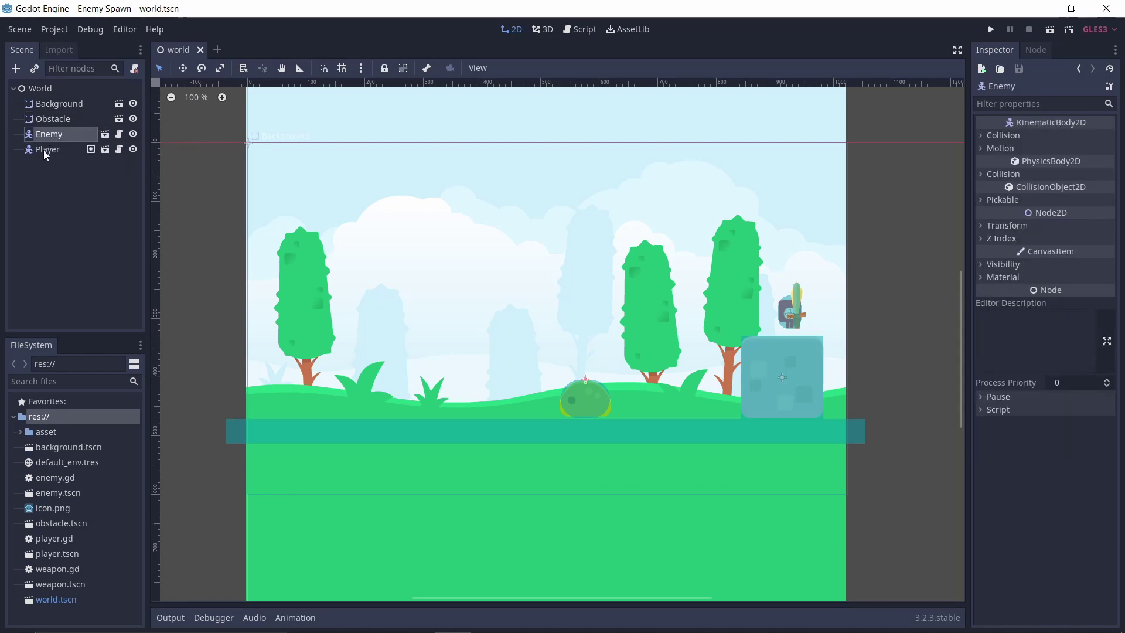
pyautogui.click(47, 150)
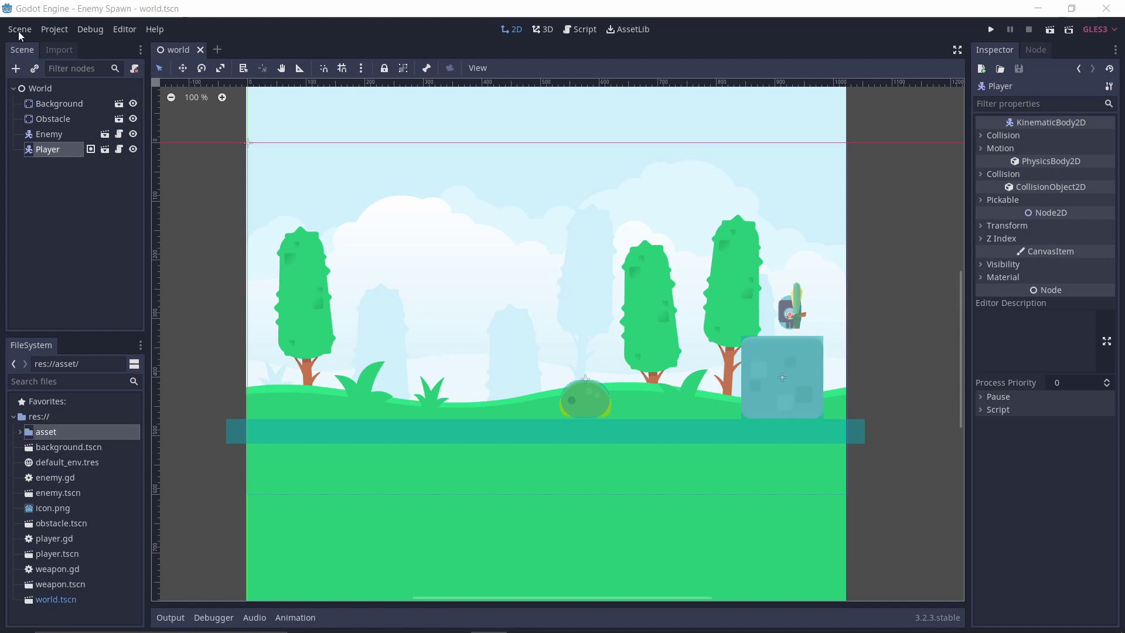
# Step: Start a new empty scene with a Node2D as its root
pyautogui.click(19, 30)
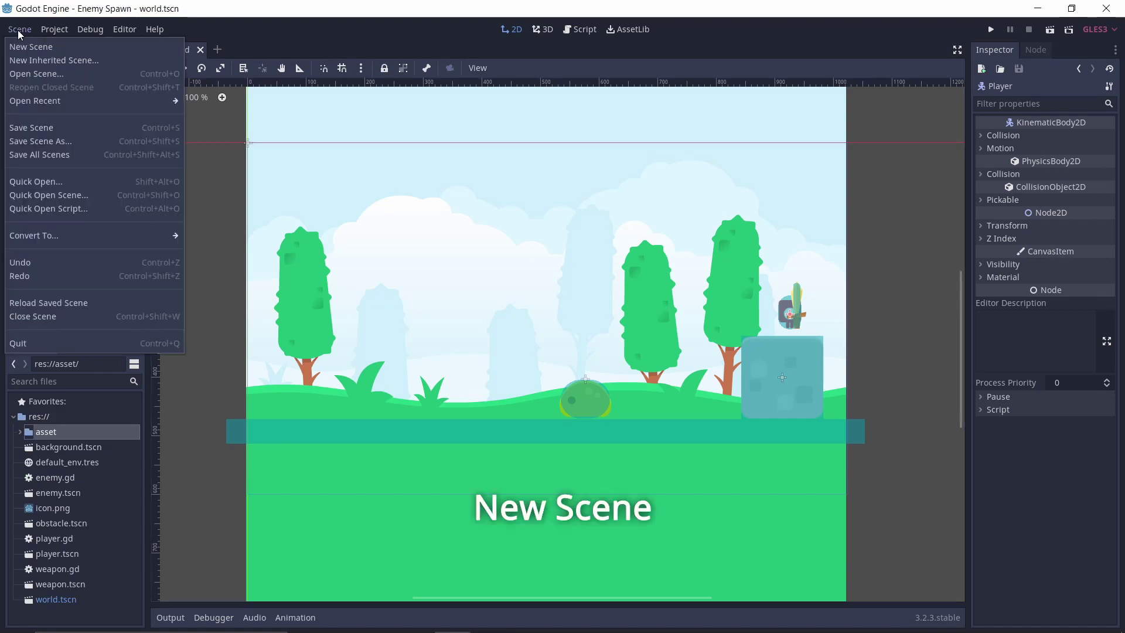
pyautogui.click(27, 46)
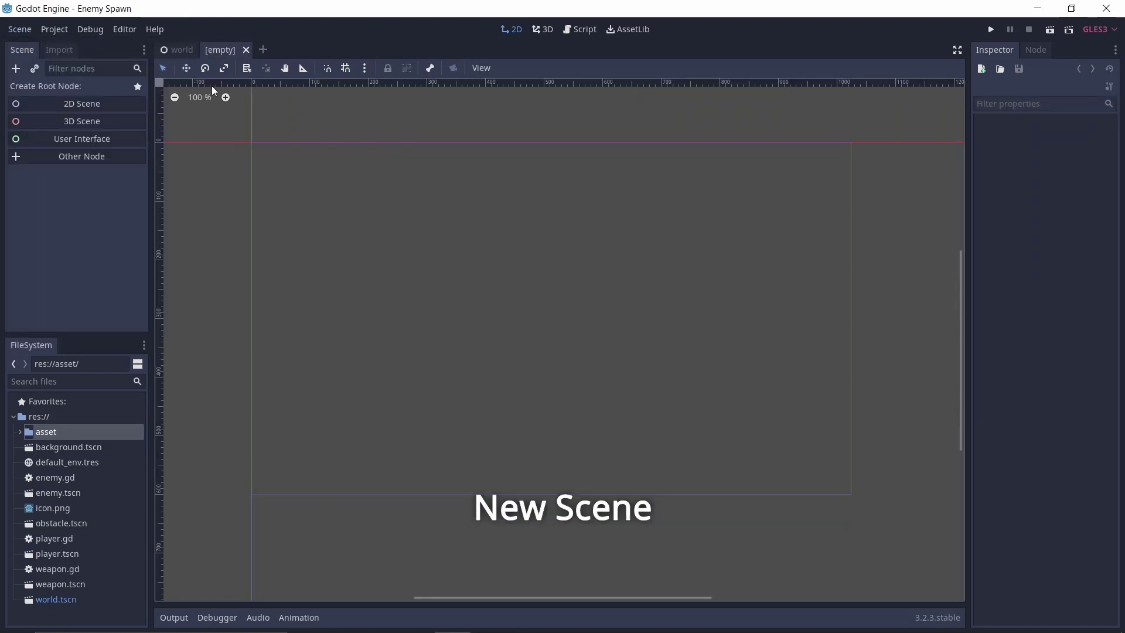
pyautogui.click(87, 154)
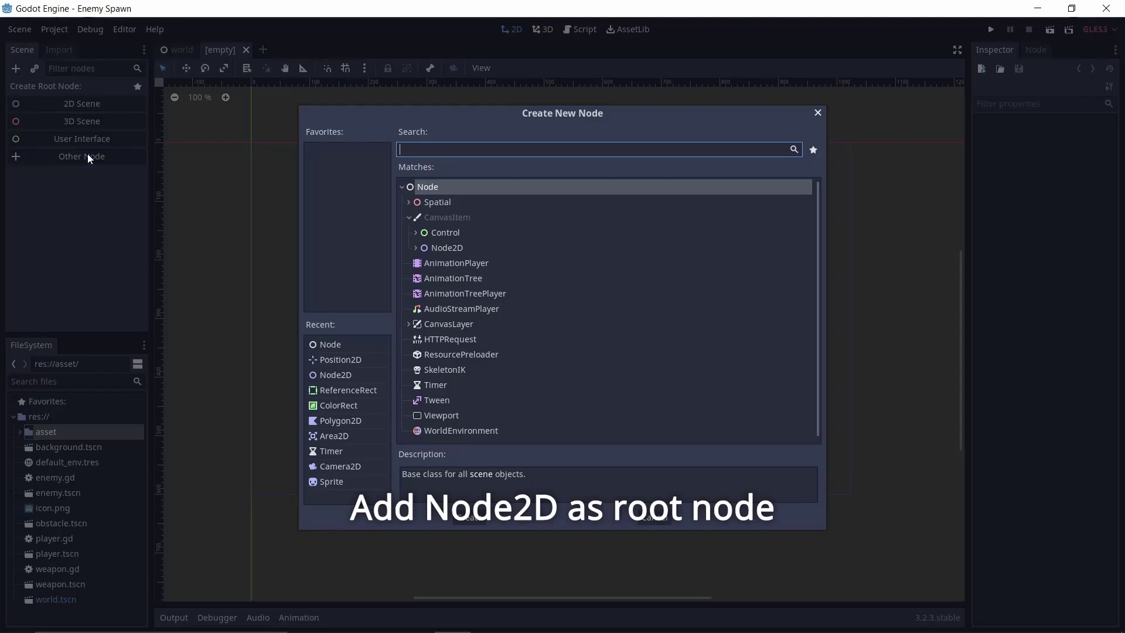
pyautogui.write('Node')
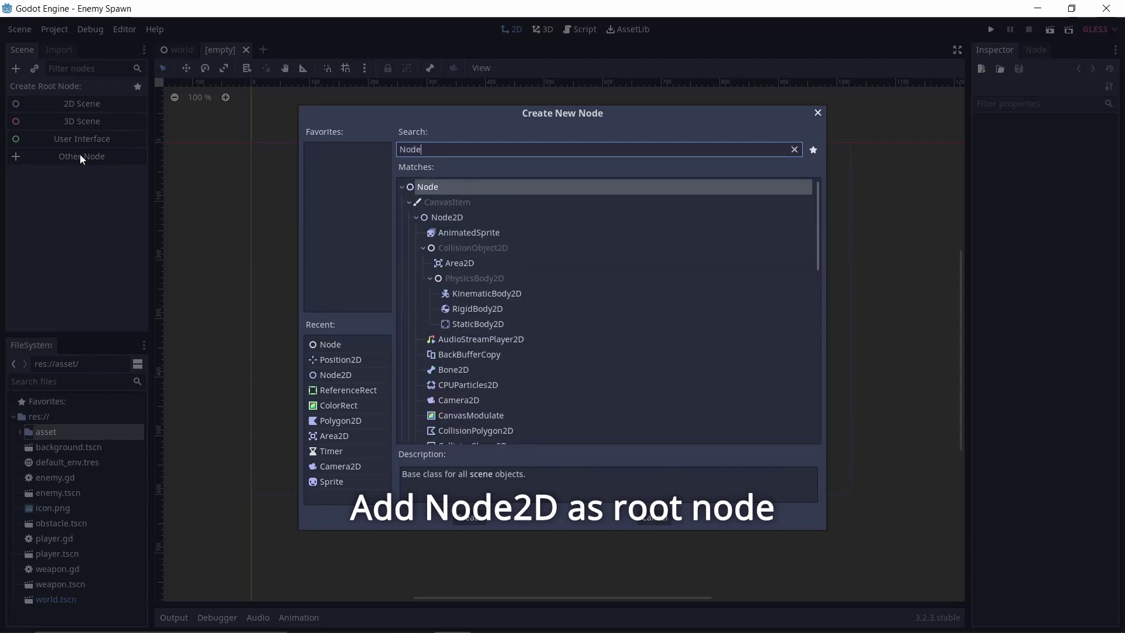
pyautogui.doubleClick(466, 219)
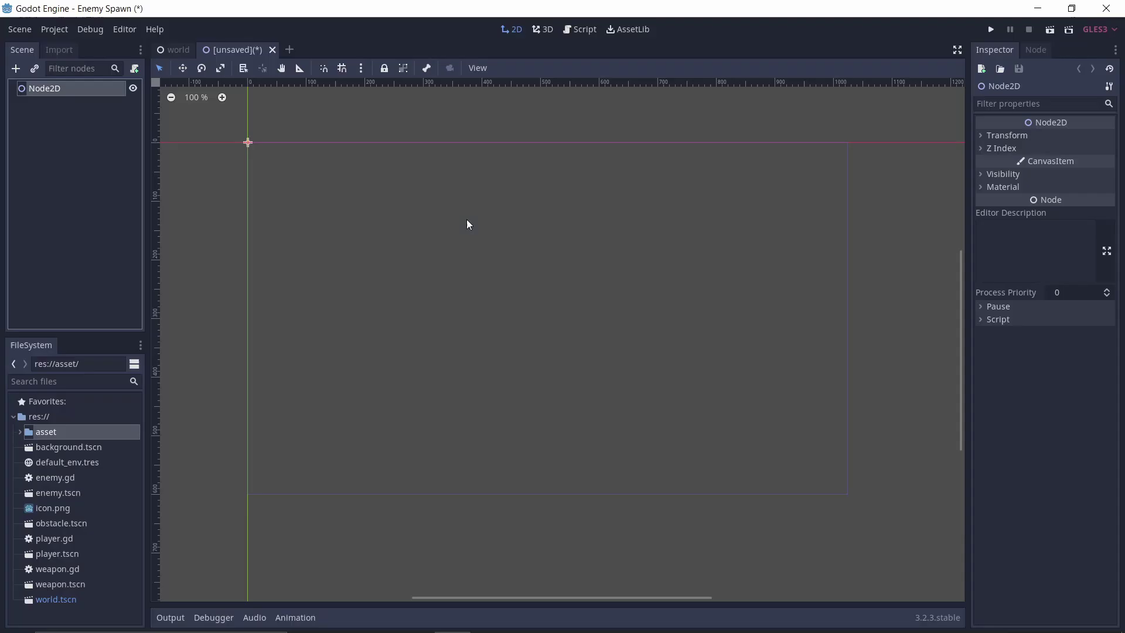
# Step: Add a Sprite as a child node of the Node2D root
pyautogui.rightClick(65, 92)
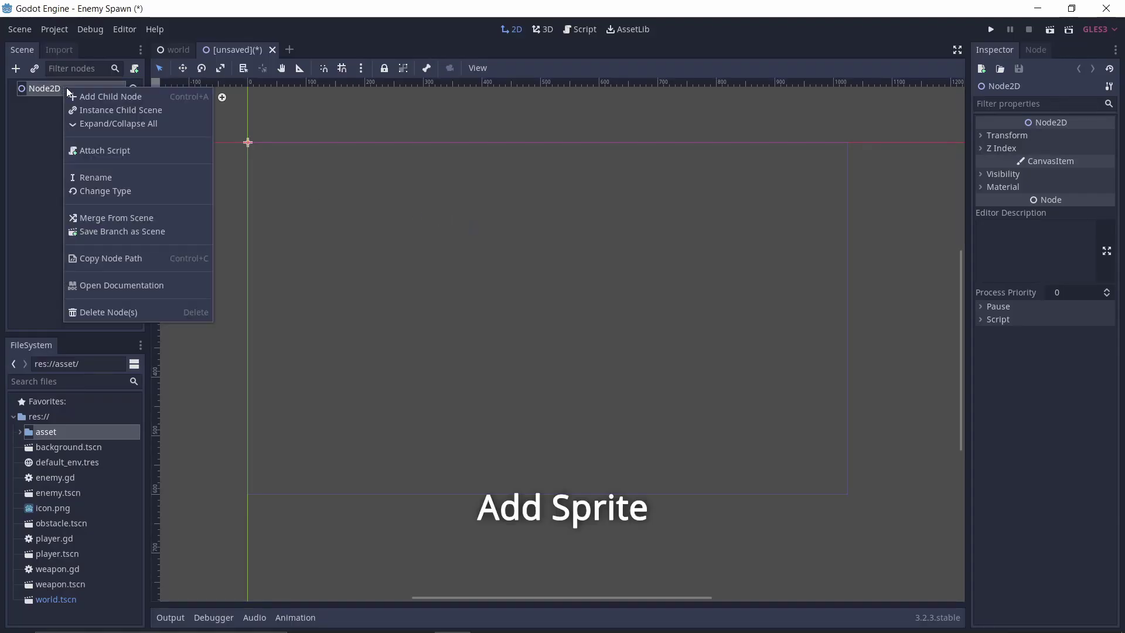
pyautogui.click(82, 96)
pyautogui.write('Sprite')
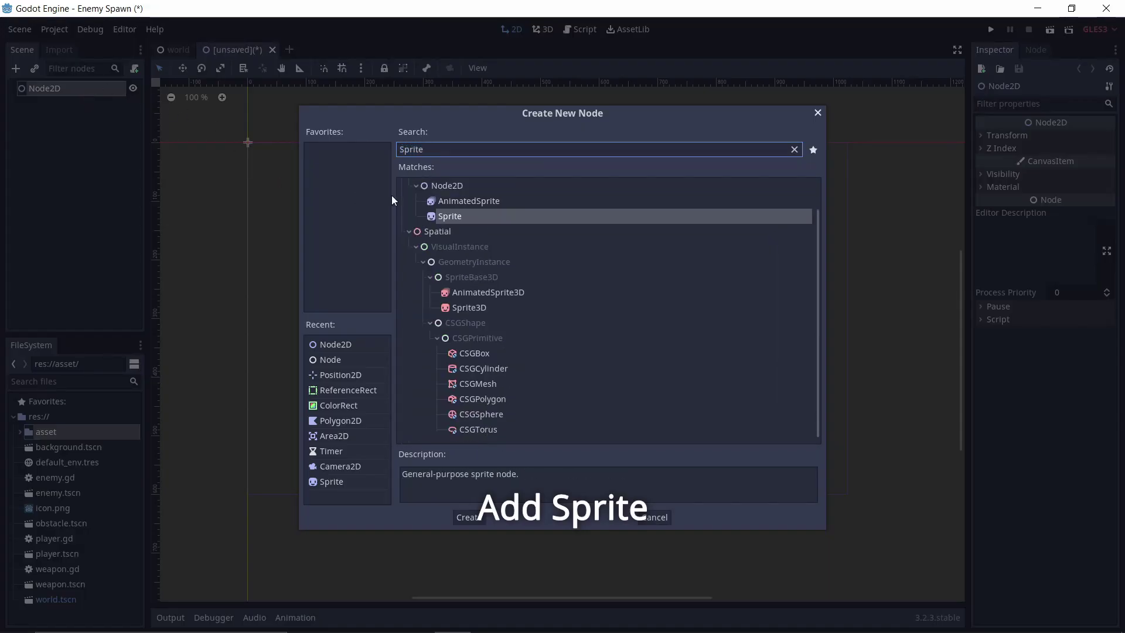
pyautogui.doubleClick(481, 217)
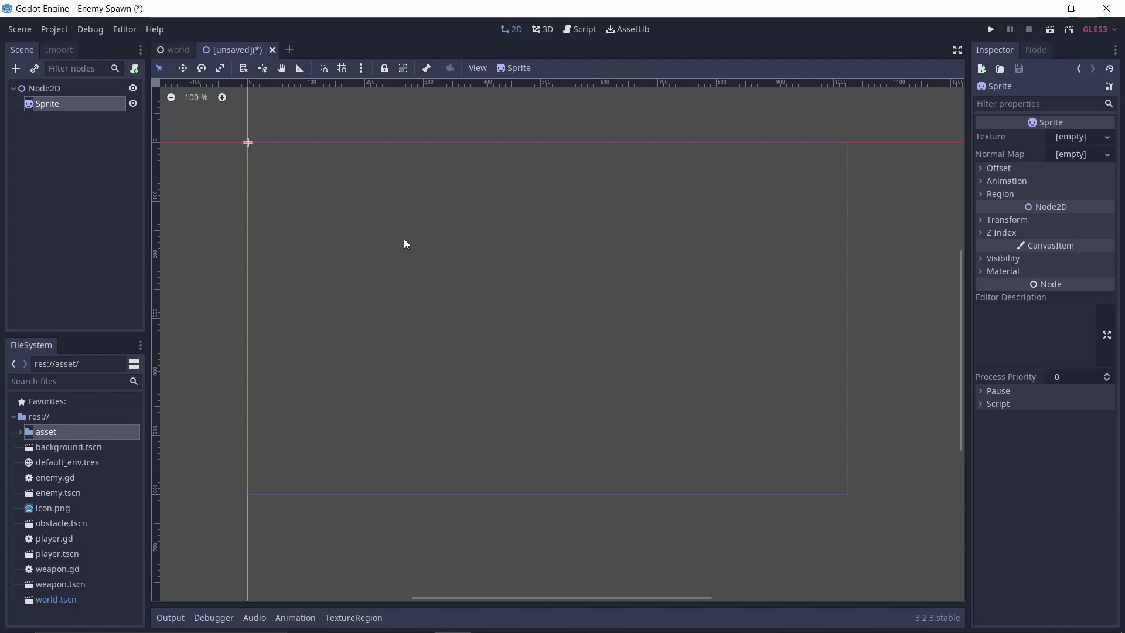
# Step: Assign res://asset/spawn.png as the Sprite's texture
pyautogui.click(21, 432)
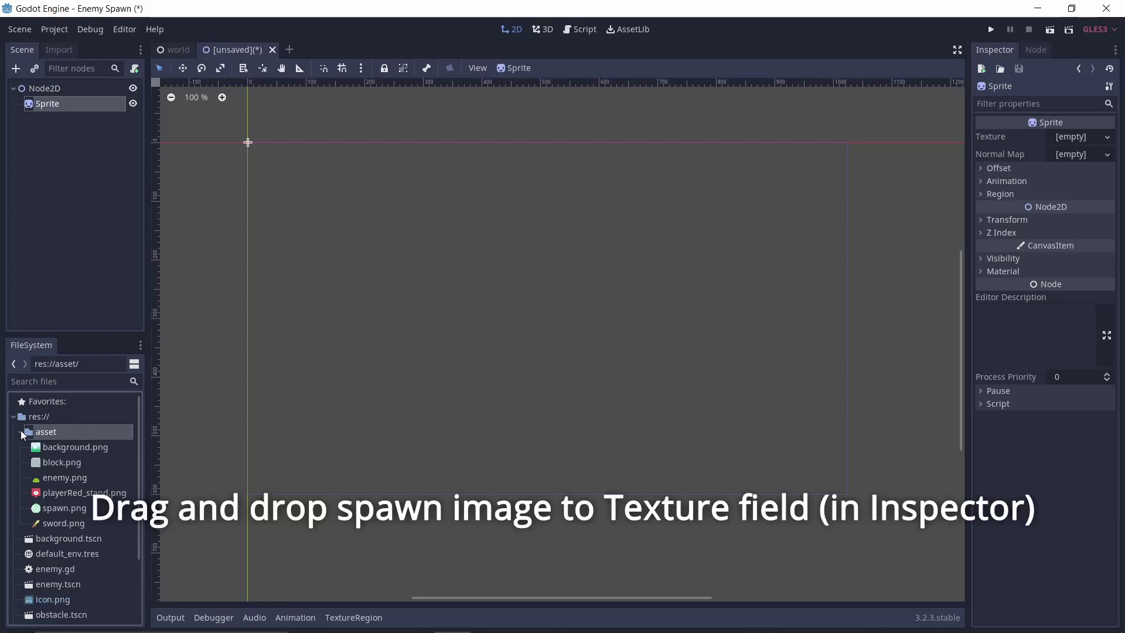
pyautogui.click(66, 508)
pyautogui.moveTo(68, 513); pyautogui.dragTo(1084, 145)
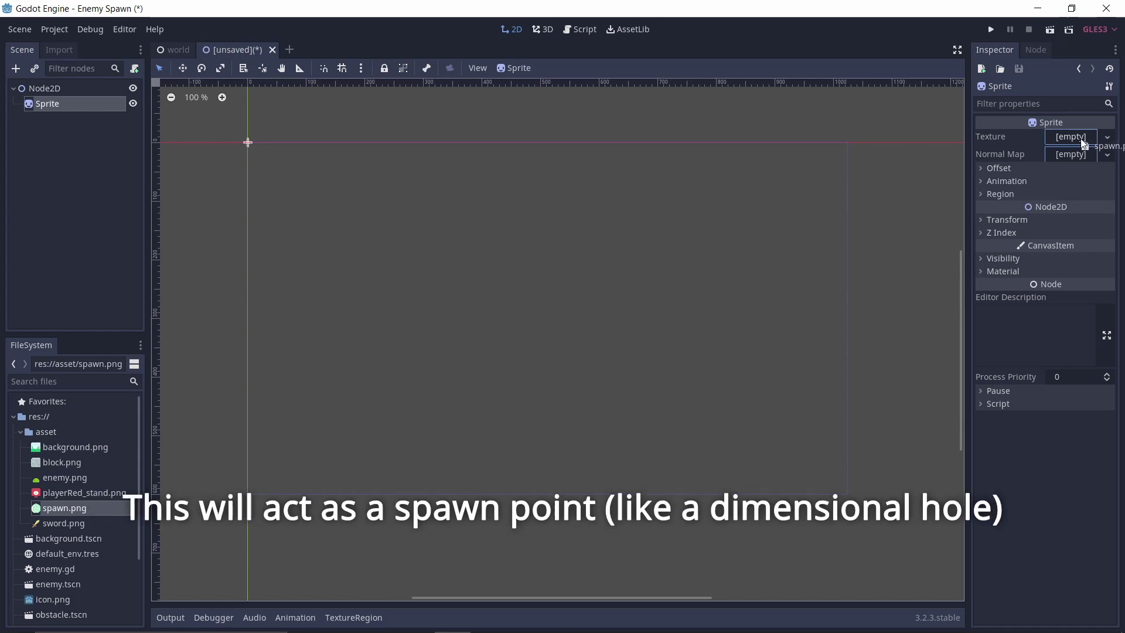
pyautogui.moveTo(1085, 145); pyautogui.dragTo(1083, 144)
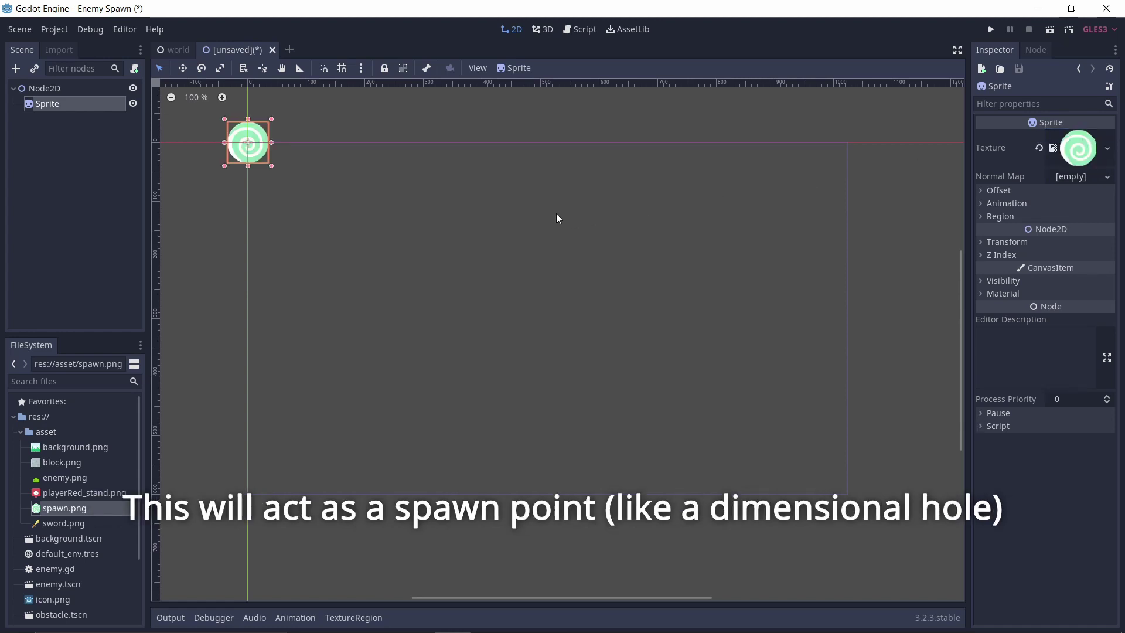
# Step: Rename the Node2D root node to Spawn
pyautogui.click(68, 89)
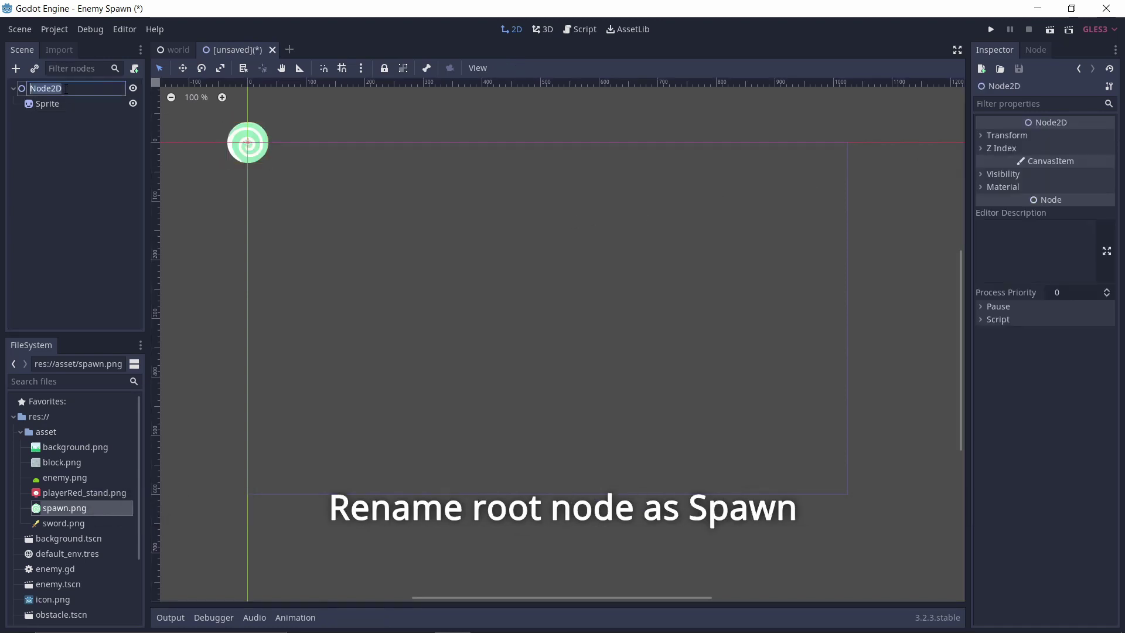
pyautogui.doubleClick(68, 89)
pyautogui.write('Spapa')
pyautogui.press('Return')
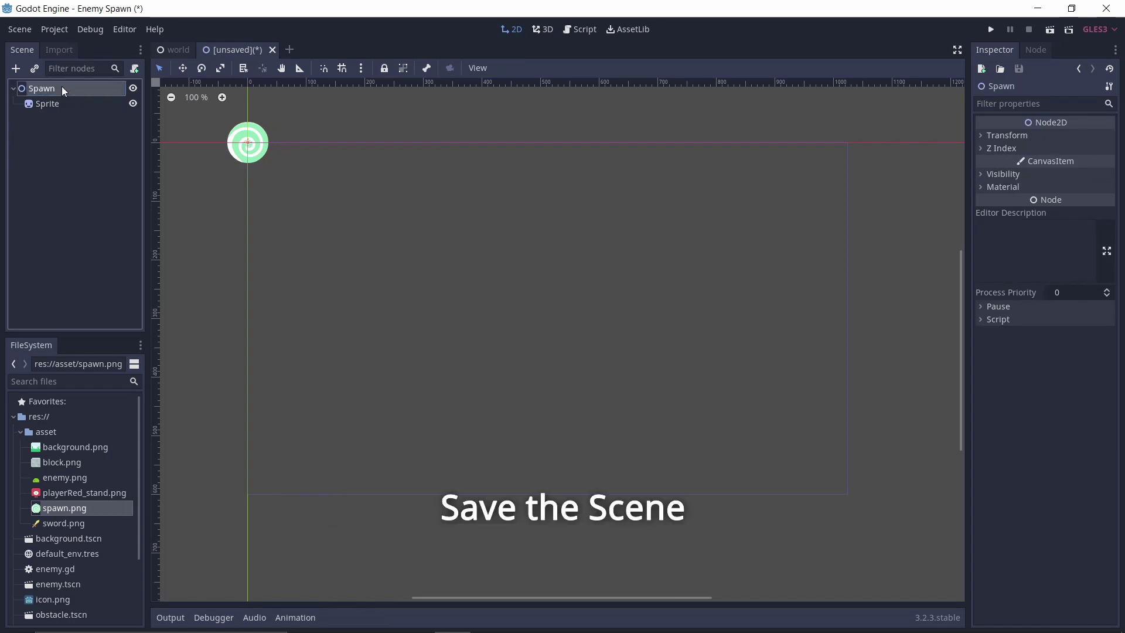
pyautogui.click(20, 29)
# Step: Save the scene as spawn.tscn and bring up Attach Script for the Spawn node
pyautogui.click(42, 135)
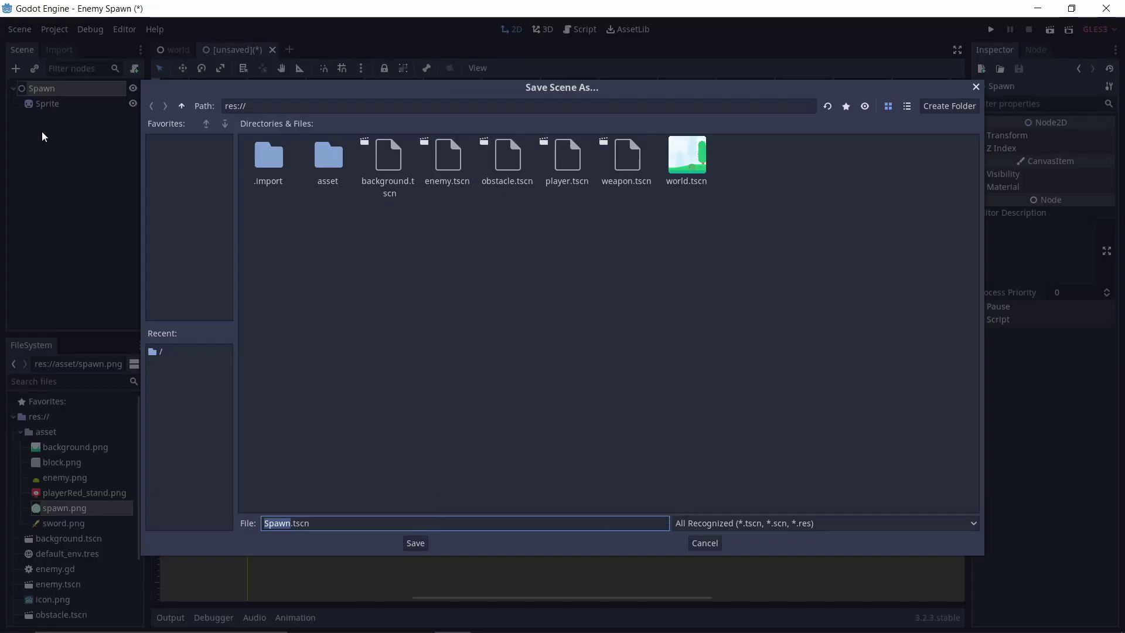
pyautogui.write('spawn')
pyautogui.press('Return')
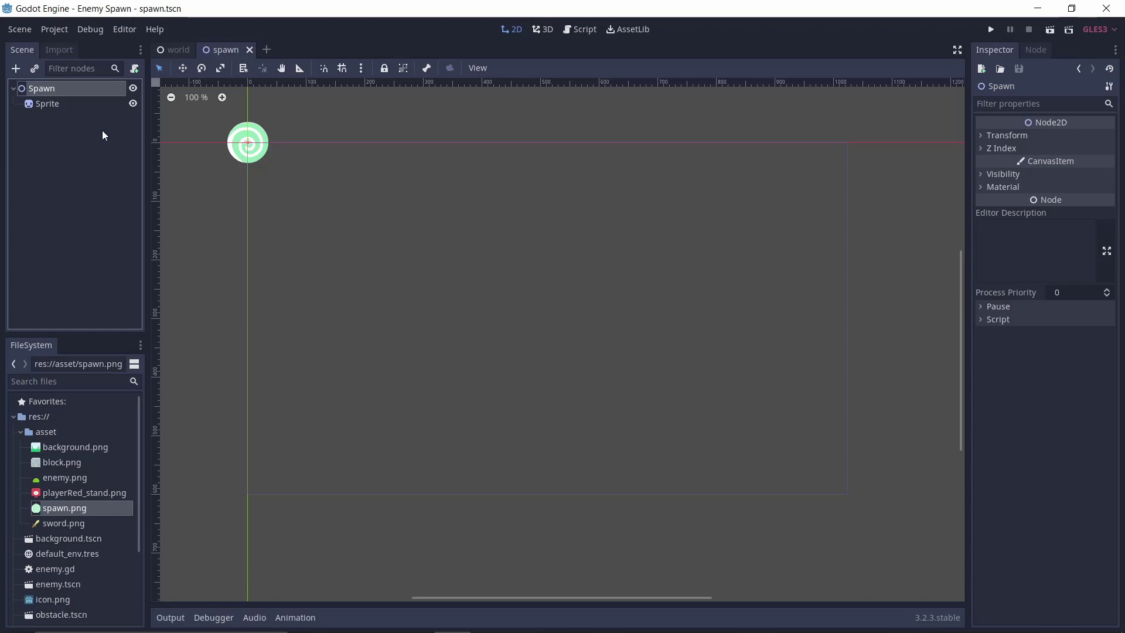
pyautogui.click(133, 70)
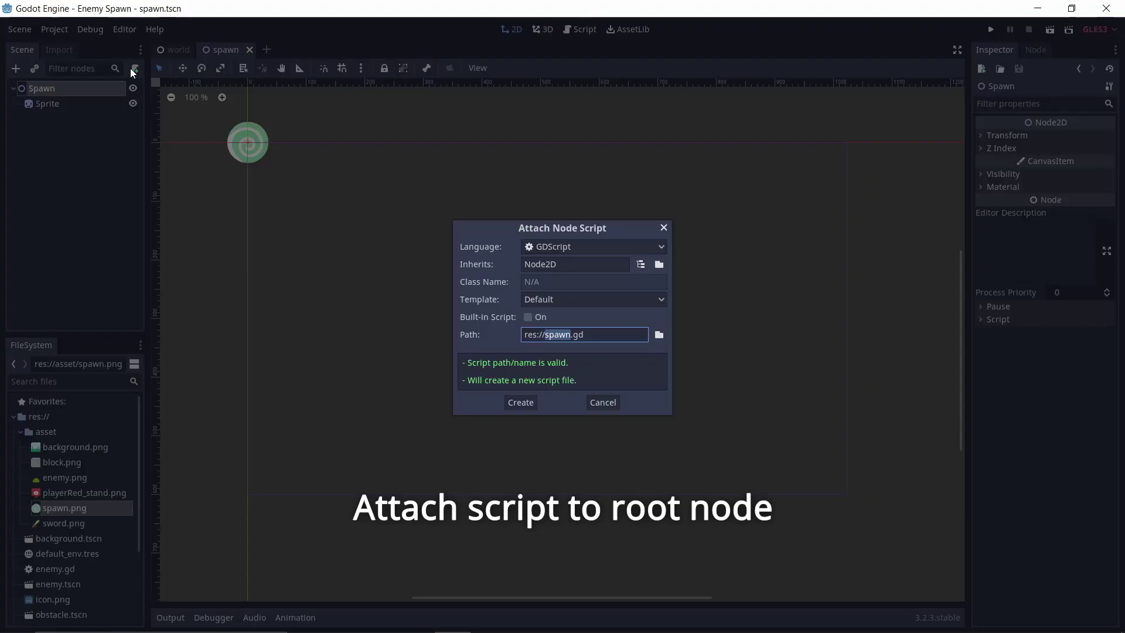
# Step: Create the spawn.gd script and add a _process(delta) function at its end
pyautogui.click(521, 403)
pyautogui.click(405, 300)
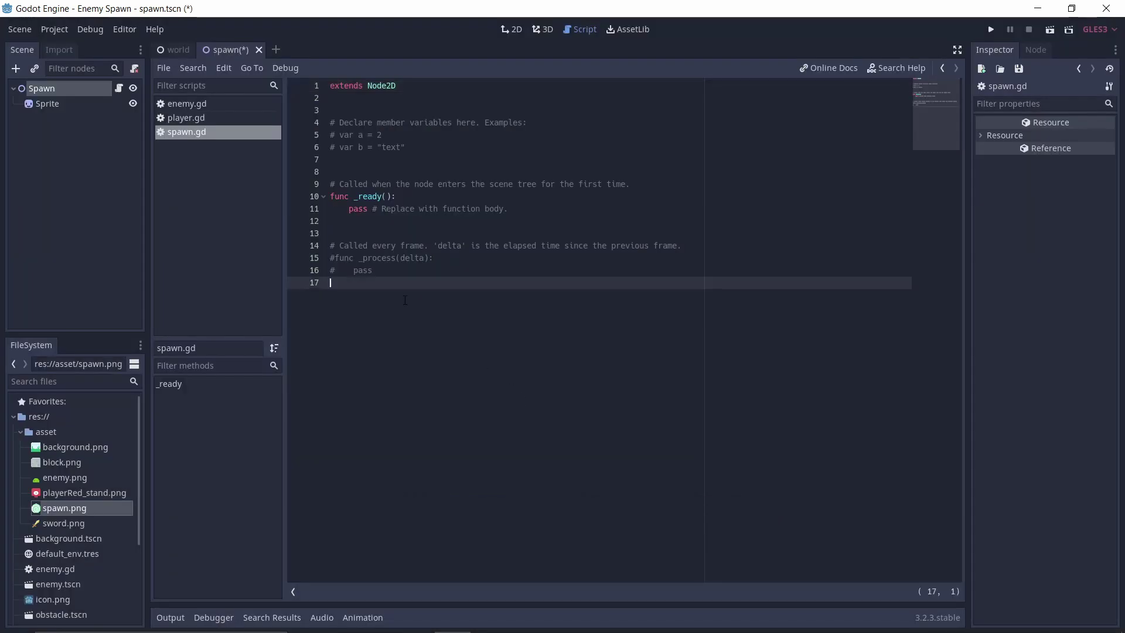
pyautogui.press('Return')
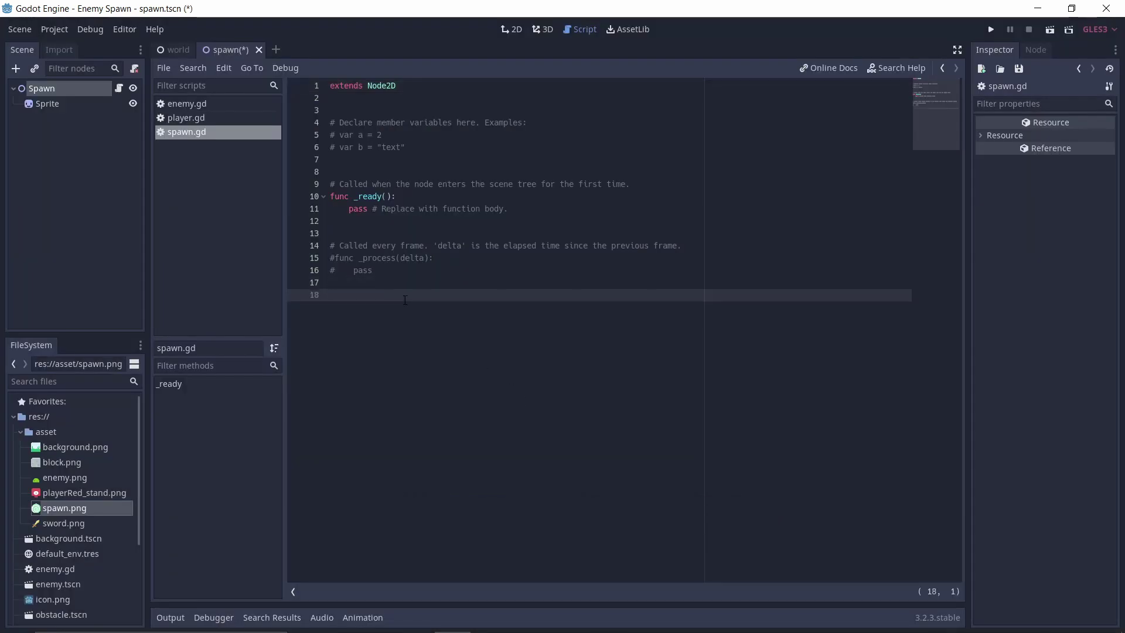
pyautogui.write('func _')
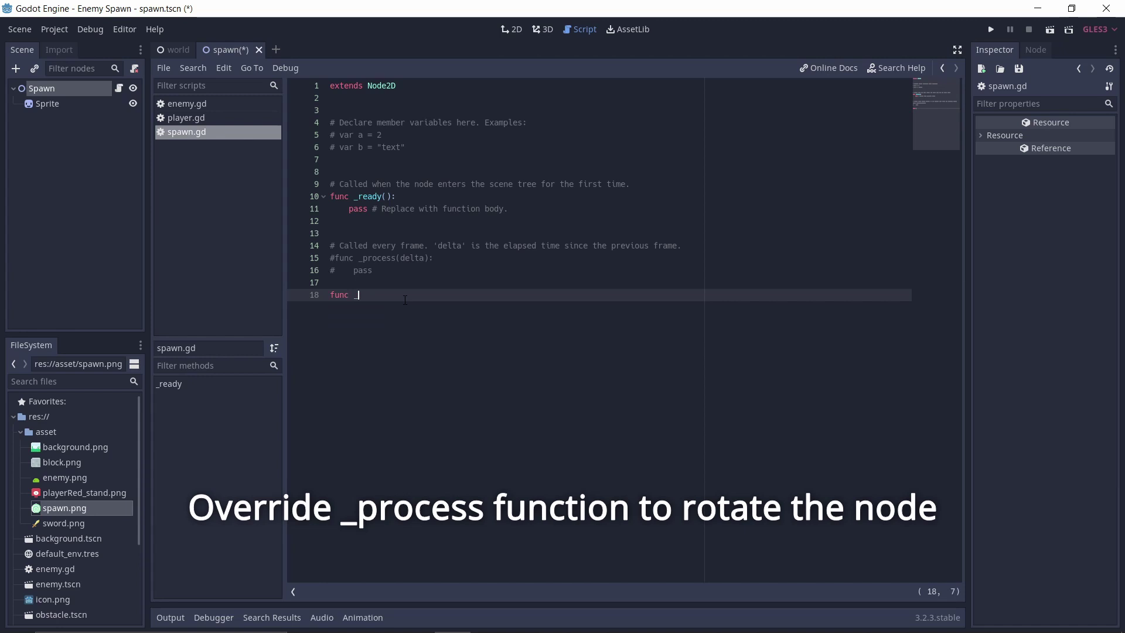
pyautogui.write('pr')
pyautogui.press('Return')
pyautogui.press('Return')
# Step: Write 'rotation += ROTATION_SPEED * delta' inside the _process function
pyautogui.write('ro')
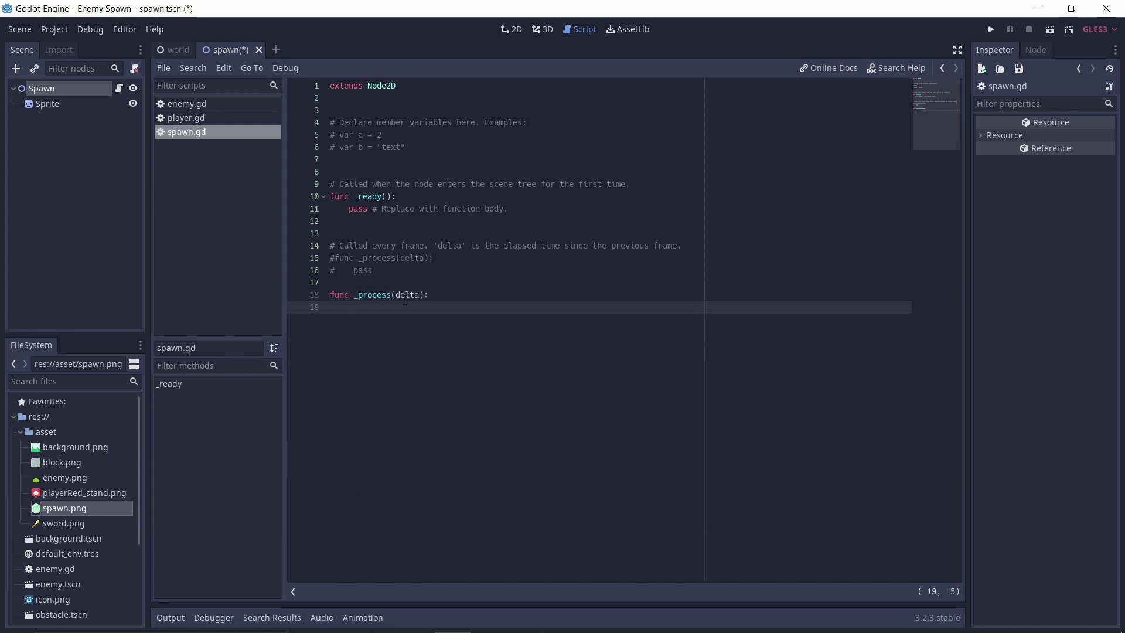
pyautogui.write('tat')
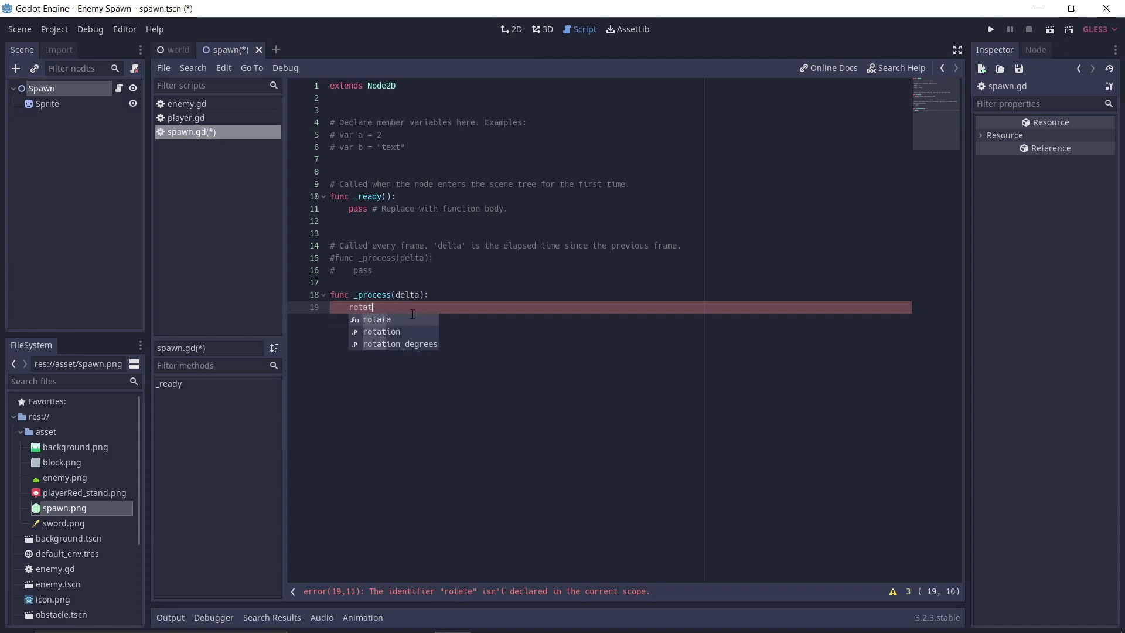
pyautogui.press('Down')
pyautogui.press('Return')
pyautogui.write('+')
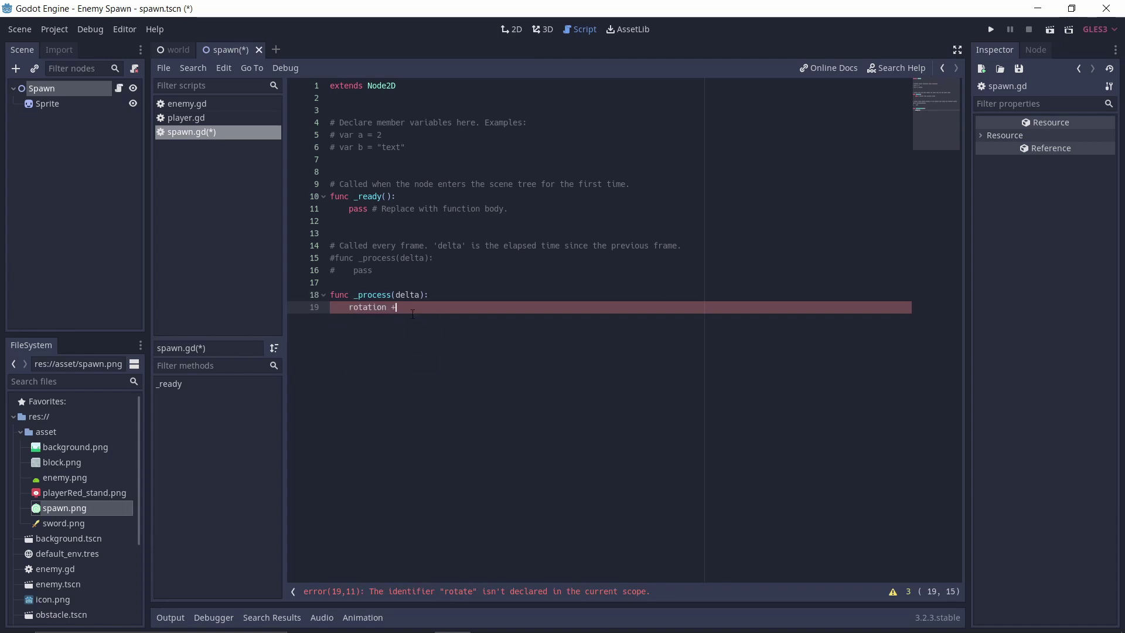
pyautogui.write('=')
pyautogui.write(' R')
pyautogui.write('OTA')
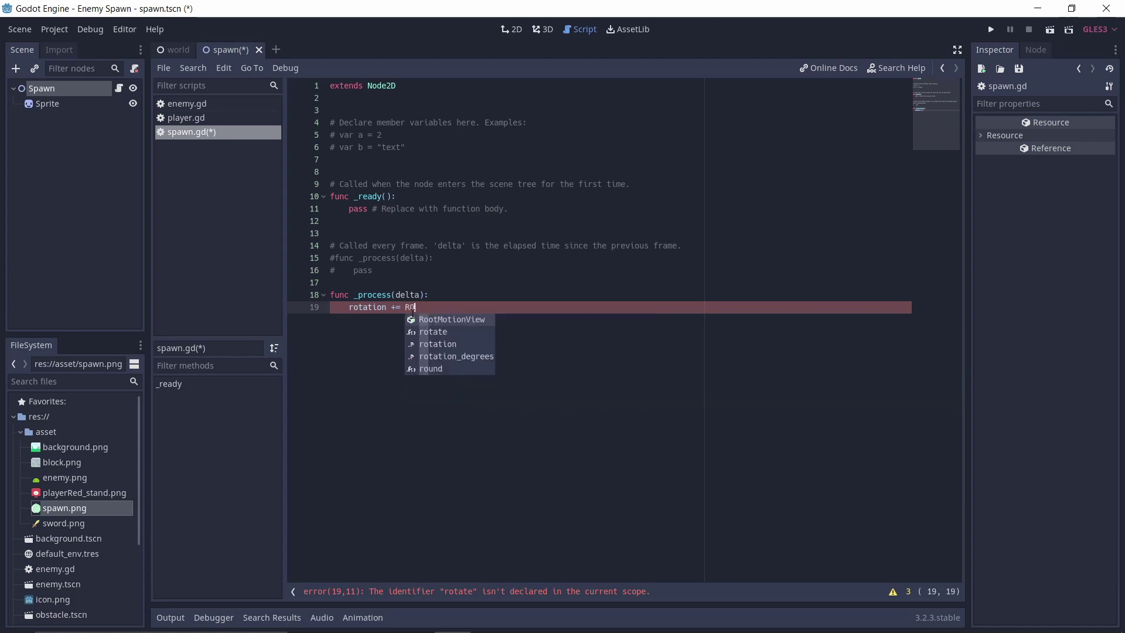
pyautogui.write('TION')
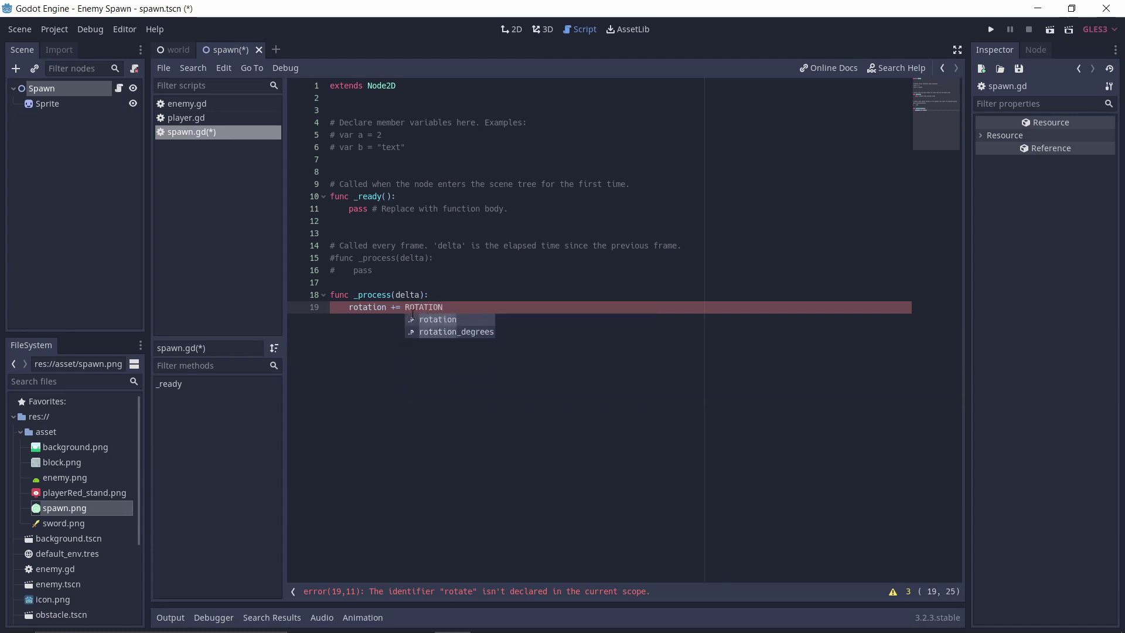
pyautogui.write('_SPEED * delta')
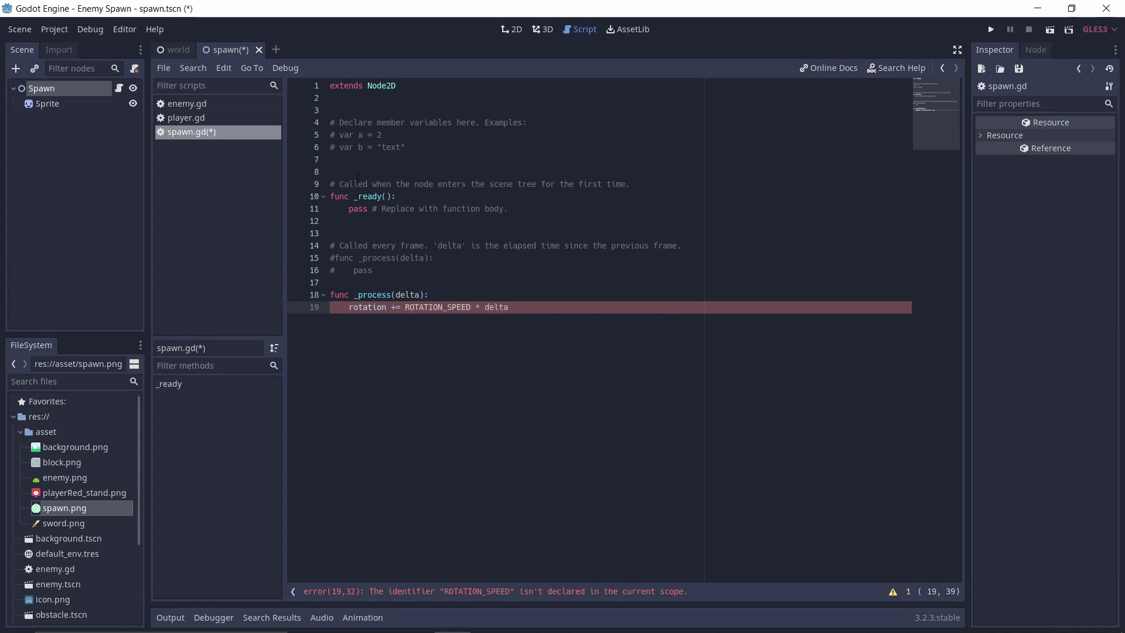
pyautogui.moveTo(418, 147); pyautogui.dragTo(277, 122)
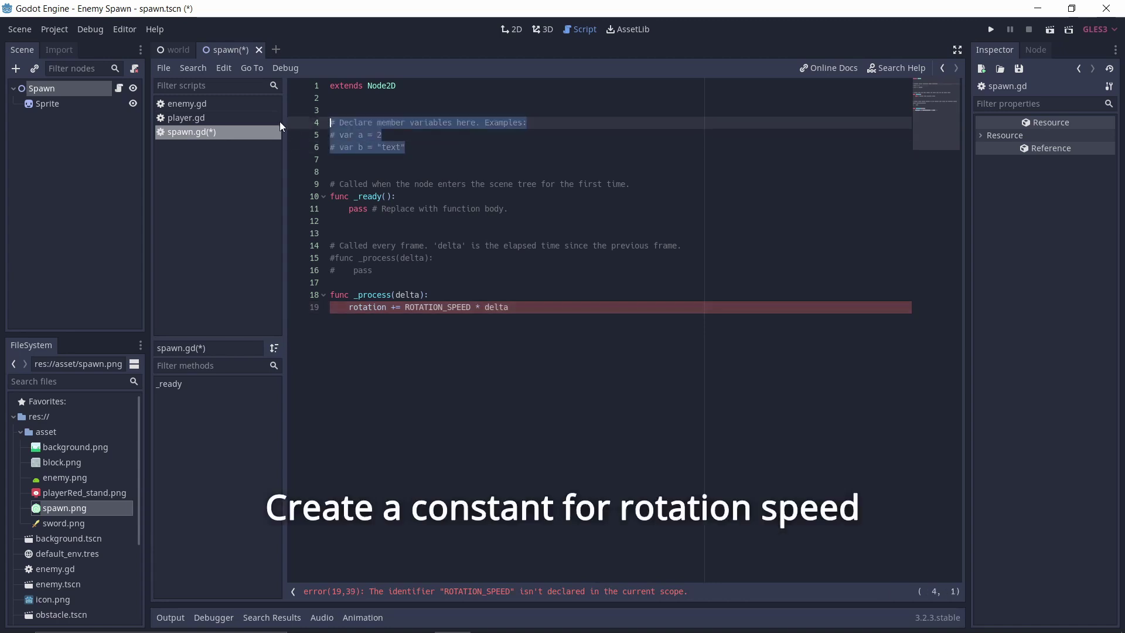
# Step: Replace the example comment lines with 'const ROTATIONS_SPEED = 1'
pyautogui.press('BackSpace')
pyautogui.write('const ')
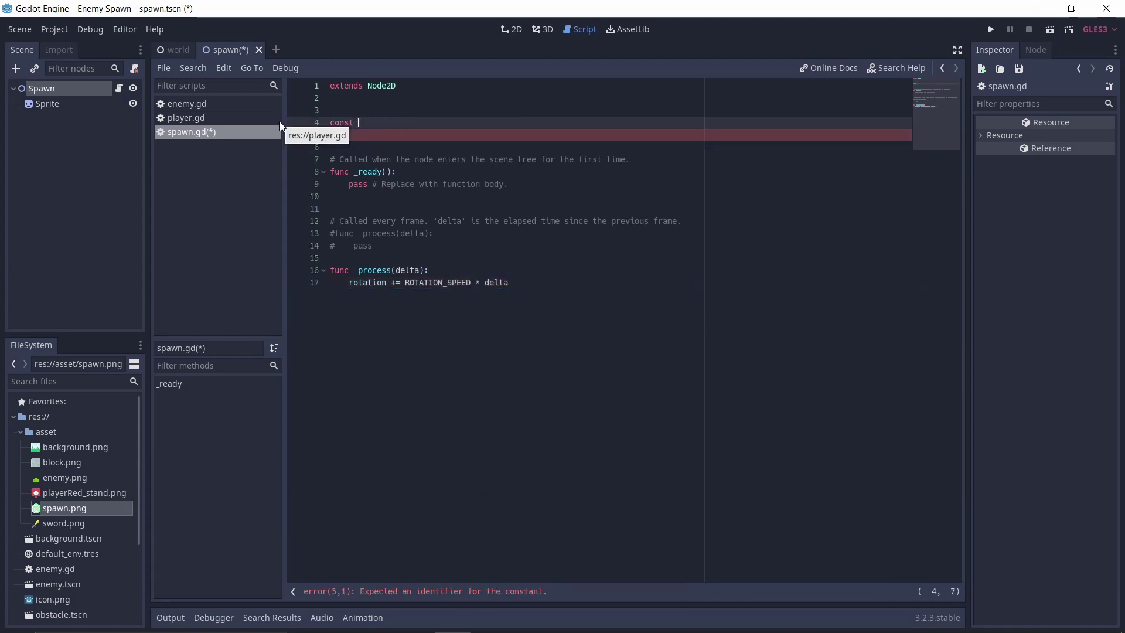
pyautogui.write('ROTATI')
pyautogui.write('ONS_')
pyautogui.write('SPEED ')
pyautogui.write('= 1')
pyautogui.click(574, 282)
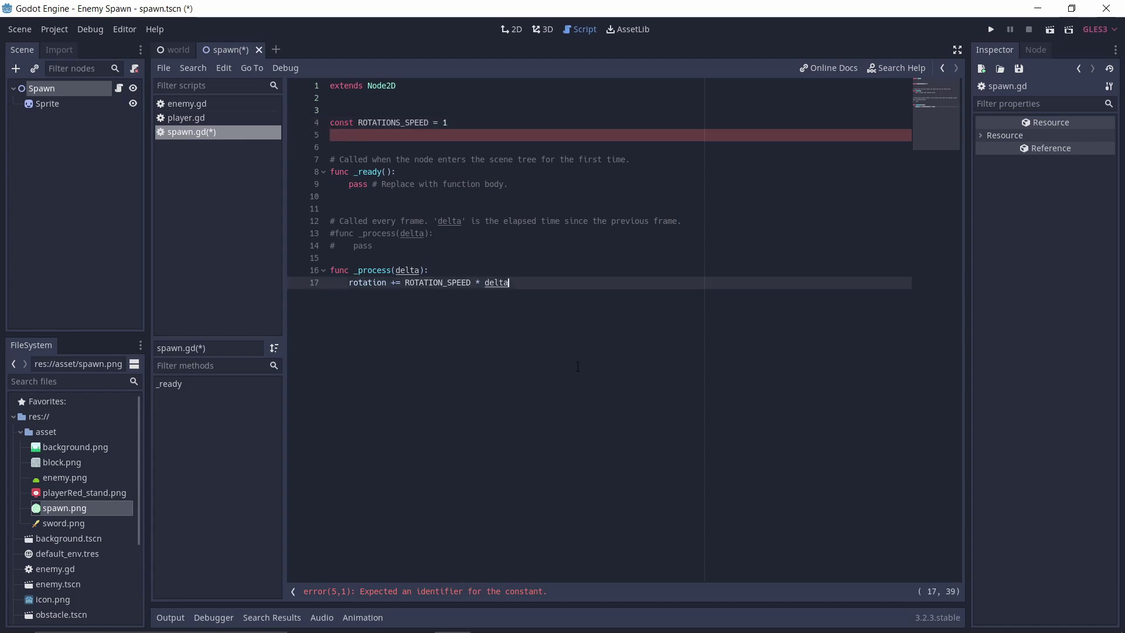
# Step: Save spawn.gd and switch back to the world scene
pyautogui.hotkey('ctrl', 's')
pyautogui.click(469, 234)
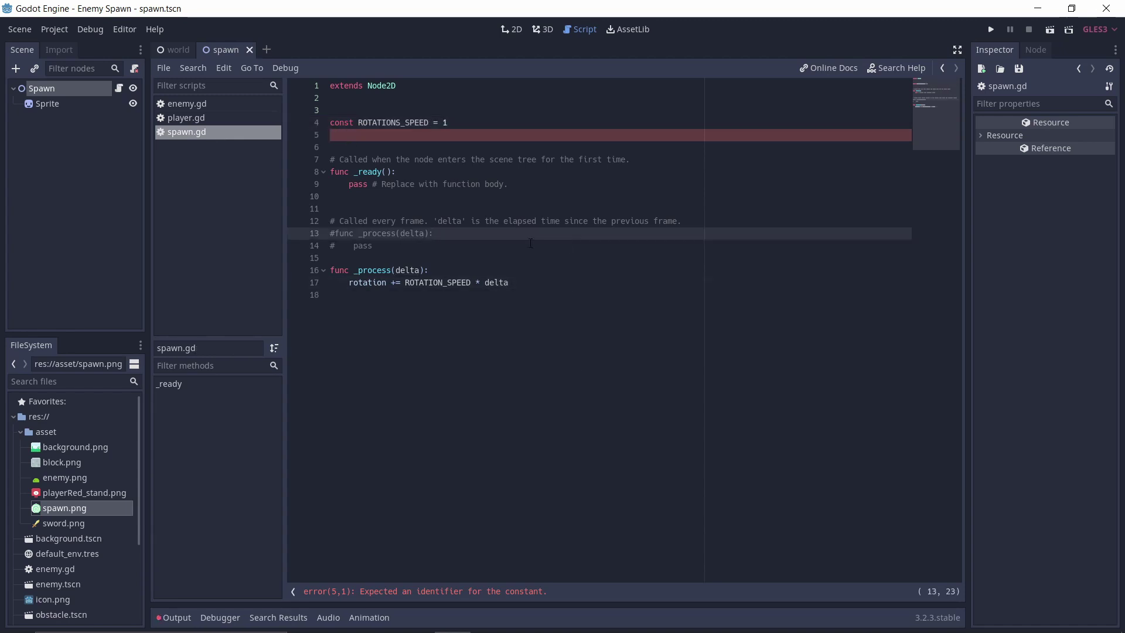
pyautogui.click(179, 51)
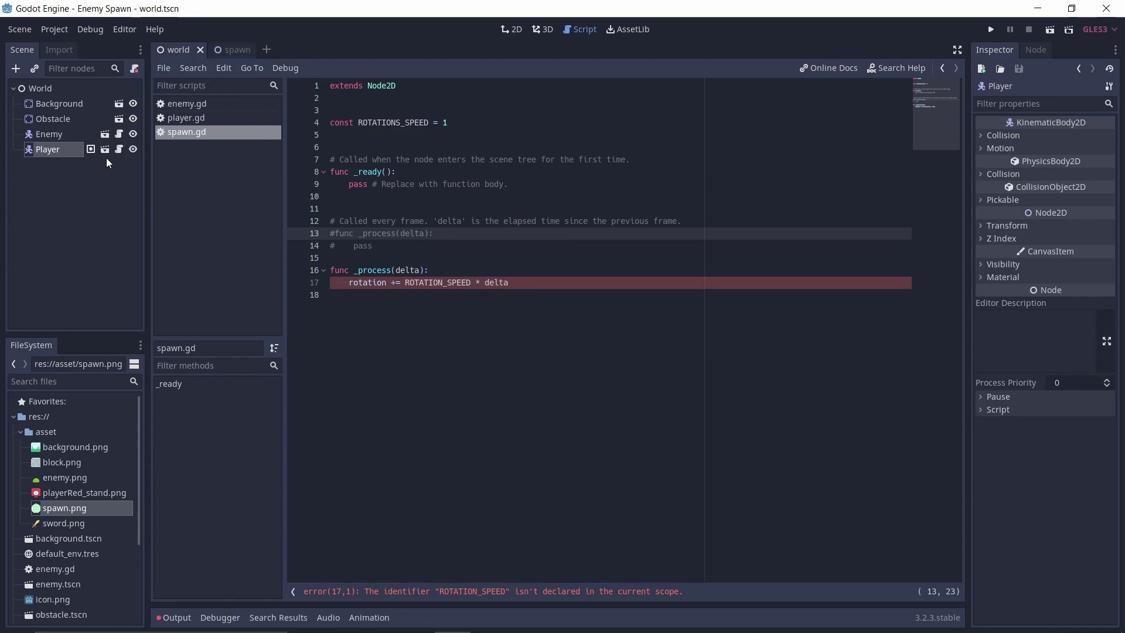
# Step: Instance spawn.tscn under World and drag it down onto the left tree
pyautogui.click(37, 87)
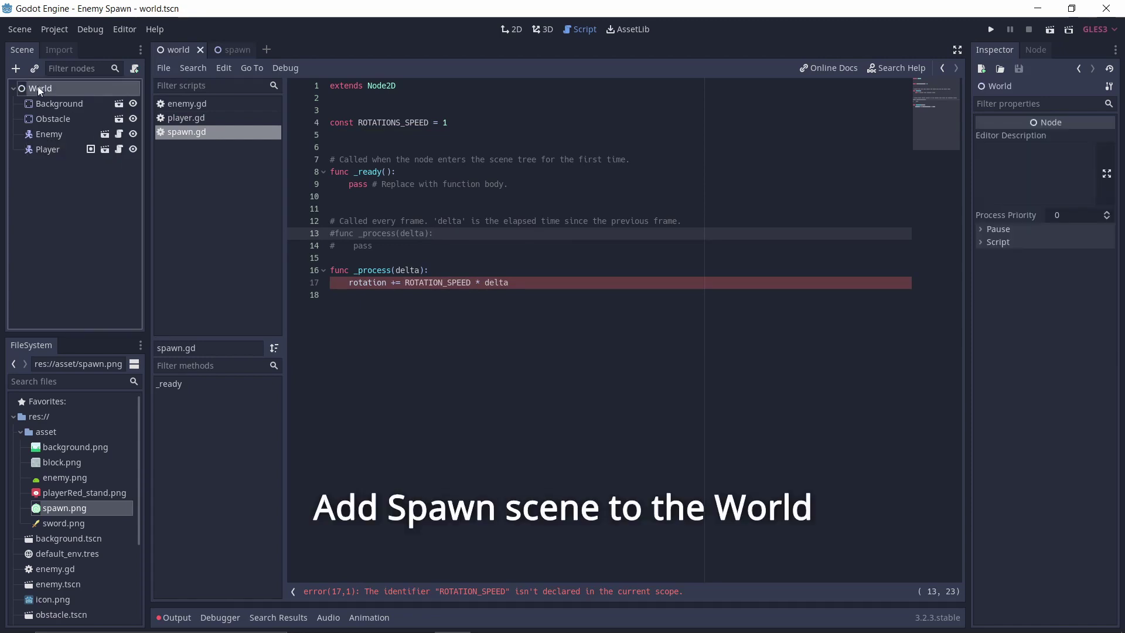
pyautogui.click(35, 68)
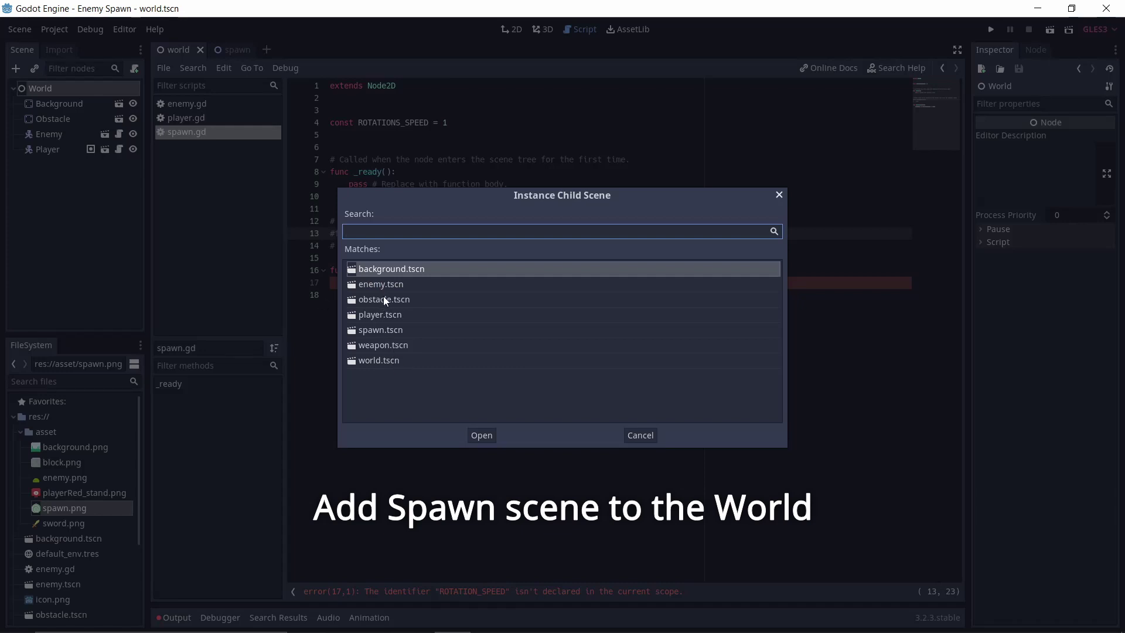
pyautogui.doubleClick(388, 331)
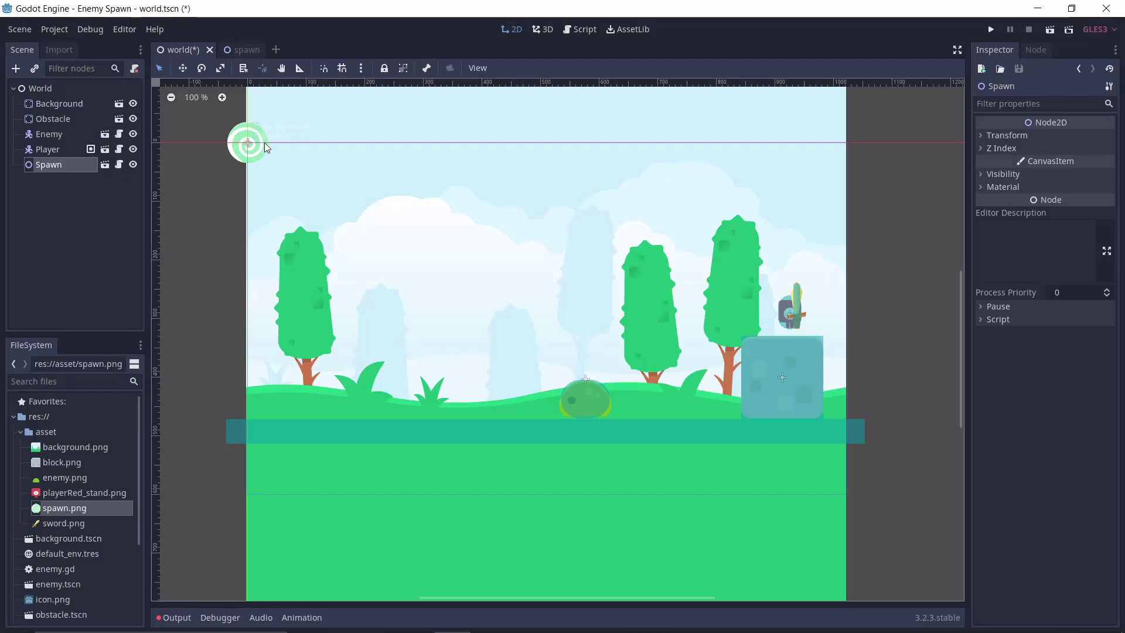
pyautogui.moveTo(249, 144)
pyautogui.mouseDown()
pyautogui.moveTo(310, 322)
pyautogui.moveTo(301, 381)
pyautogui.mouseUp()
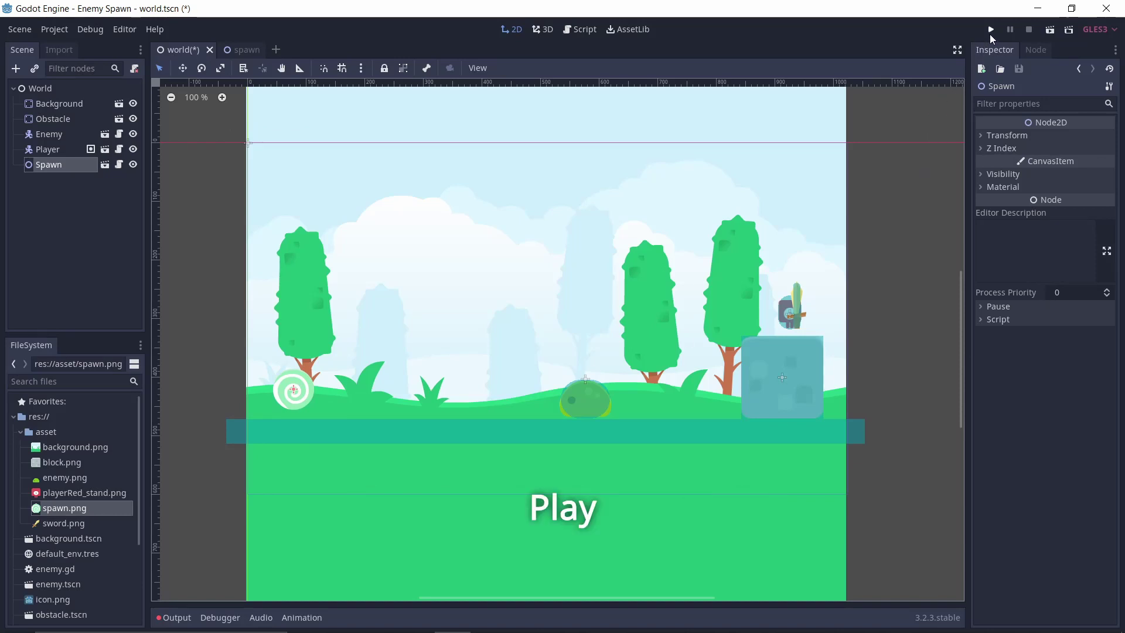
# Step: Fix the ROTATIONS_SPEED typo to ROTATION_SPEED and run the game with the spawn point spinning
pyautogui.click(990, 30)
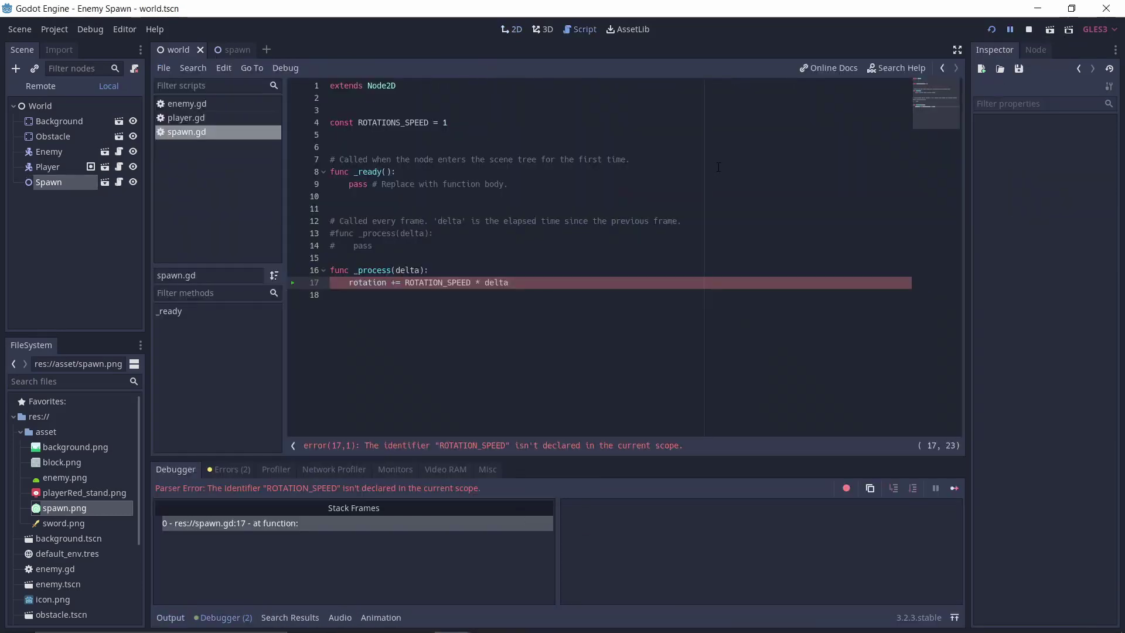
pyautogui.click(397, 122)
pyautogui.press('BackSpace')
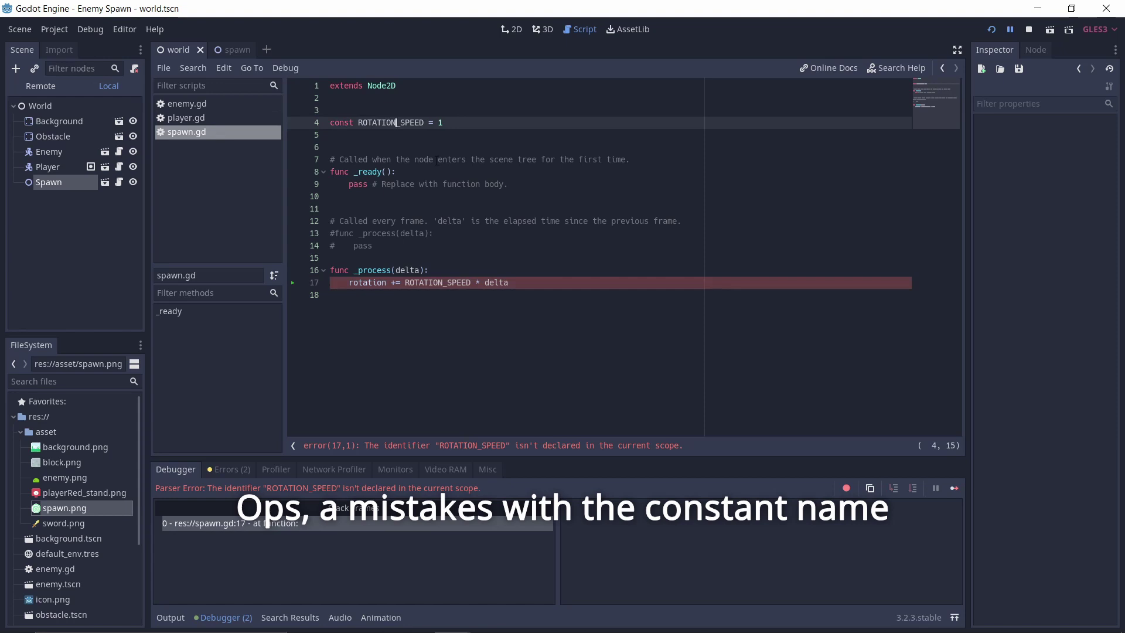
pyautogui.click(992, 27)
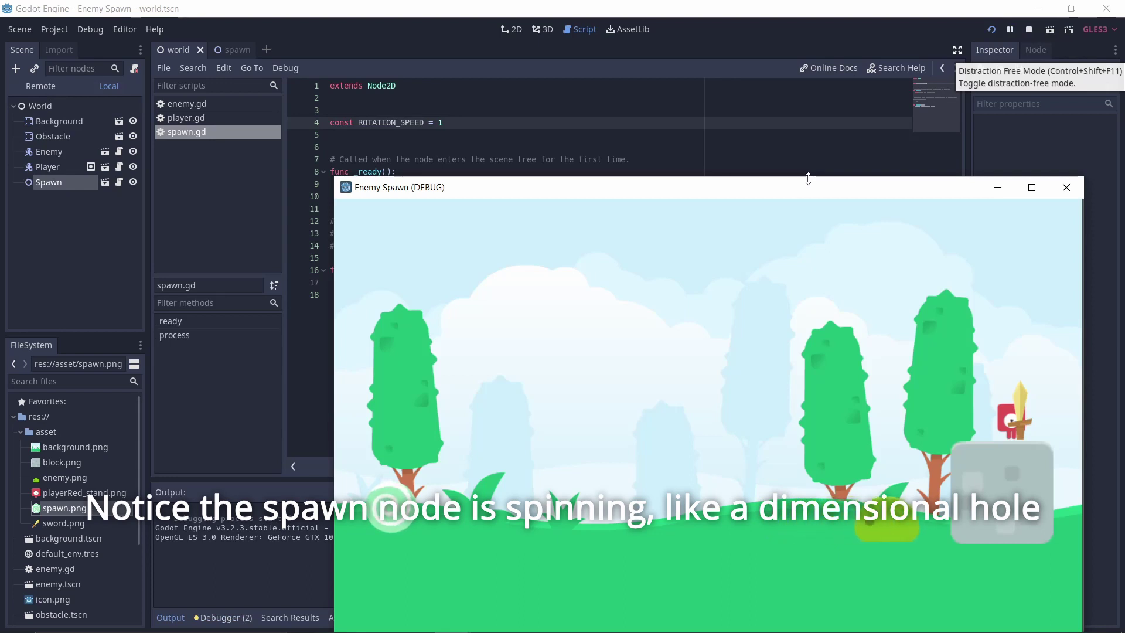
pyautogui.click(1066, 187)
# Step: Change ROTATION_SPEED to 2 on line 4 and rerun the game to see the faster spin
pyautogui.click(495, 147)
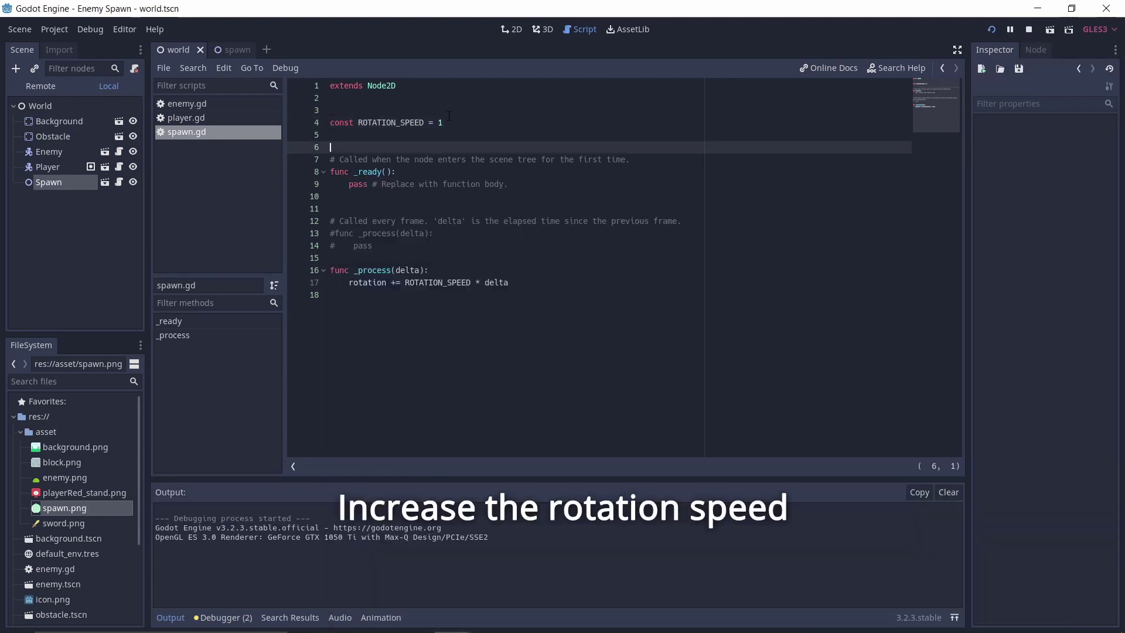
pyautogui.click(495, 123)
pyautogui.write('2')
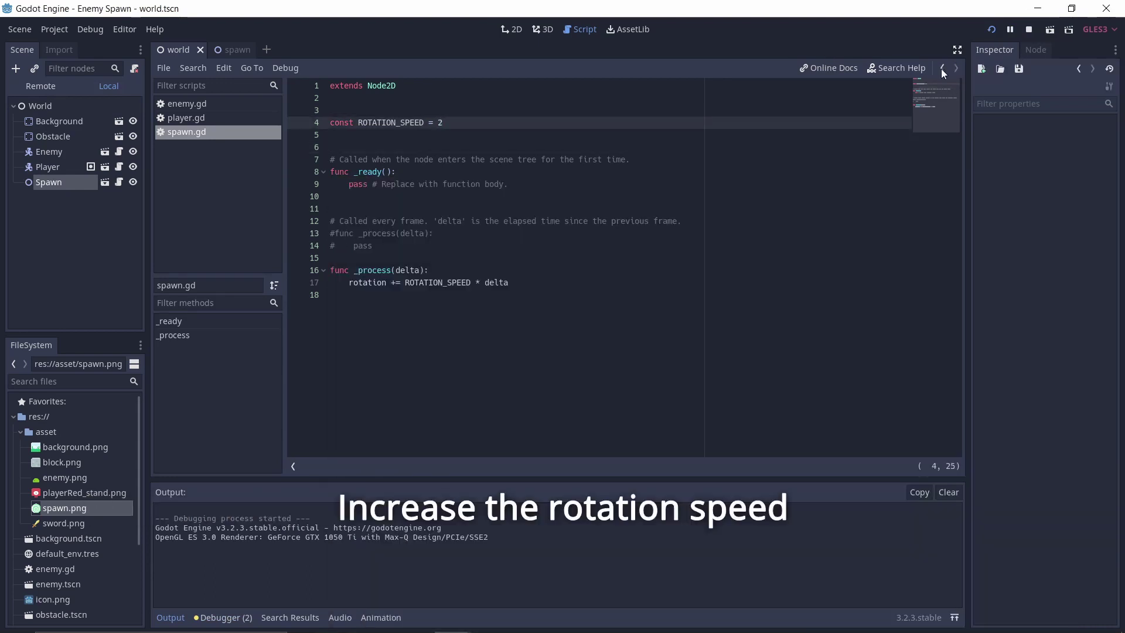
pyautogui.click(992, 27)
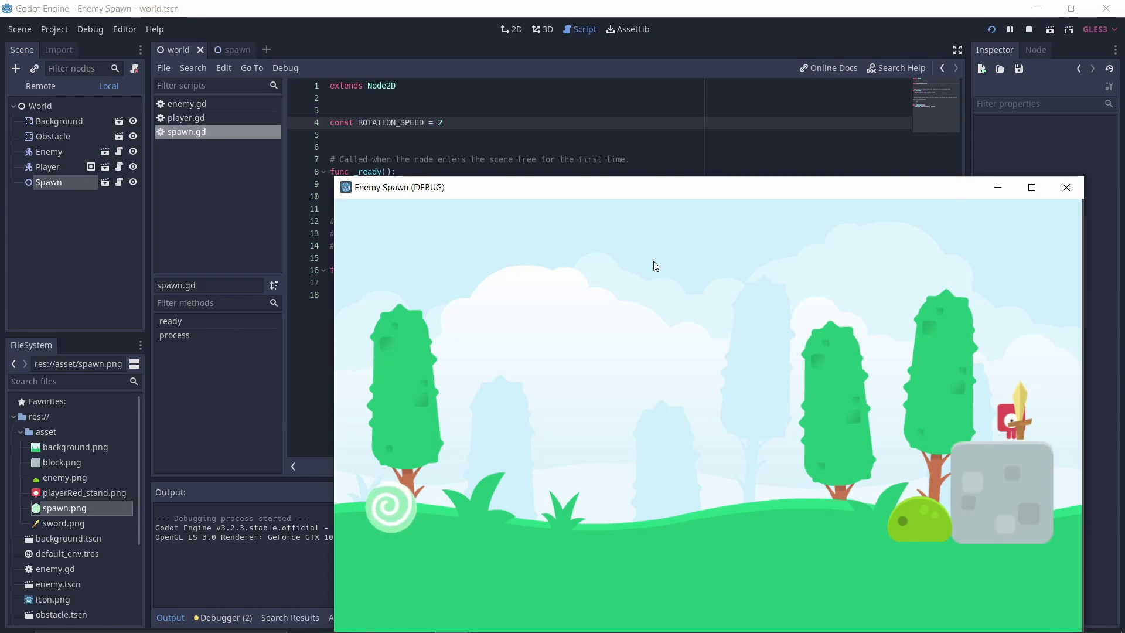
pyautogui.click(594, 147)
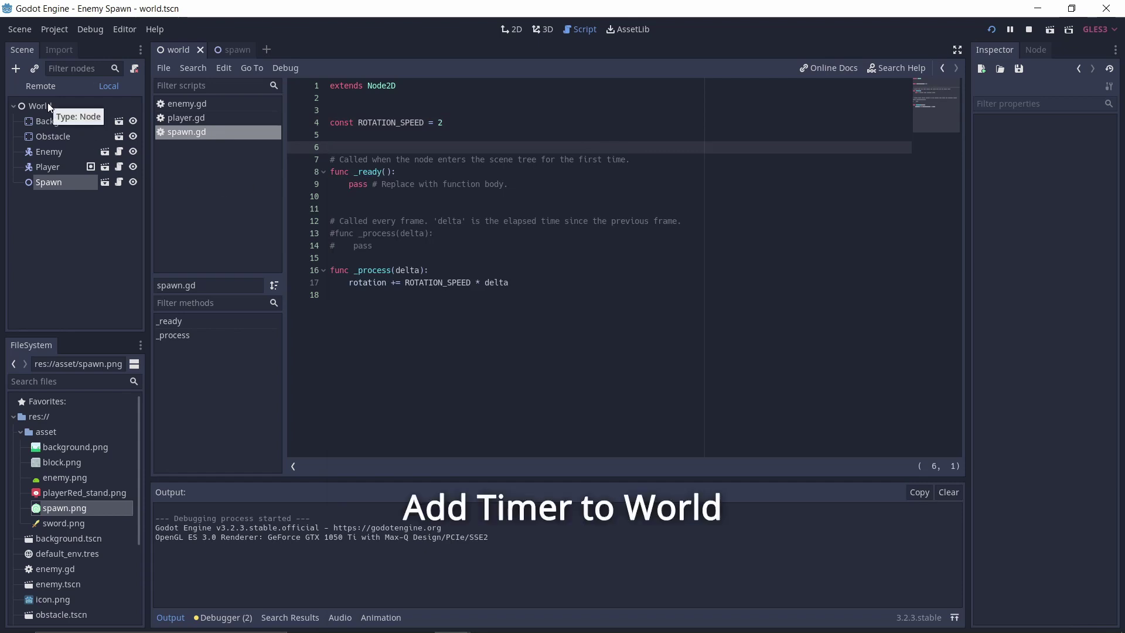
# Step: Add a Timer node as a child of World
pyautogui.rightClick(47, 104)
pyautogui.press('Escape')
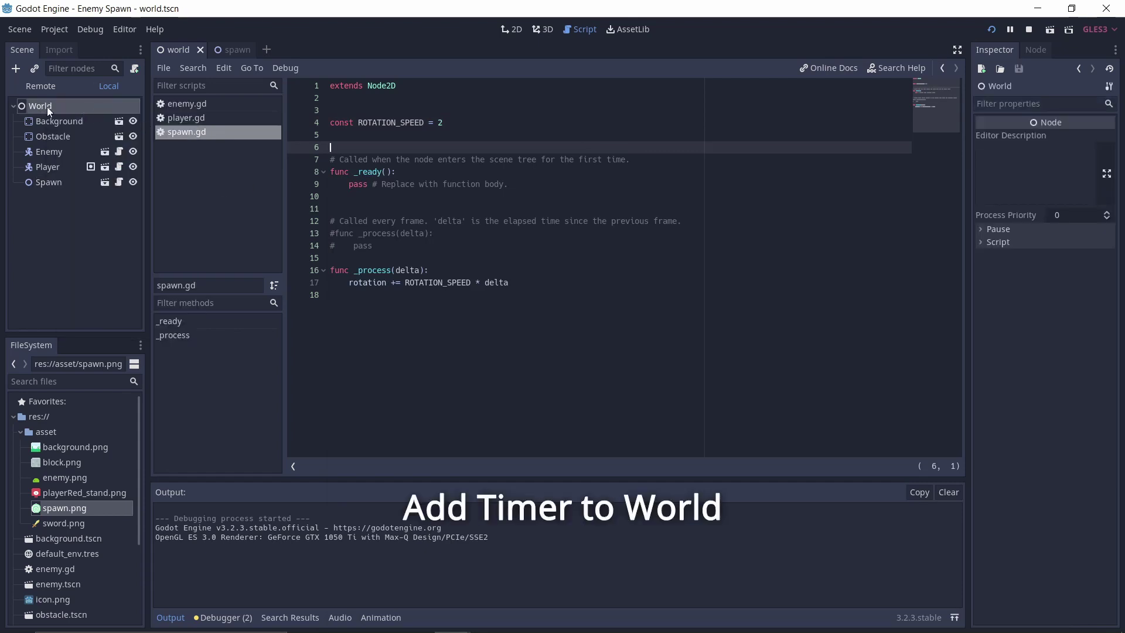
pyautogui.rightClick(46, 106)
pyautogui.click(80, 115)
pyautogui.write('T')
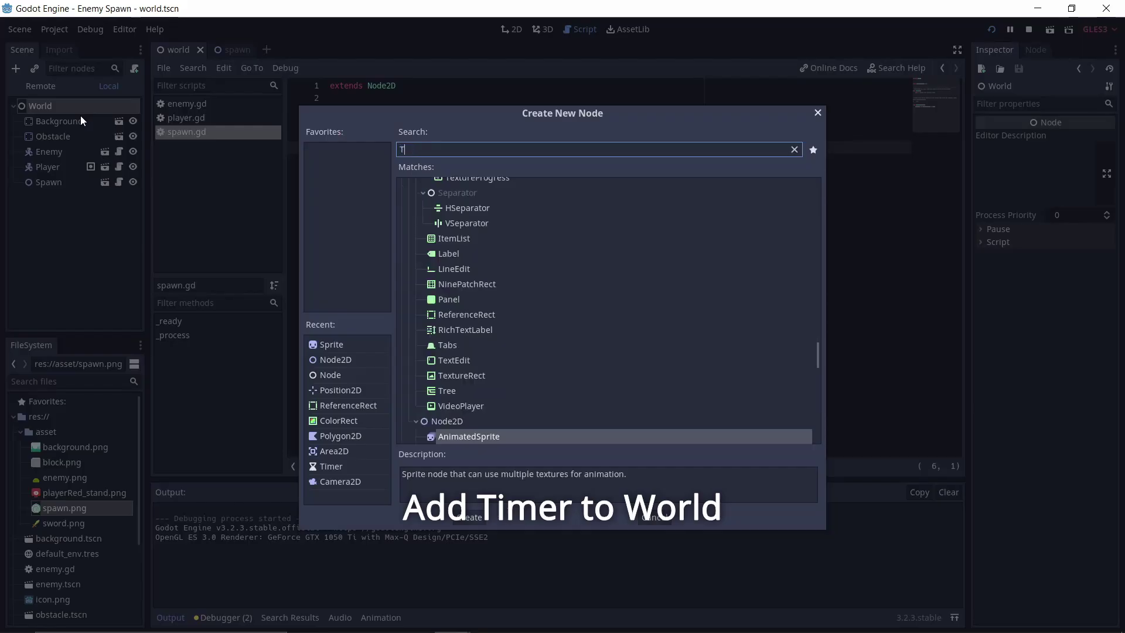
pyautogui.write('ime')
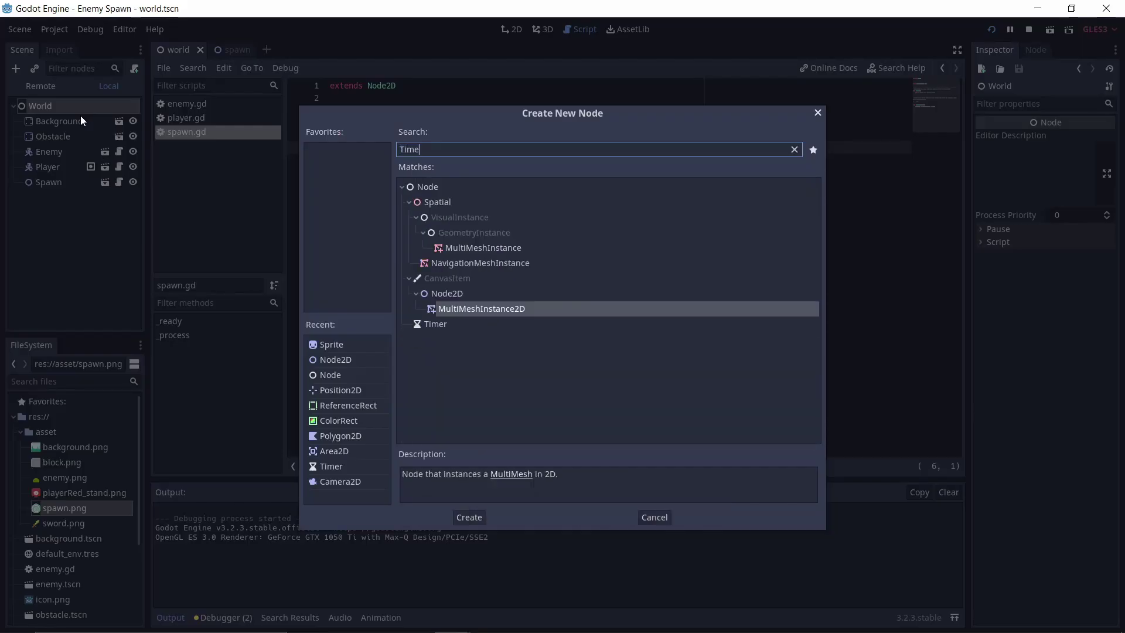
pyautogui.write('r')
pyautogui.doubleClick(444, 204)
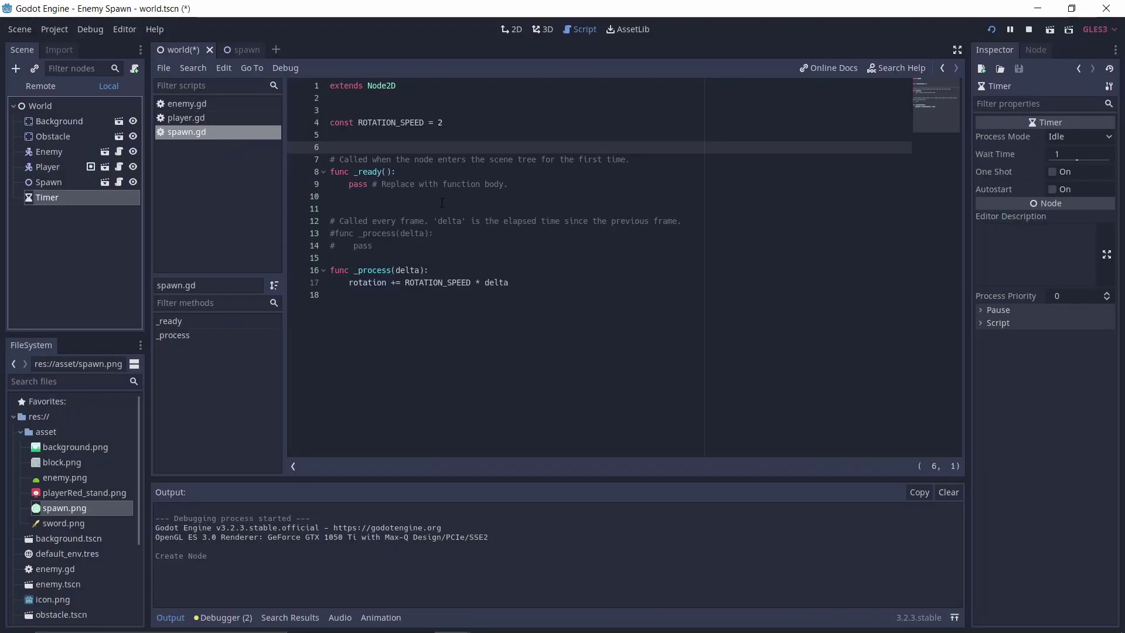
# Step: Give the Timer a Wait Time of 5, enable Autostart, and rename it SpawnTimer
pyautogui.click(1077, 150)
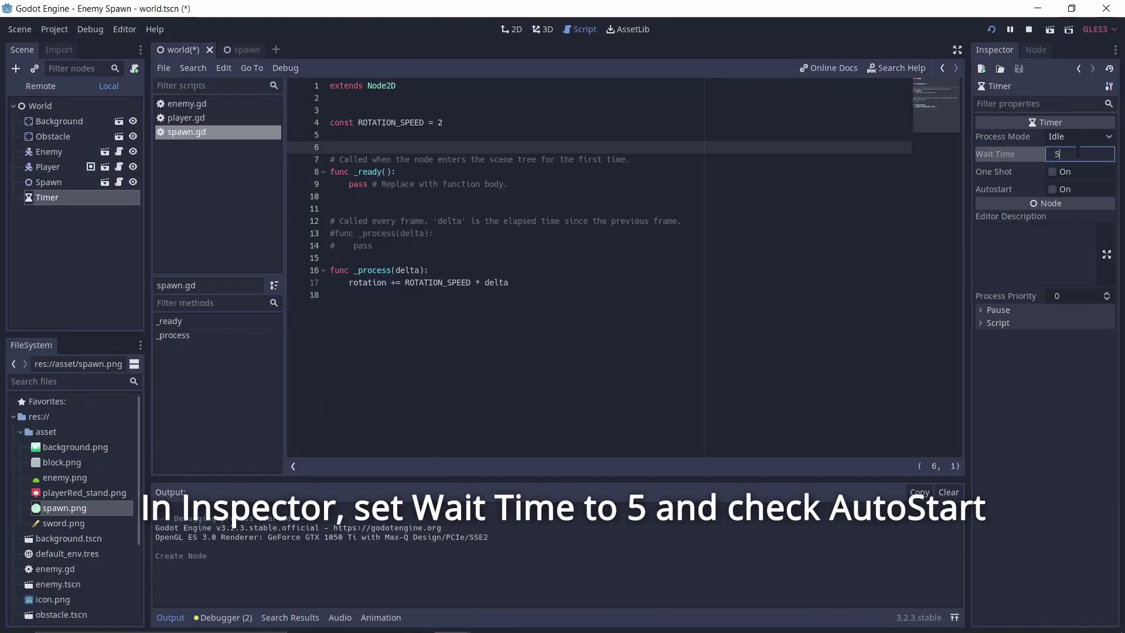
pyautogui.write('5')
pyautogui.press('Return')
pyautogui.click(1053, 189)
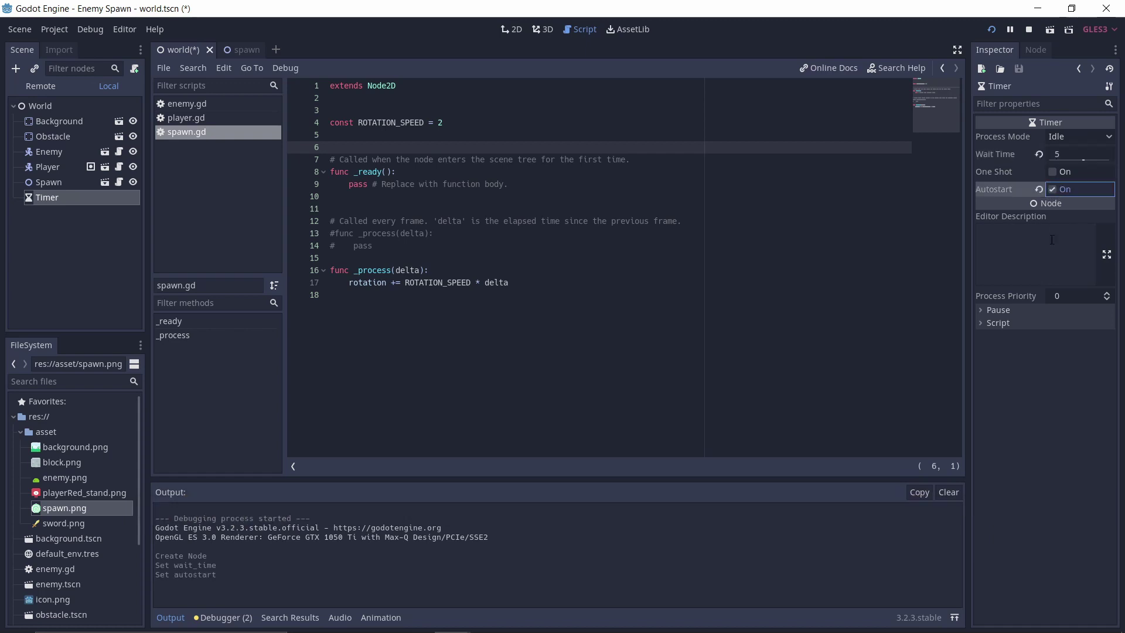
pyautogui.doubleClick(86, 198)
pyautogui.write('S')
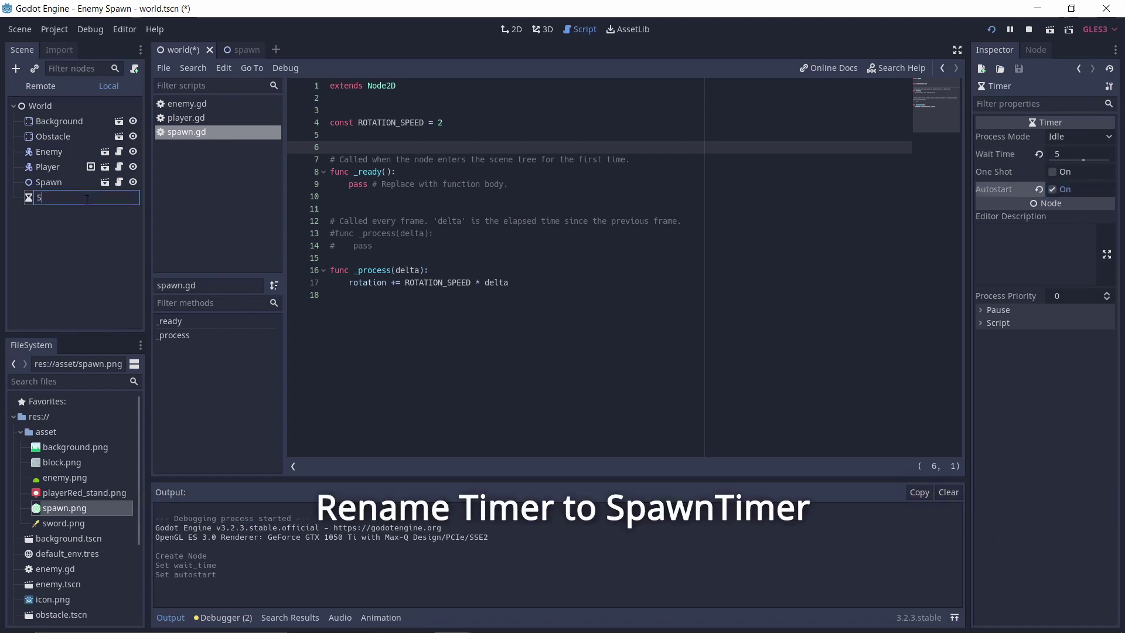
pyautogui.write('pawn')
pyautogui.write('Ti')
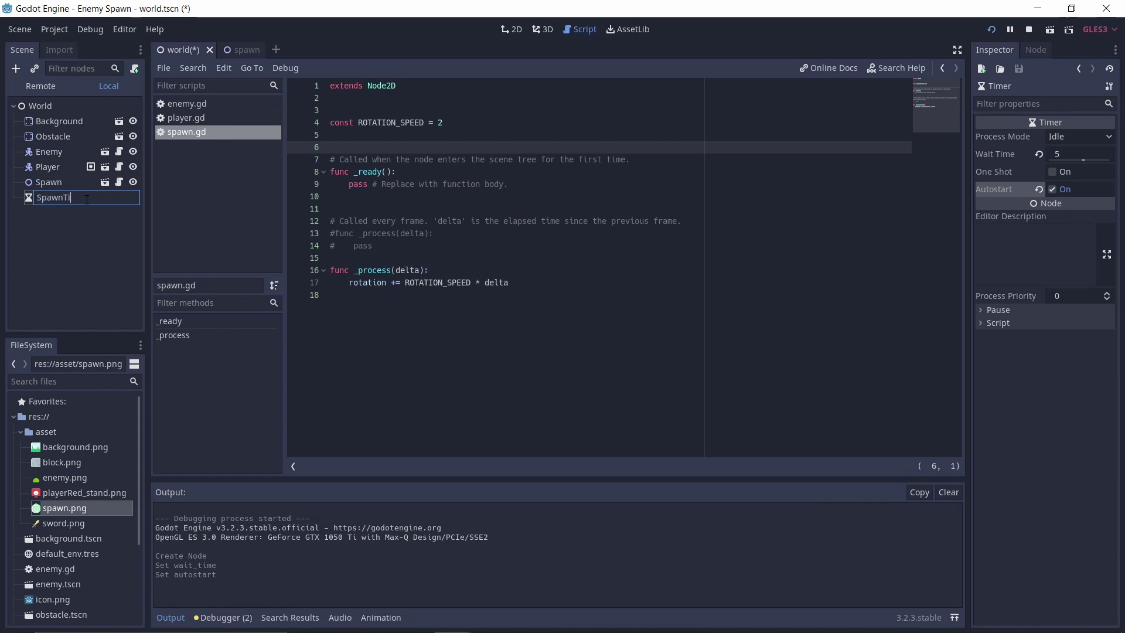
pyautogui.write('mer')
pyautogui.press('Return')
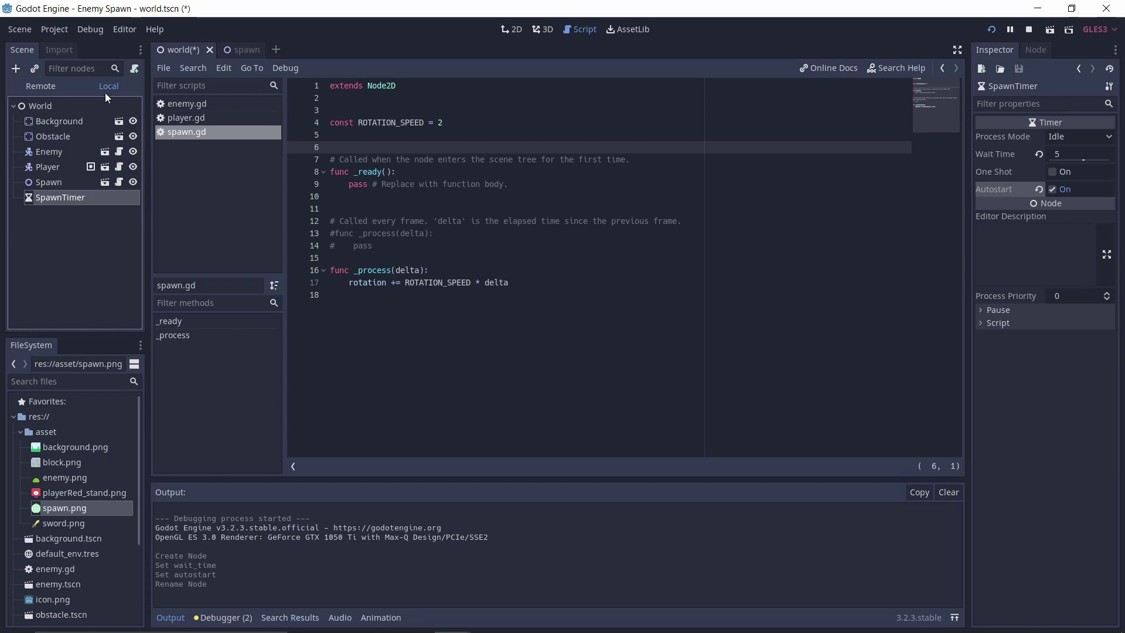
# Step: Create and attach a new world.gd script to the World node
pyautogui.click(43, 105)
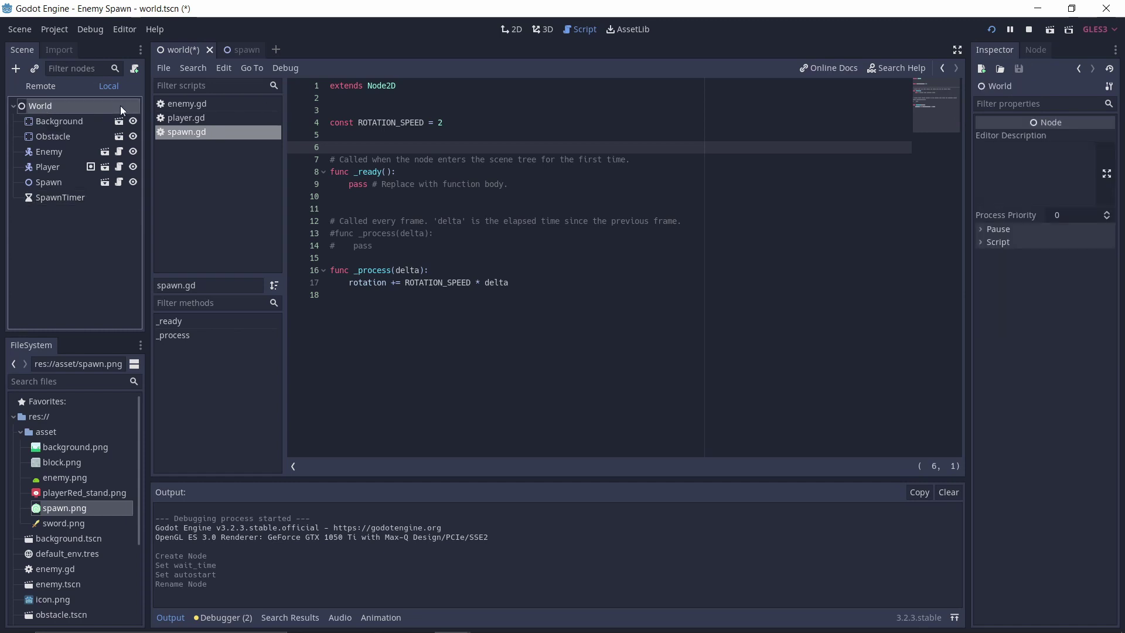
pyautogui.click(134, 68)
pyautogui.click(520, 403)
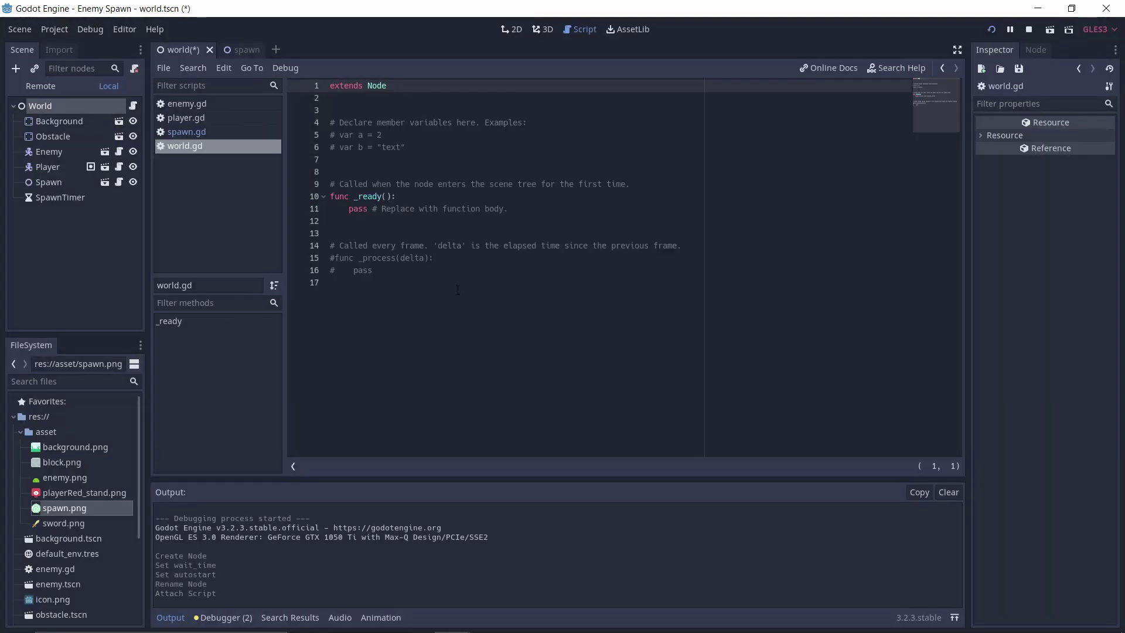
# Step: Connect SpawnTimer's timeout signal to a new _on_SpawnTimer_timeout function in world.gd
pyautogui.click(64, 197)
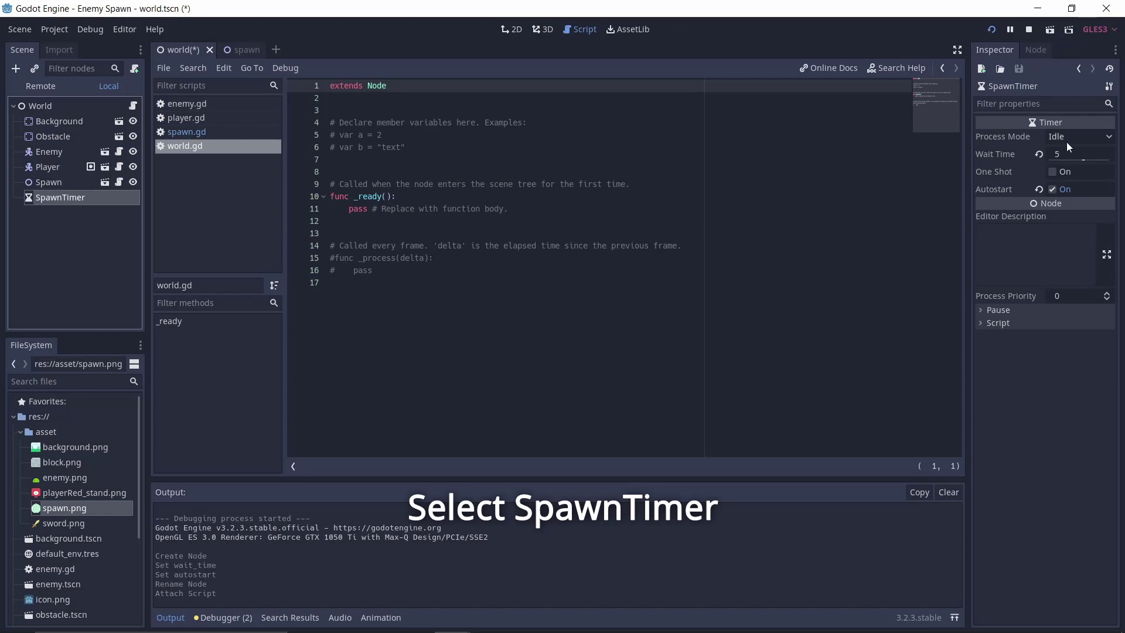
pyautogui.click(1031, 51)
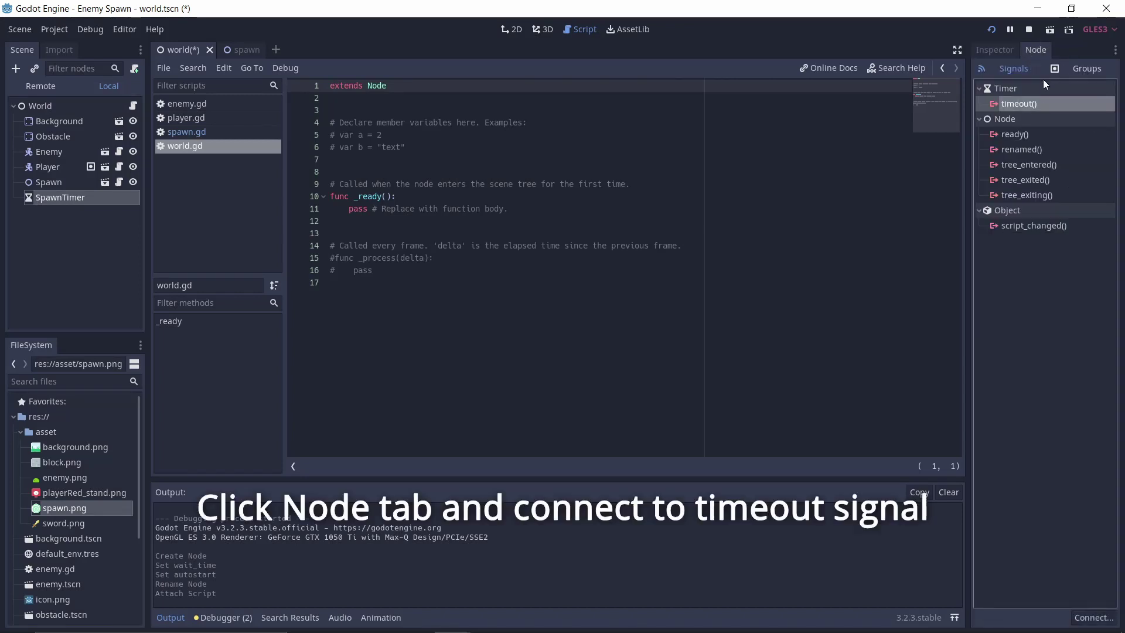
pyautogui.click(1093, 617)
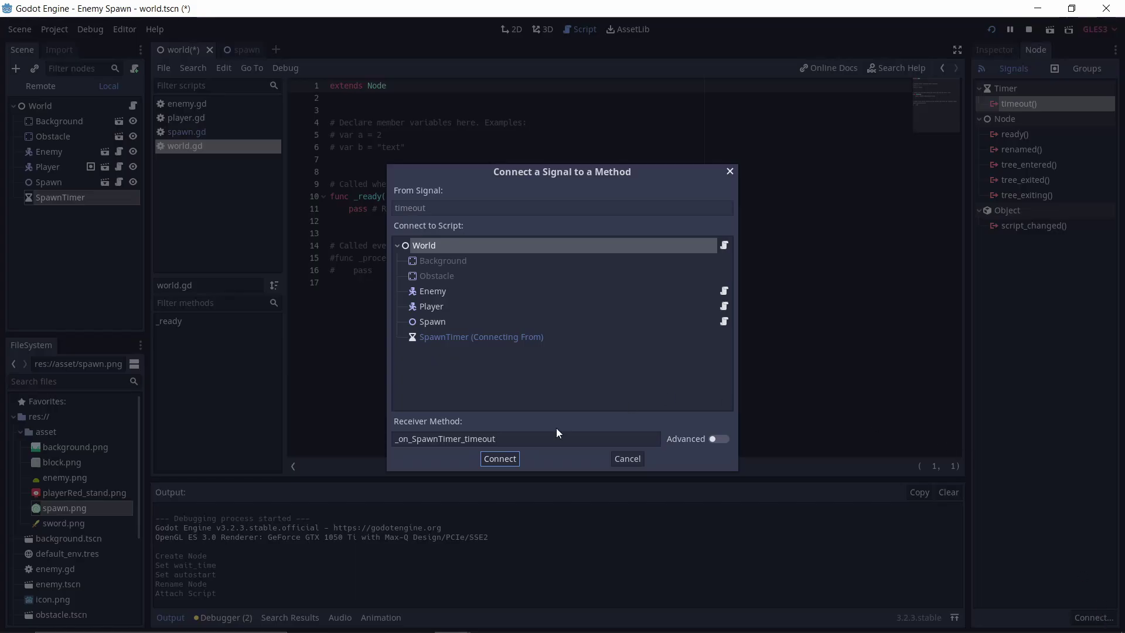
pyautogui.click(502, 459)
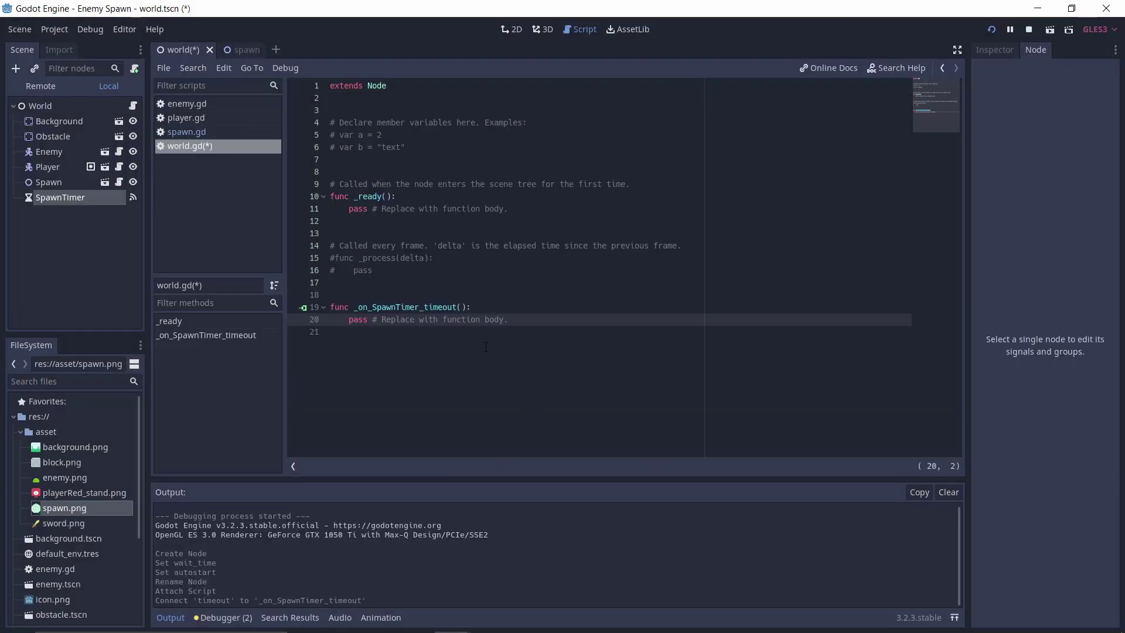
pyautogui.moveTo(348, 319); pyautogui.dragTo(538, 318)
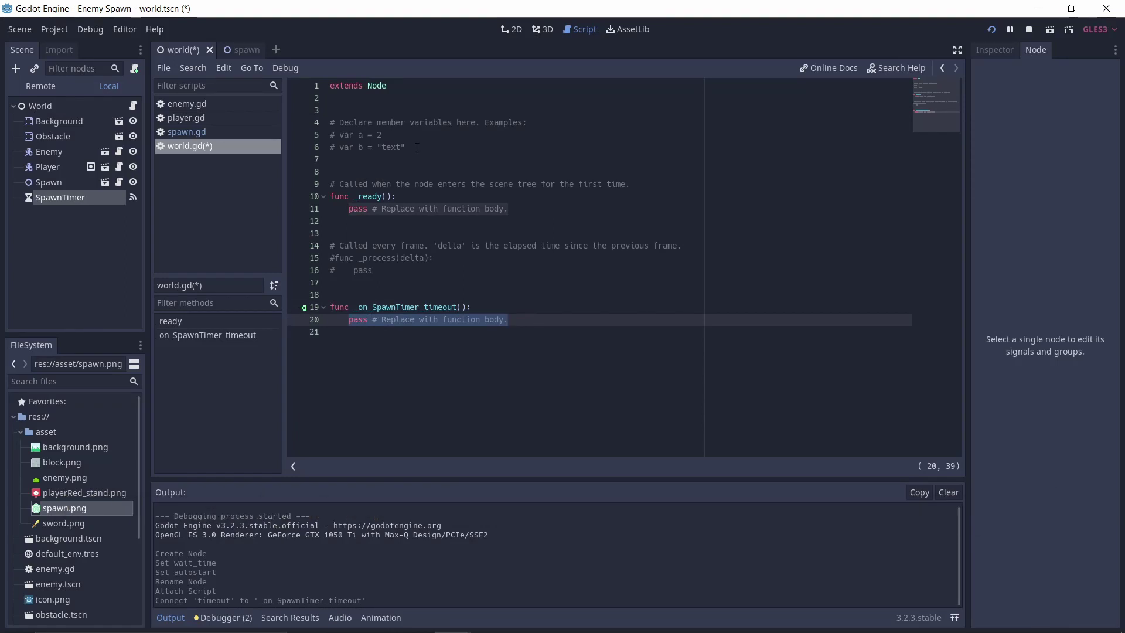
# Step: Replace the sample comments with var Enemy = preload("res://enemy.tscn"), then select the timeout's pass line
pyautogui.moveTo(417, 147); pyautogui.dragTo(300, 125)
pyautogui.write('var ')
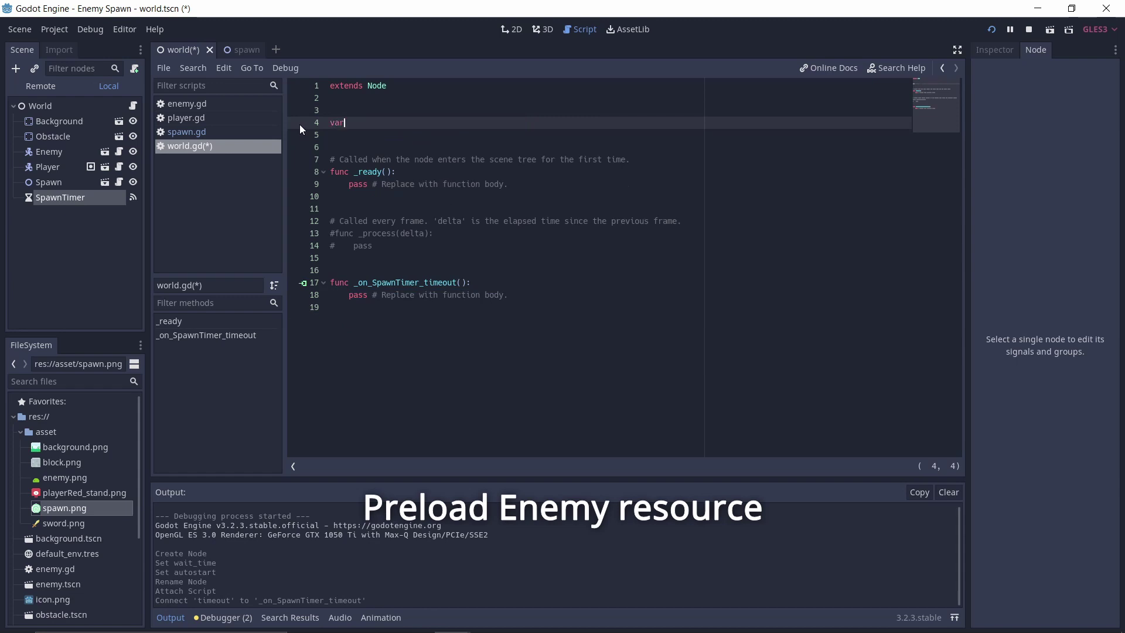
pyautogui.write('Emen')
pyautogui.press('BackSpace')
pyautogui.press('BackSpace')
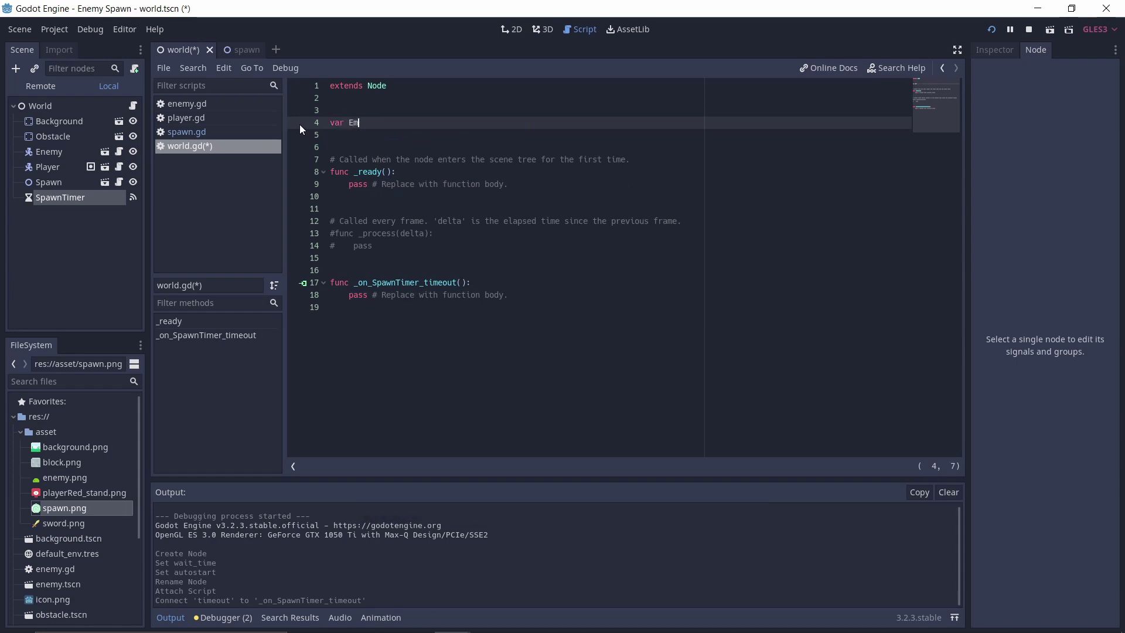
pyautogui.write('nemy ')
pyautogui.write('= pre')
pyautogui.write('load(')
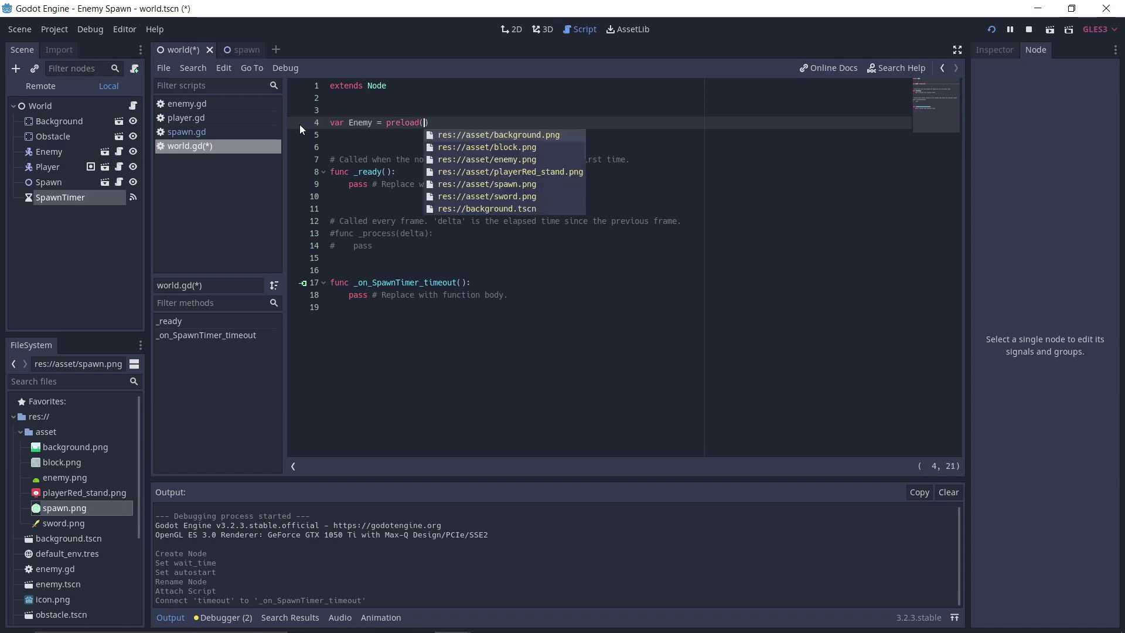
pyautogui.press('Down')
pyautogui.press('Down')
pyautogui.press('Down')
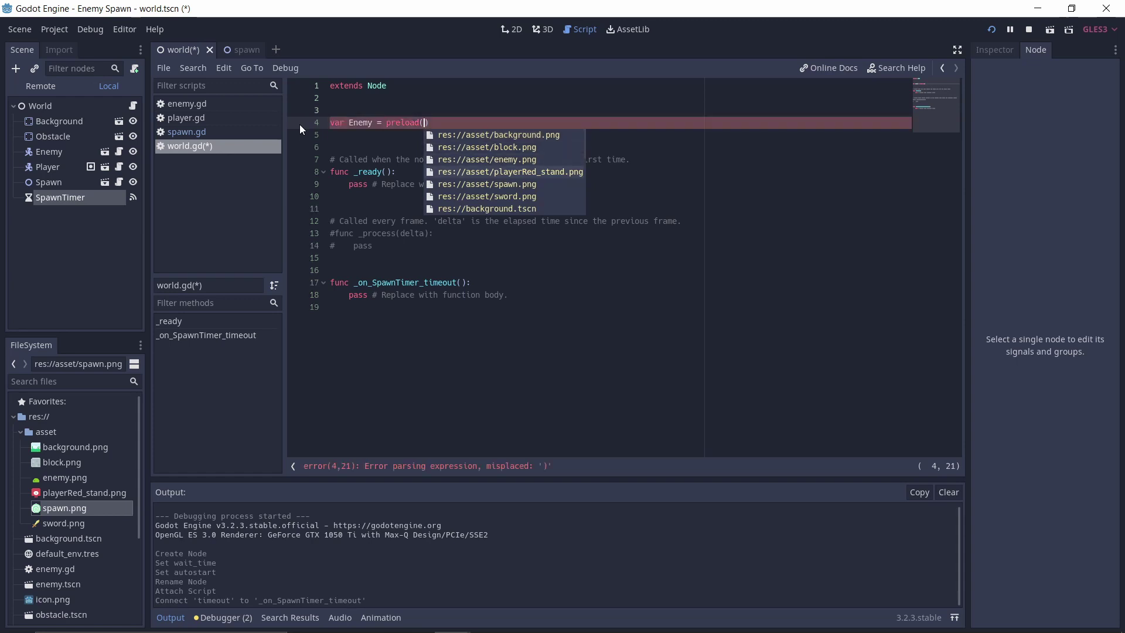
pyautogui.press('Down')
pyautogui.press('Down')
pyautogui.press('Down')
pyautogui.press('Down')
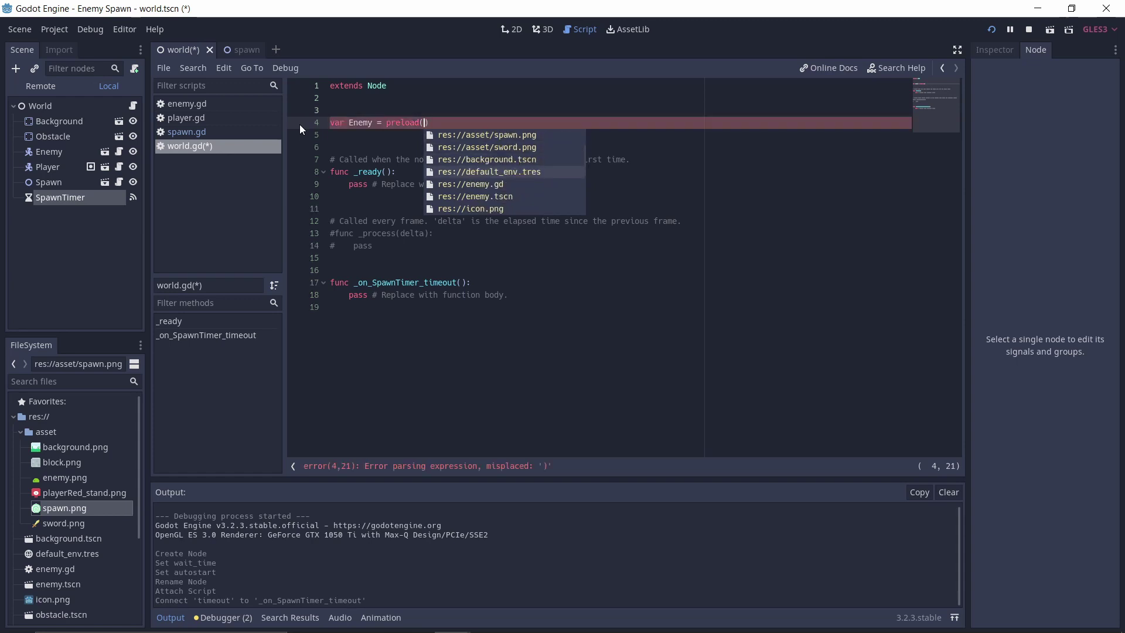
pyautogui.press('Down')
pyautogui.press('Down')
pyautogui.press('Return')
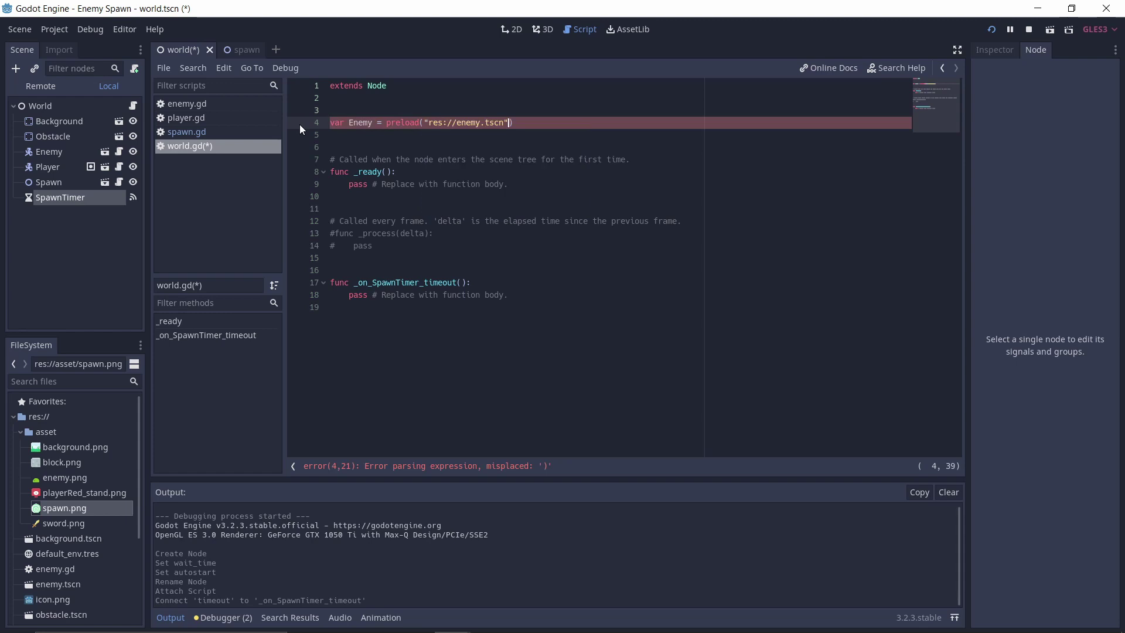
pyautogui.click(394, 316)
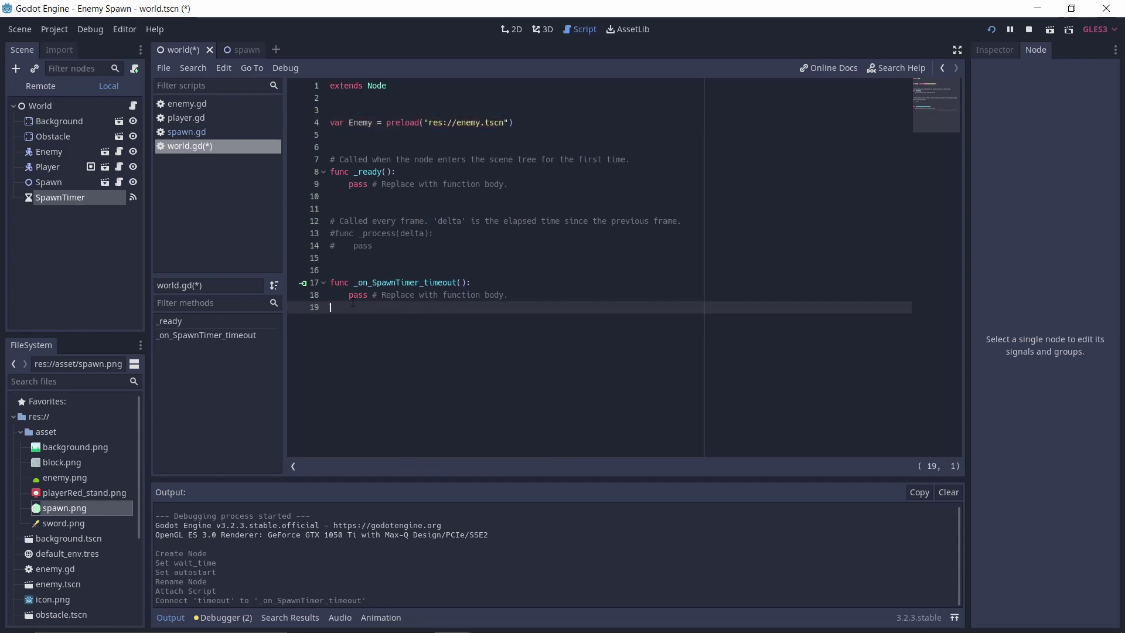
pyautogui.moveTo(349, 294); pyautogui.dragTo(535, 295)
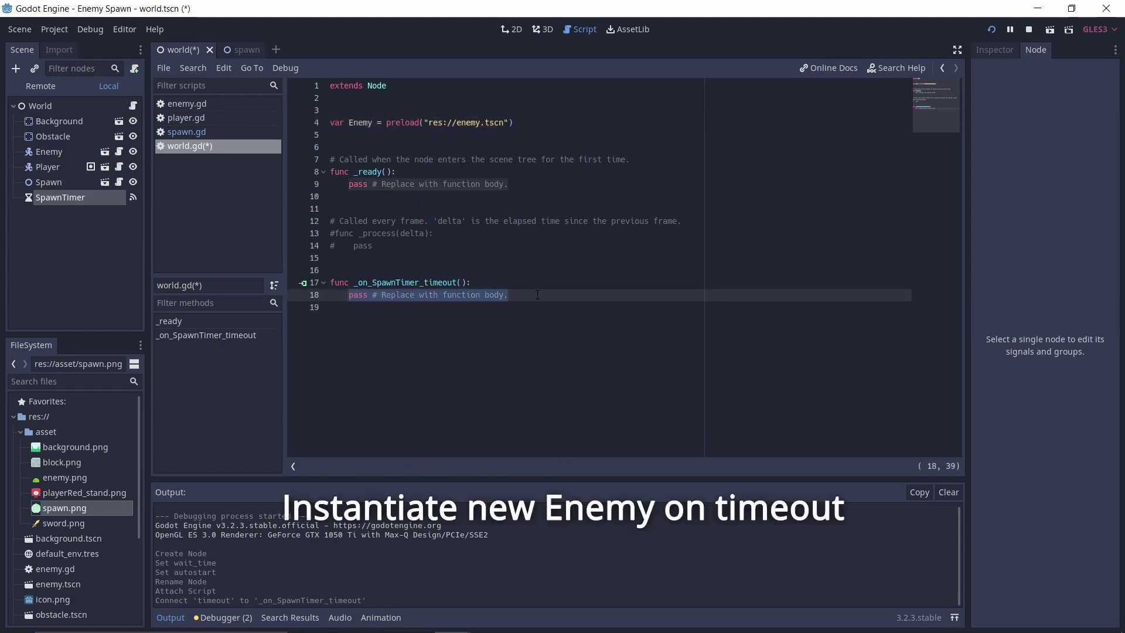
# Step: Replace pass with var enemy = Enemy.instance() in the timeout handler
pyautogui.write('var ')
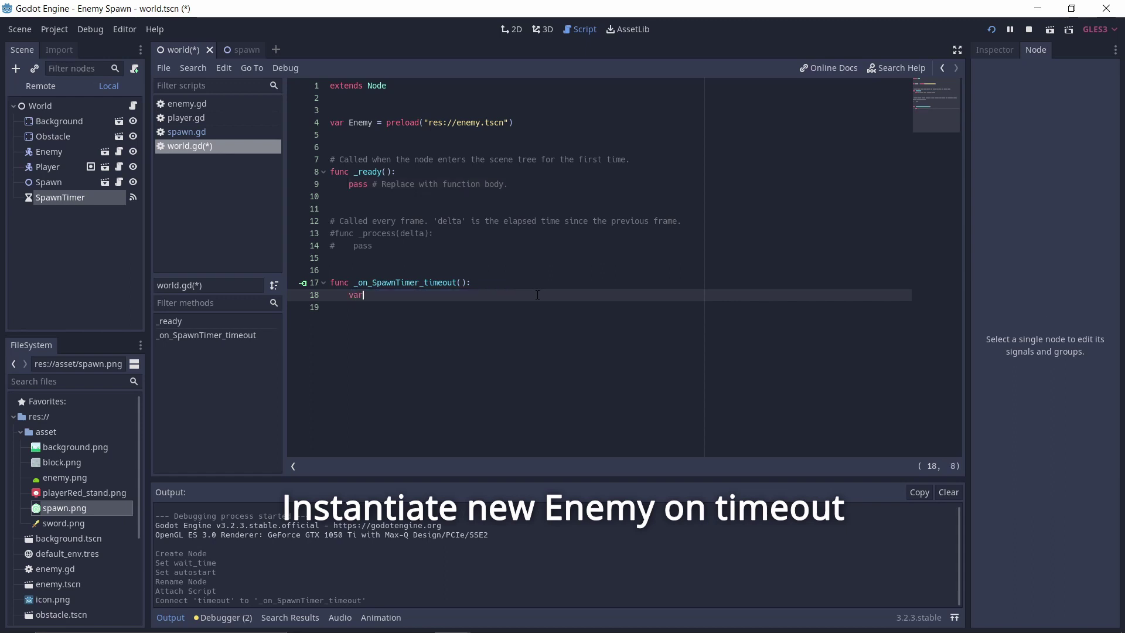
pyautogui.write('enemy = Ene')
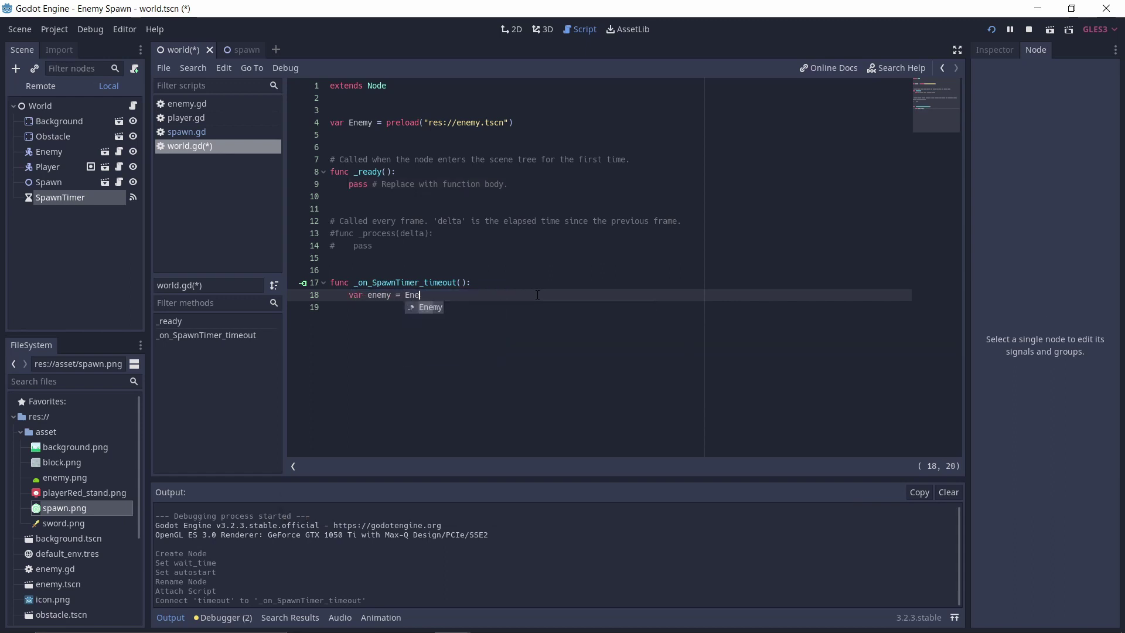
pyautogui.press('Return')
pyautogui.write('in')
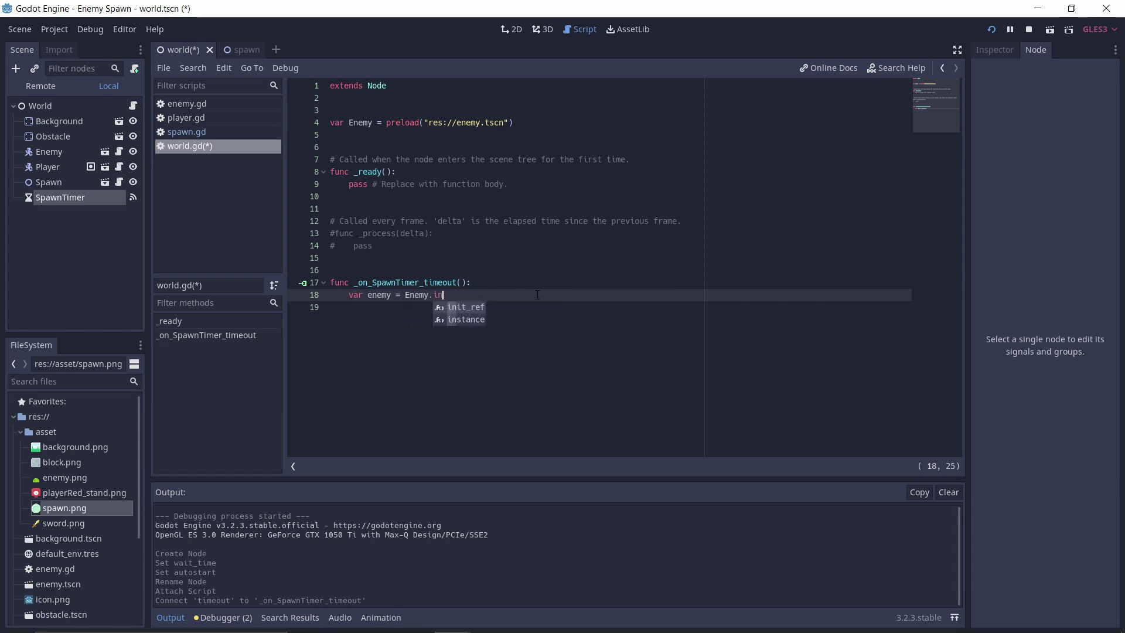
pyautogui.press('Down')
pyautogui.press('Return')
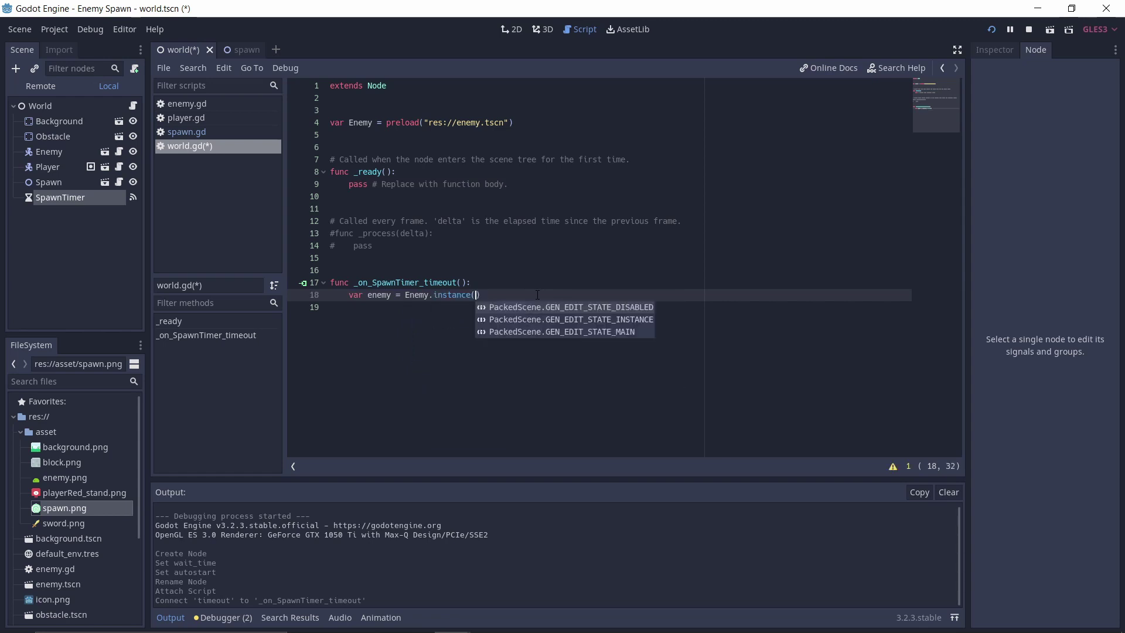
pyautogui.press('Escape')
pyautogui.press('Return')
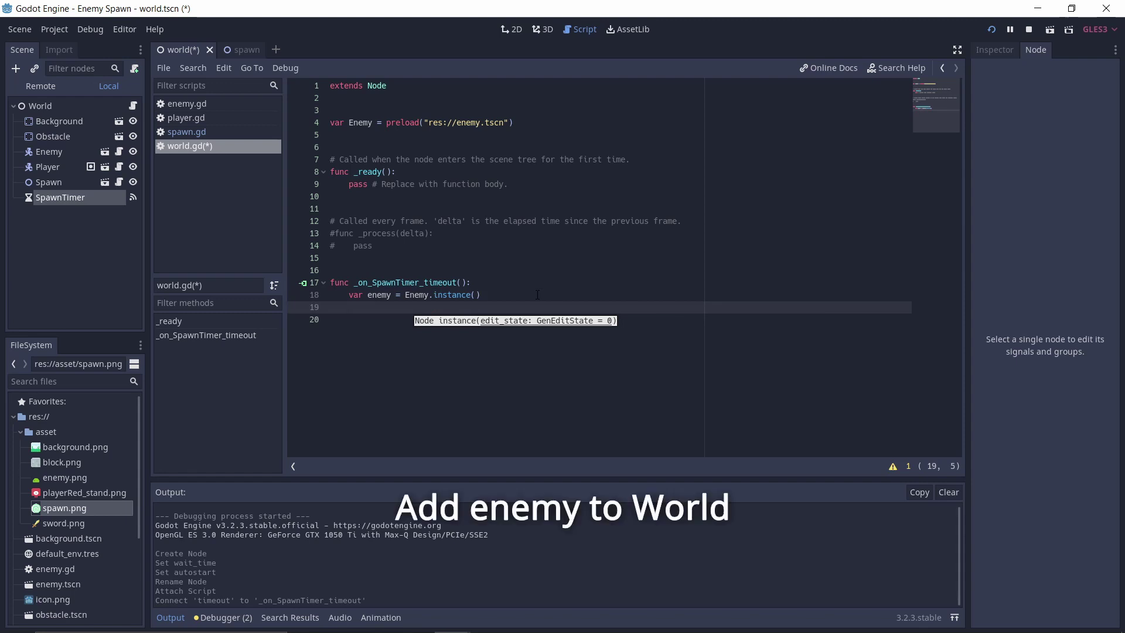
# Step: Add add_child(enemy) and enemy.position = $Spawn.position below the instance line
pyautogui.write('add')
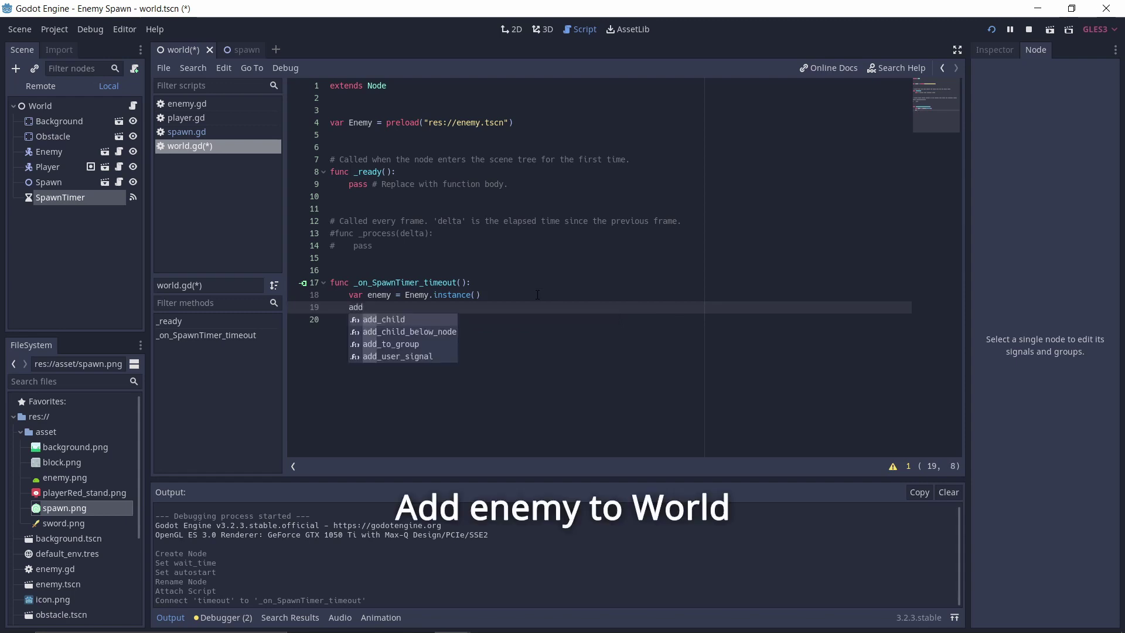
pyautogui.press('Return')
pyautogui.write('ene')
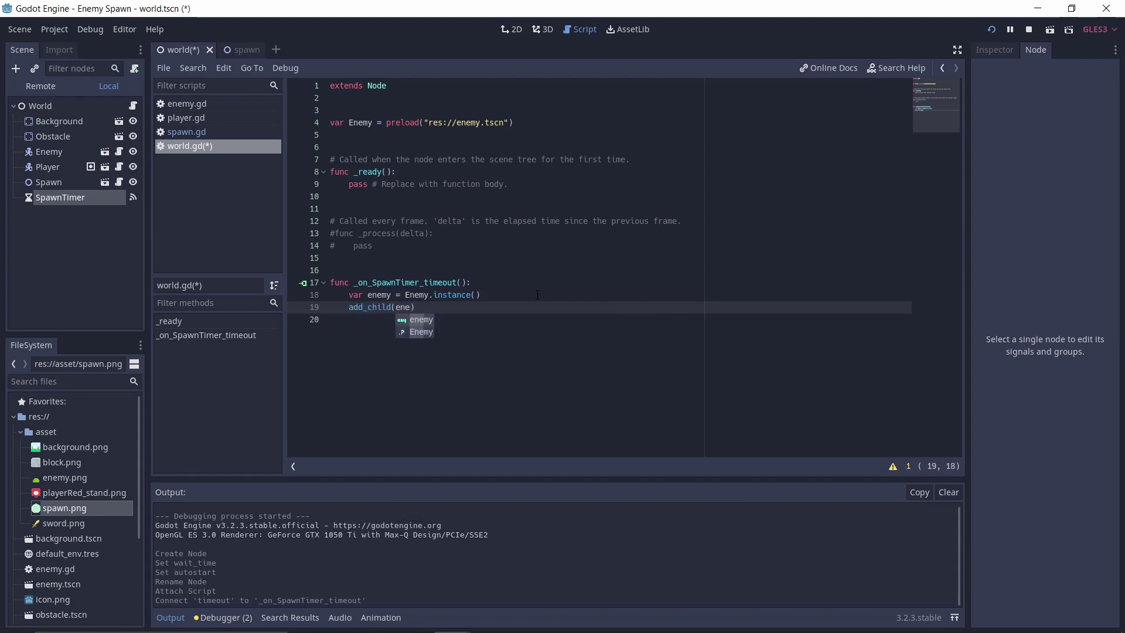
pyautogui.press('Return')
pyautogui.press('Return')
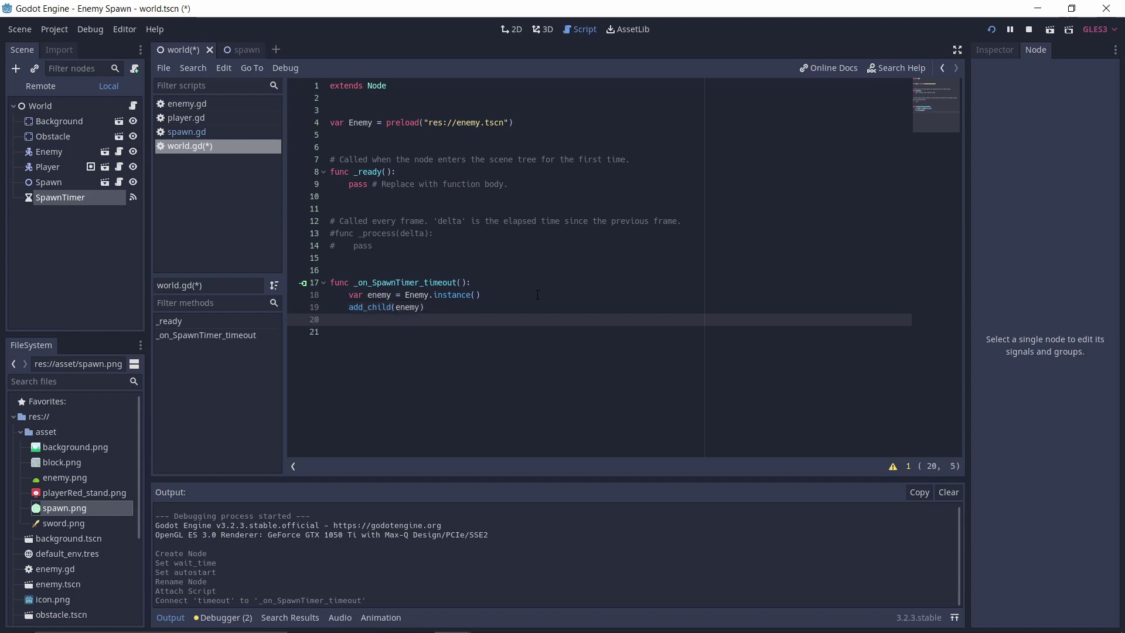
pyautogui.write('ene')
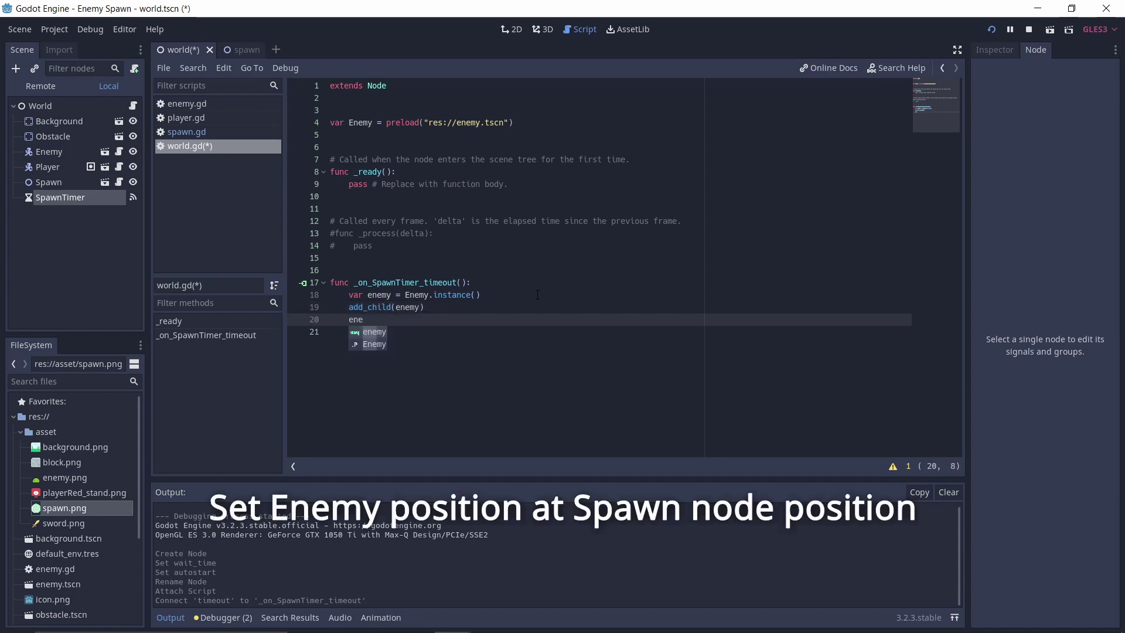
pyautogui.press('Return')
pyautogui.write('.position ')
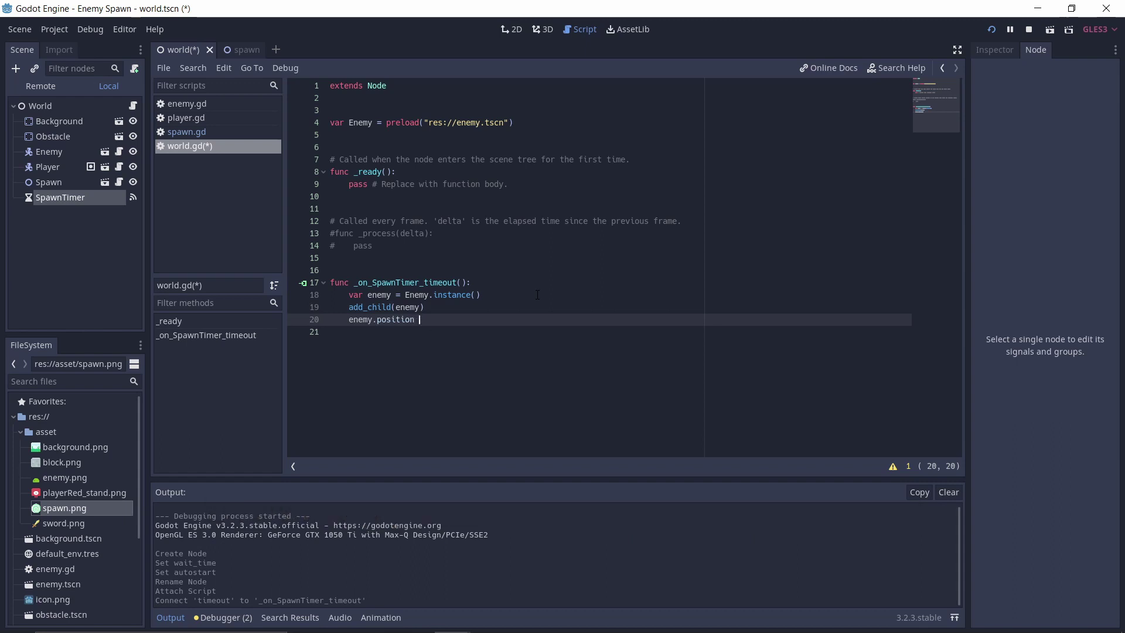
pyautogui.write('= $')
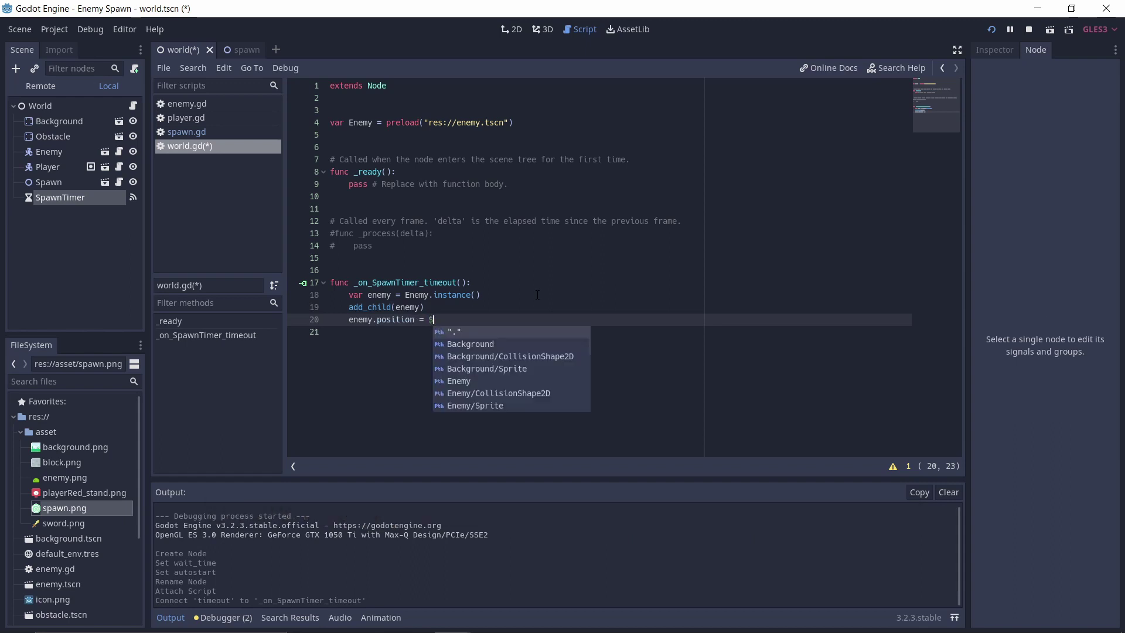
pyautogui.write('Spa')
pyautogui.press('Return')
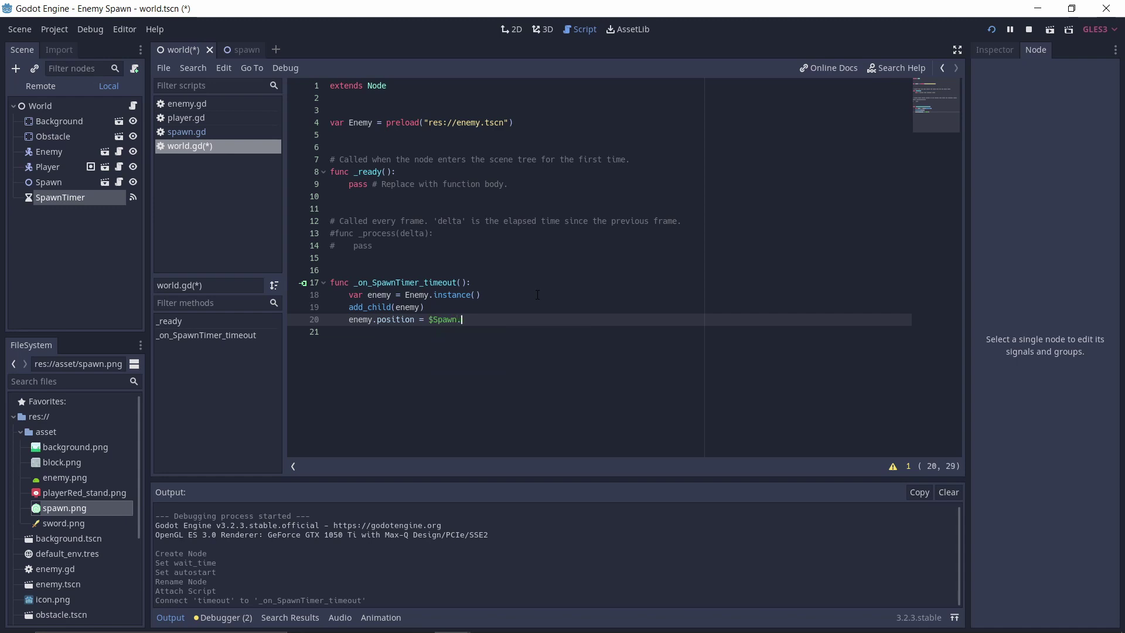
pyautogui.write('p')
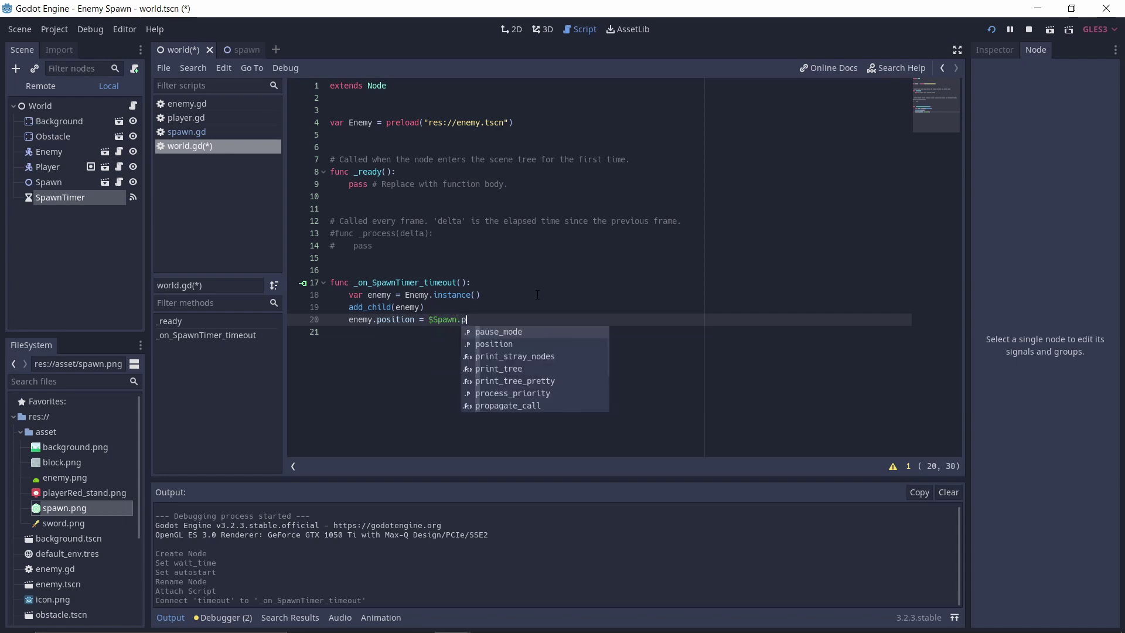
pyautogui.press('Down')
pyautogui.press('Return')
pyautogui.press('Up')
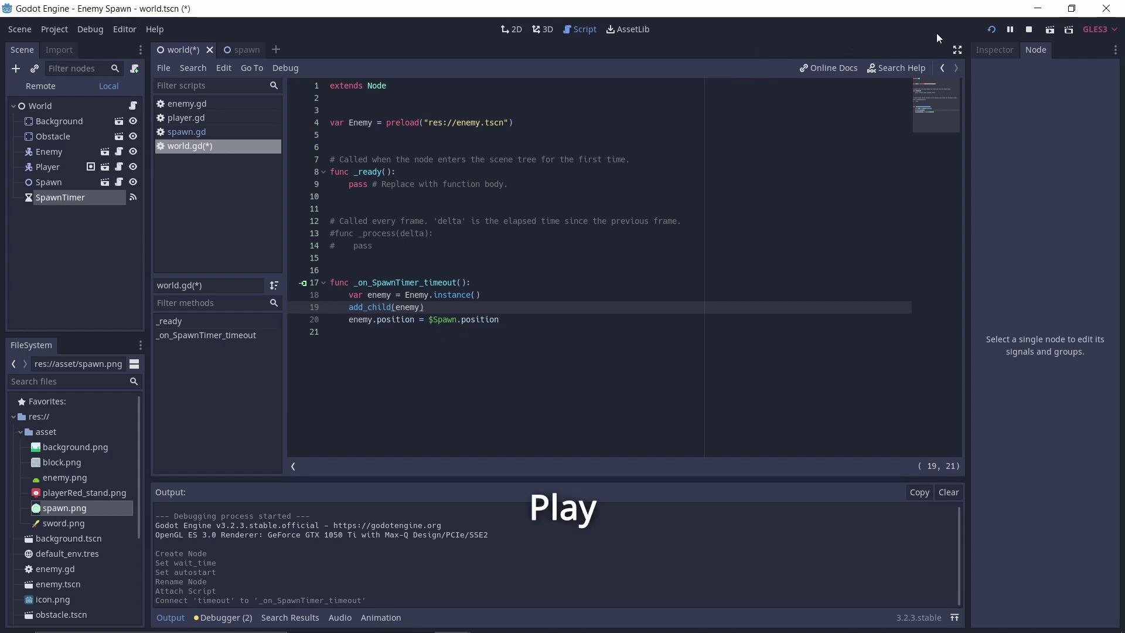
# Step: Run the project to watch new Enemies appear at the spawn point
pyautogui.click(990, 30)
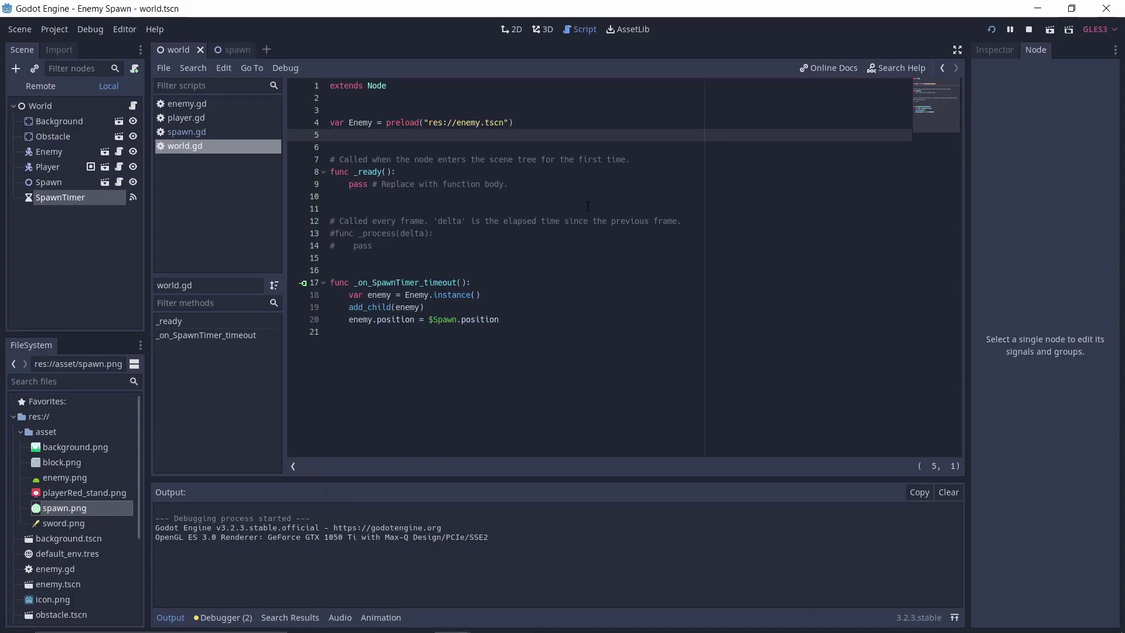
# Step: Add a ReferenceRect child node under World
pyautogui.rightClick(56, 107)
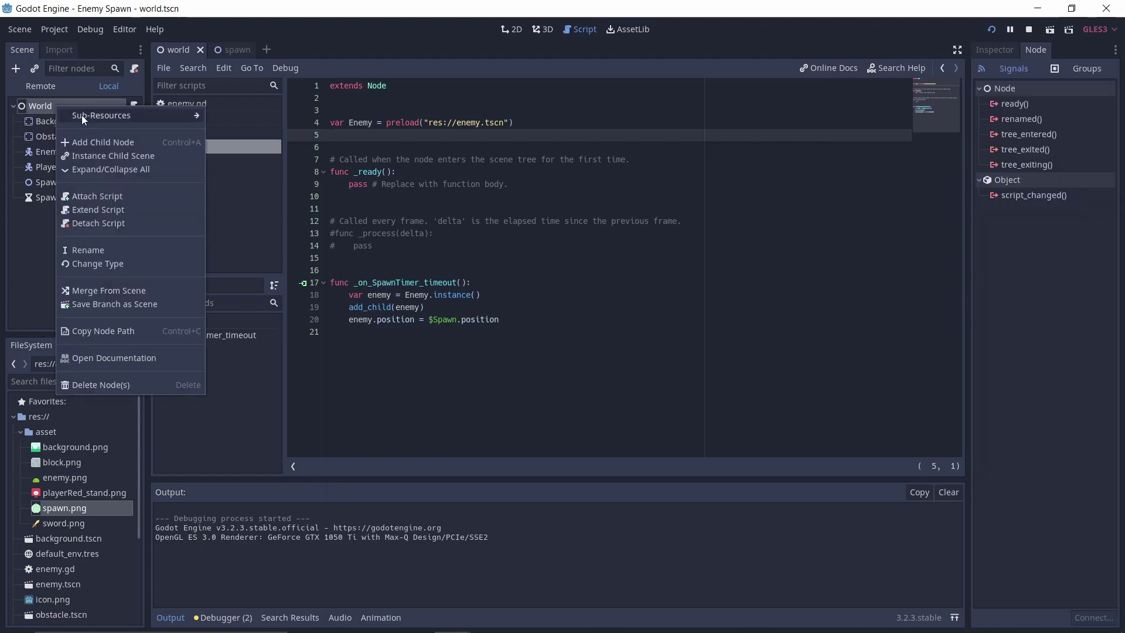
pyautogui.click(93, 141)
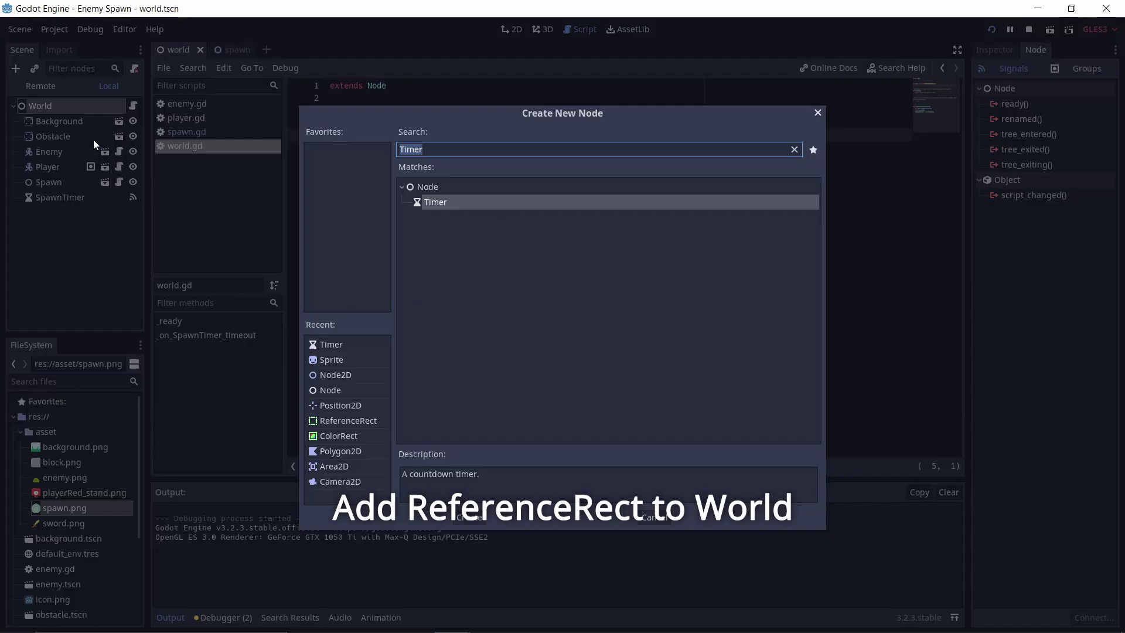
pyautogui.write('Ref')
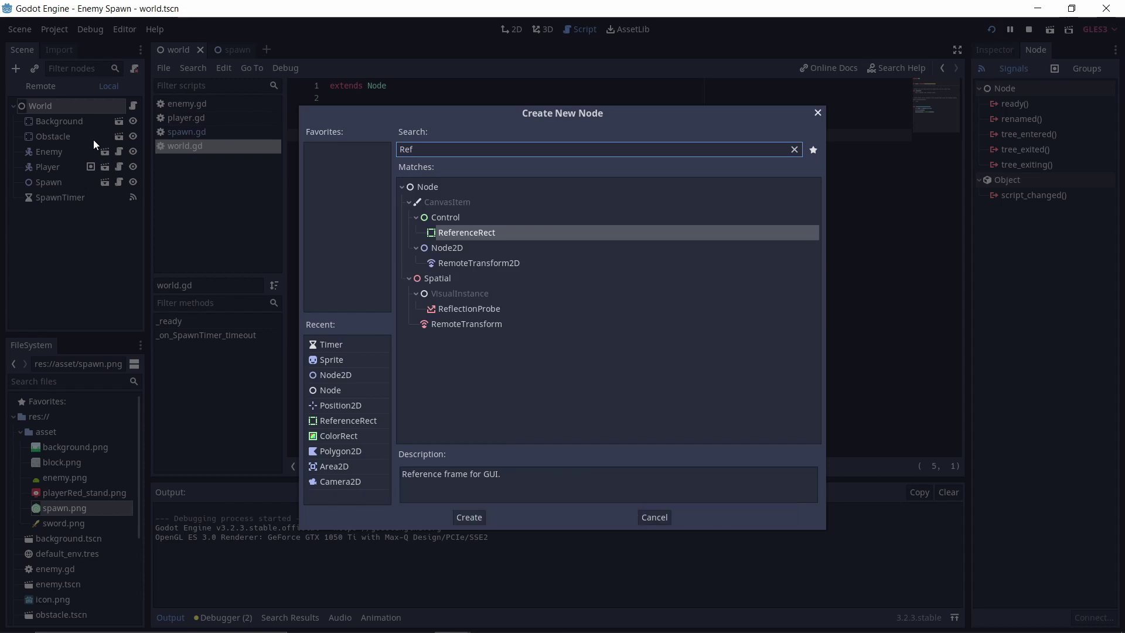
pyautogui.doubleClick(453, 231)
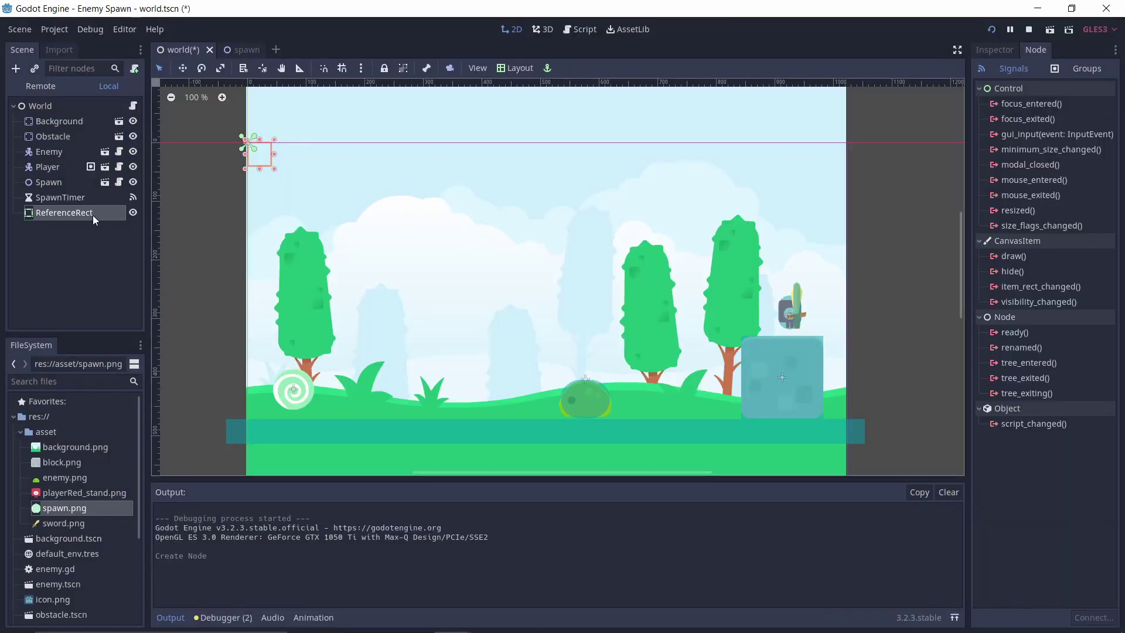
# Step: Move and enlarge the ReferenceRect to frame the left tree and spawn swirl
pyautogui.moveTo(264, 151)
pyautogui.mouseDown()
pyautogui.moveTo(353, 322)
pyautogui.moveTo(286, 229)
pyautogui.mouseUp()
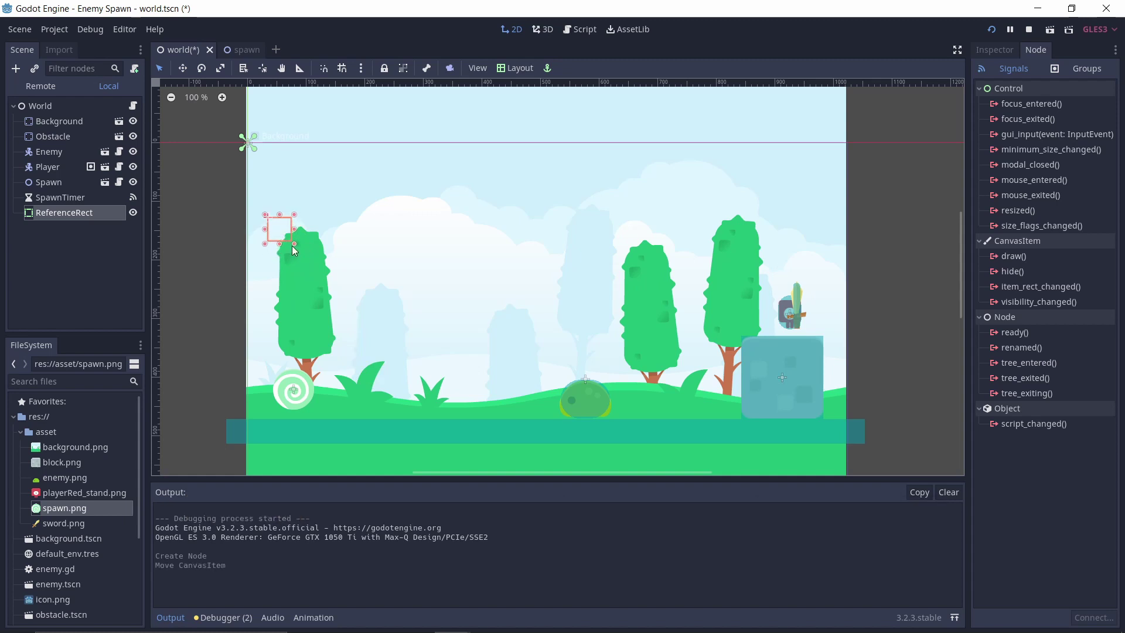
pyautogui.moveTo(295, 246)
pyautogui.mouseDown()
pyautogui.moveTo(401, 408)
pyautogui.moveTo(463, 415)
pyautogui.mouseUp()
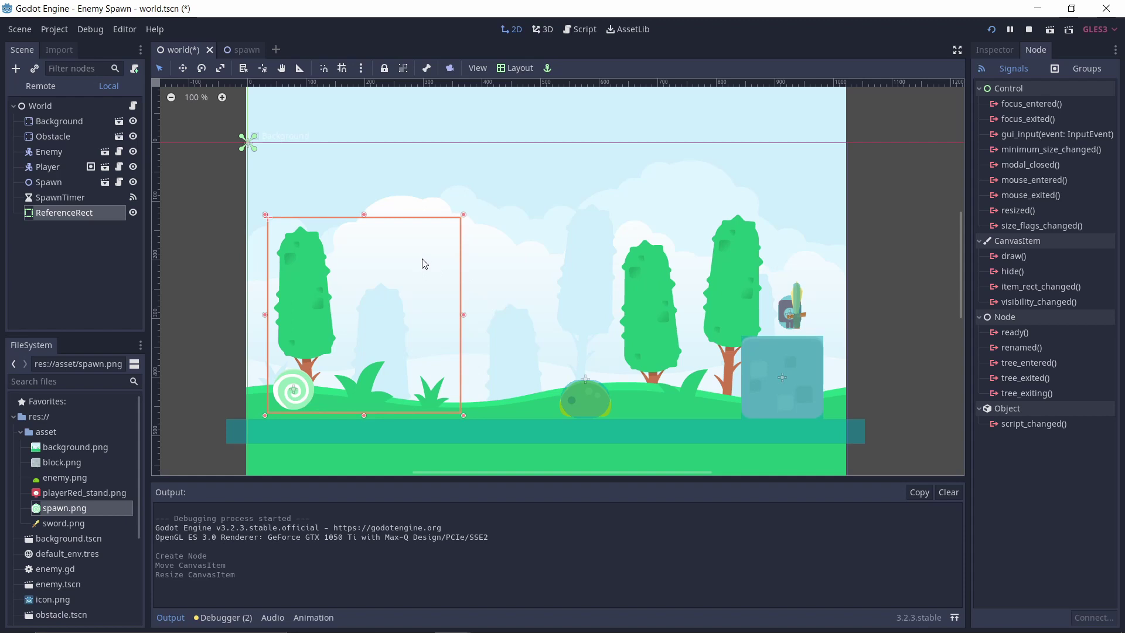
pyautogui.doubleClick(65, 213)
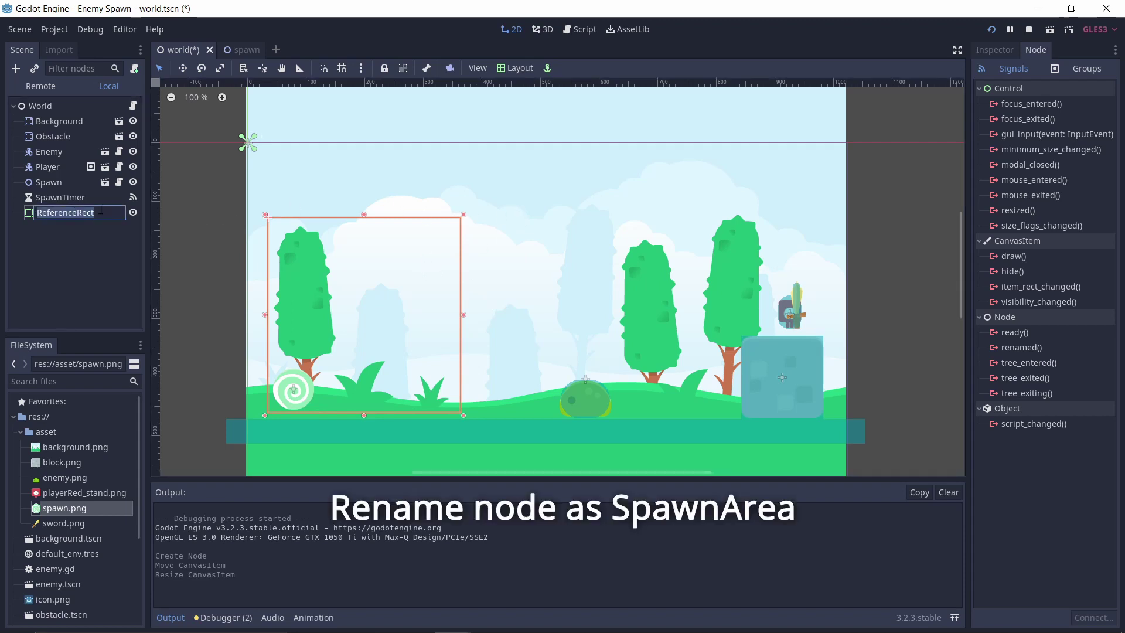
# Step: Rename the ReferenceRect to SpawnArea and switch back to the world.gd script
pyautogui.write('Sp')
pyautogui.write('awn')
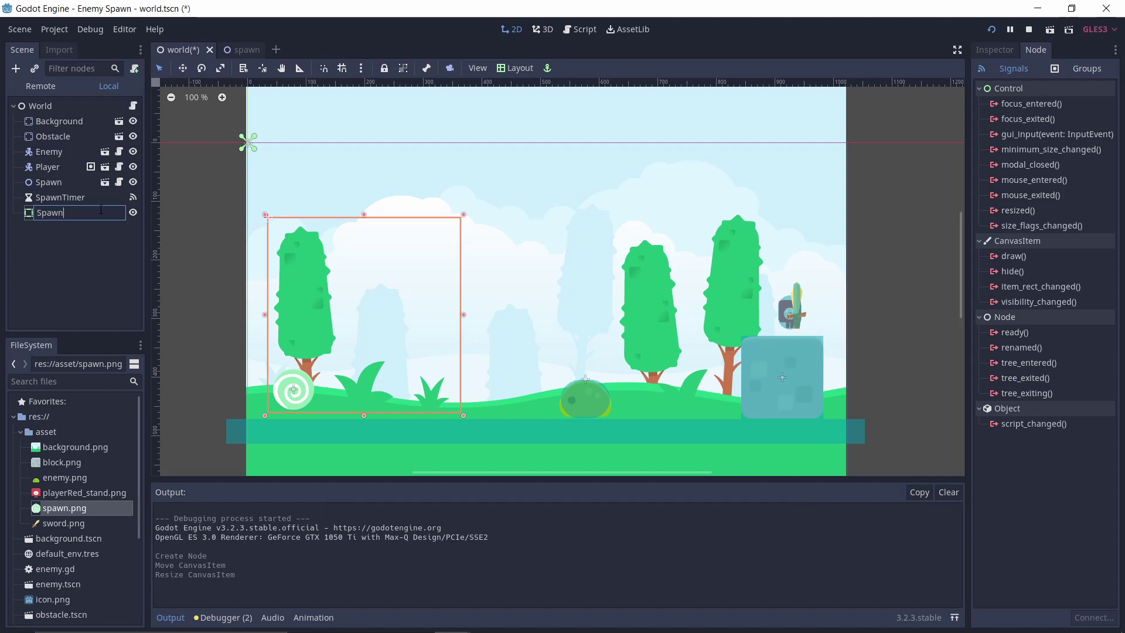
pyautogui.write('Area')
pyautogui.press('Return')
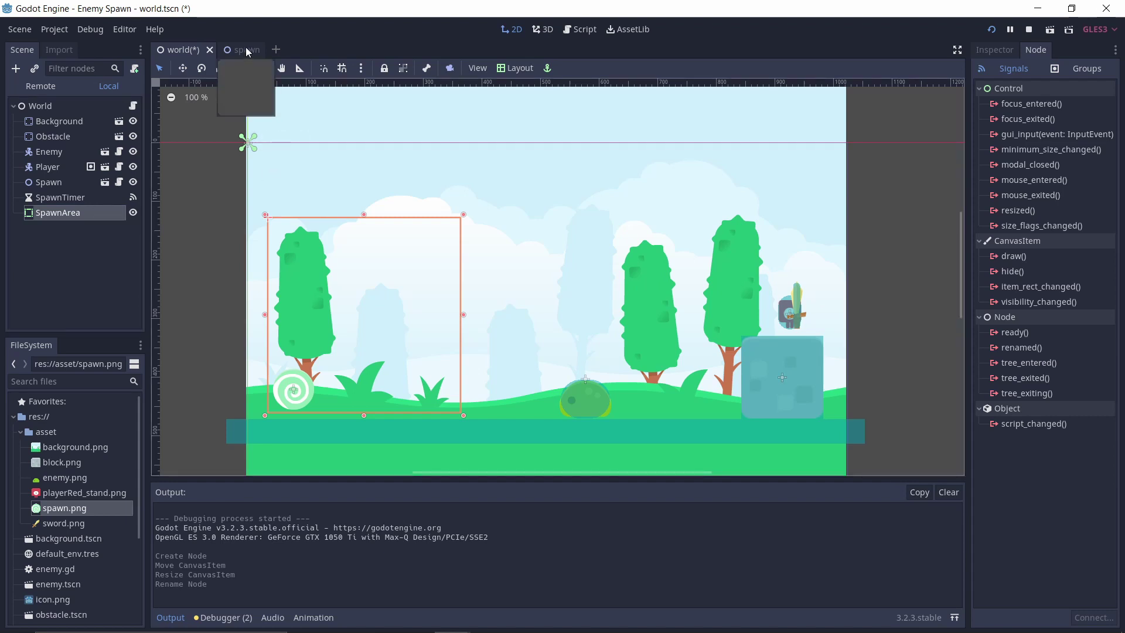
pyautogui.click(581, 31)
# Step: Add var area = $SpawnArea below the enemy position line
pyautogui.click(518, 318)
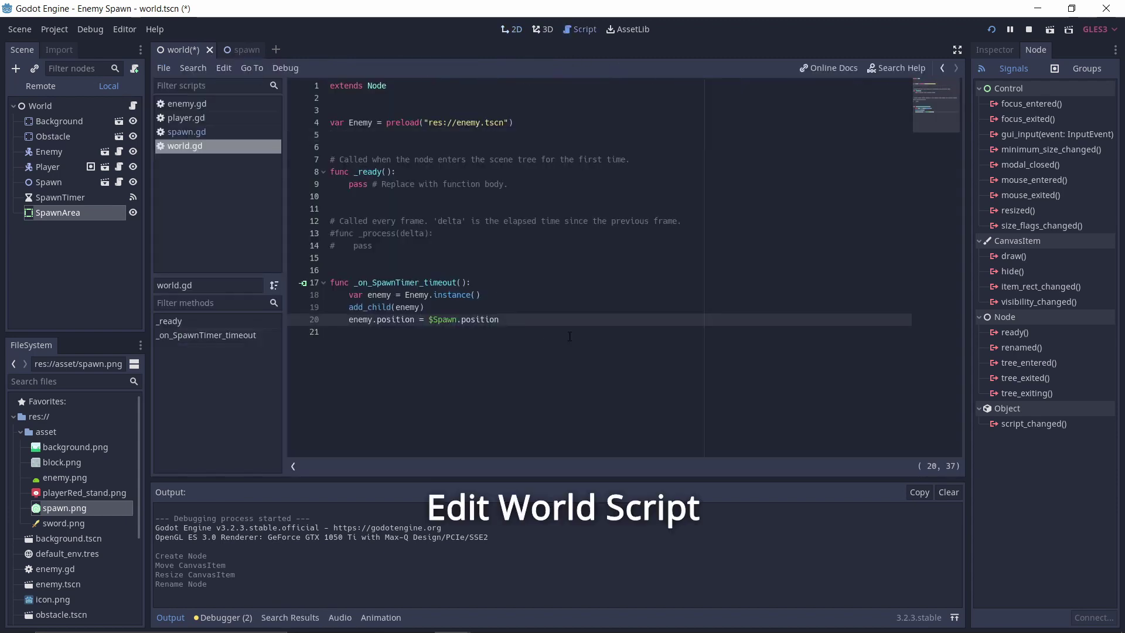
pyautogui.press('Return')
pyautogui.press('Return')
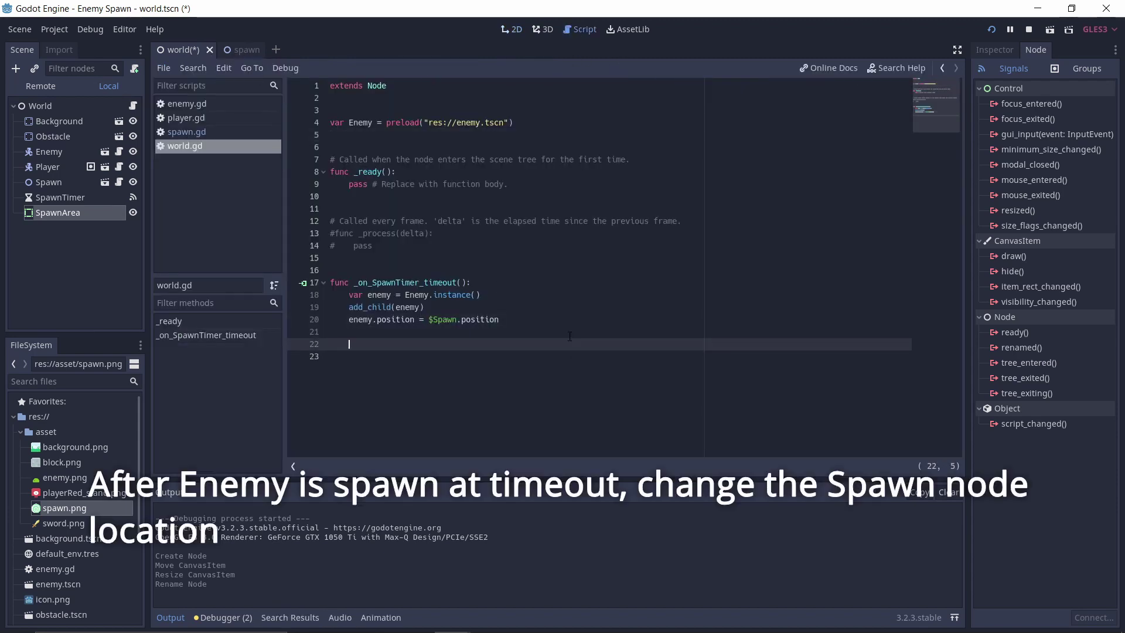
pyautogui.write('var ')
pyautogui.write('a')
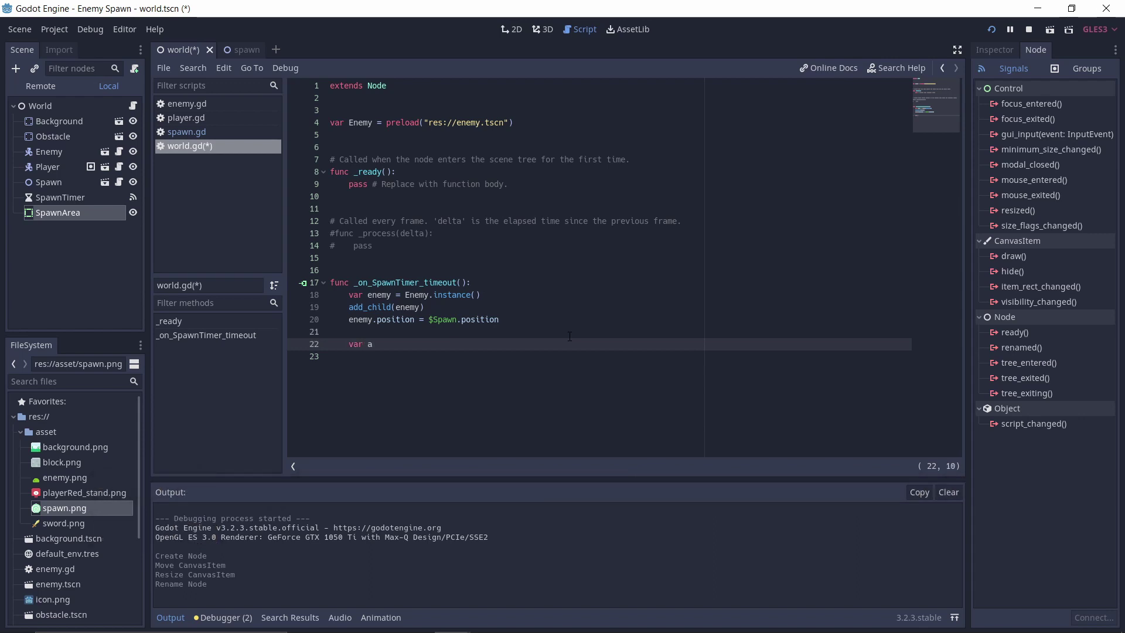
pyautogui.write('rea')
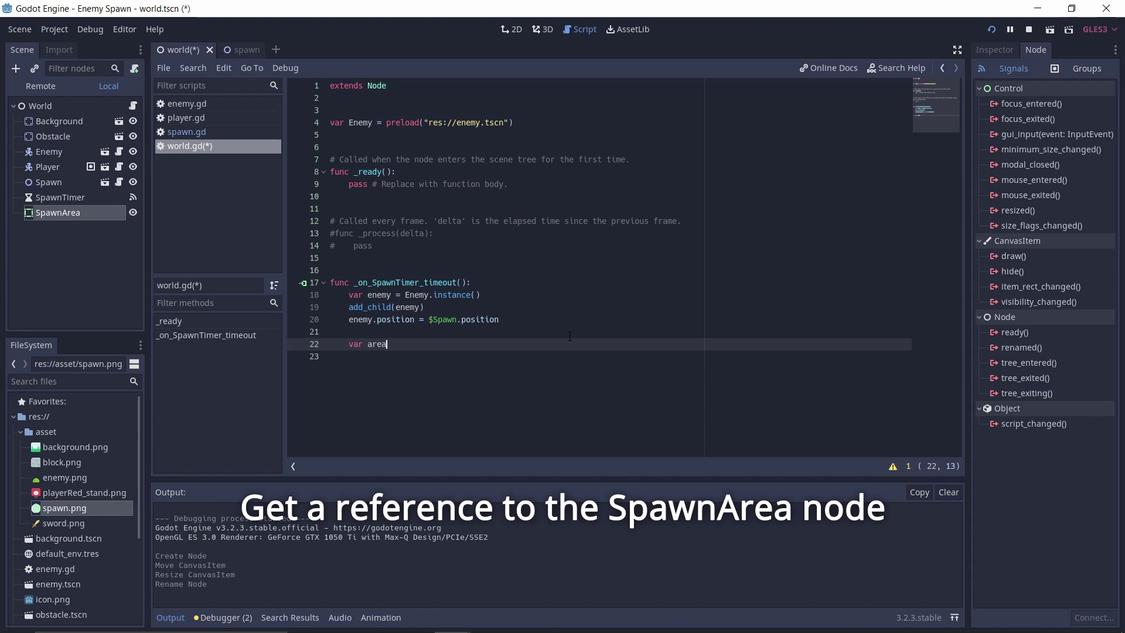
pyautogui.write(' = $')
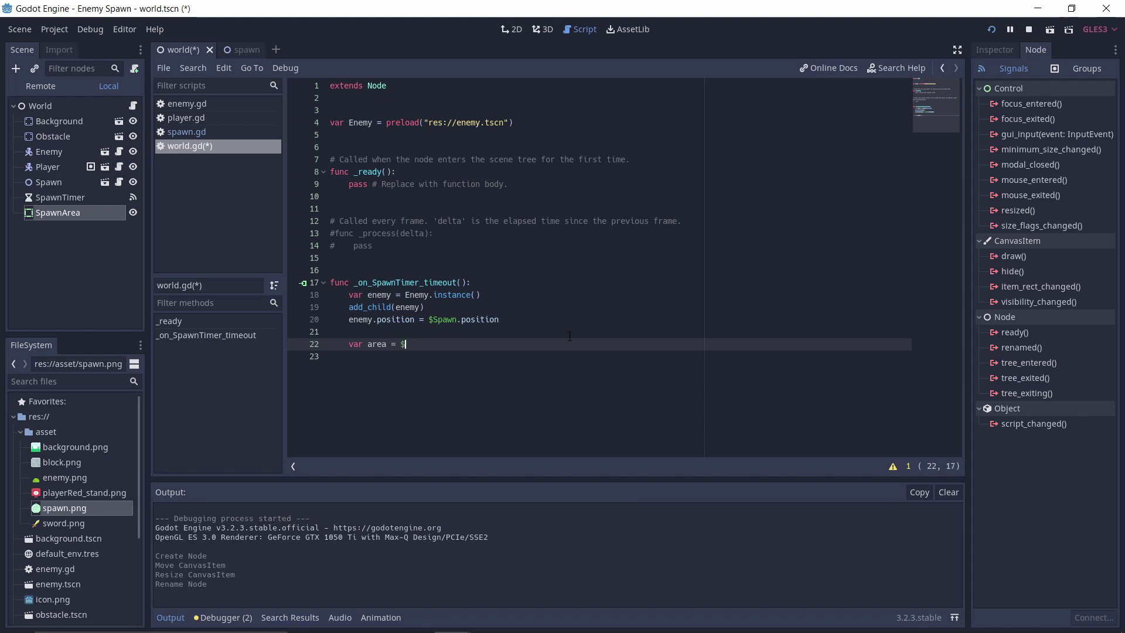
pyautogui.write('Sp')
pyautogui.press('Down')
pyautogui.press('Down')
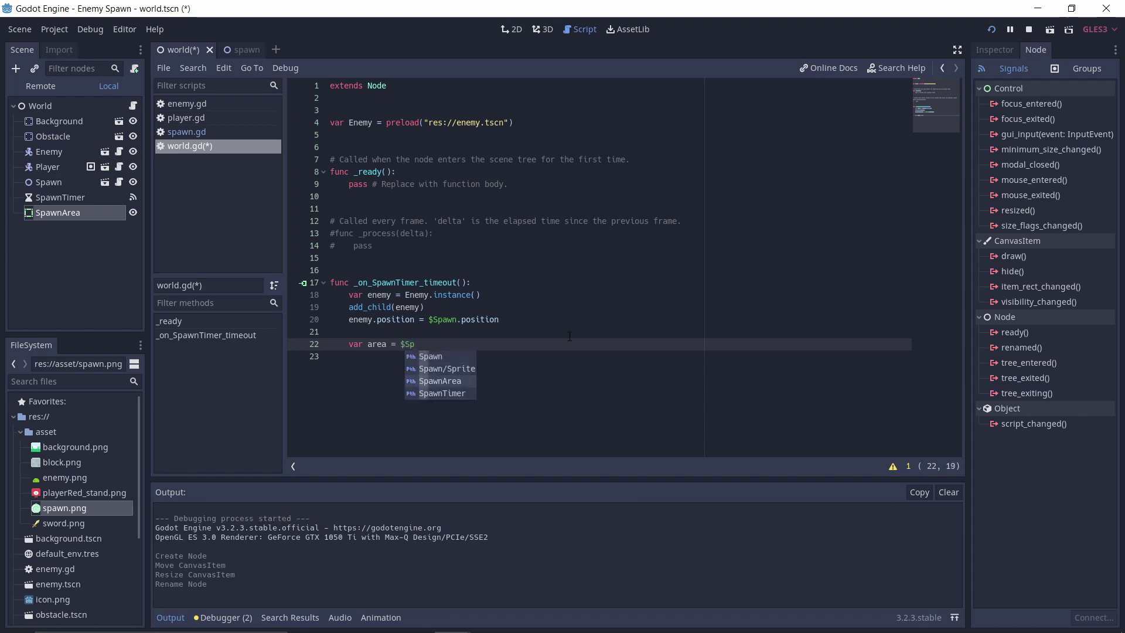
pyautogui.press('Return')
pyautogui.press('Return')
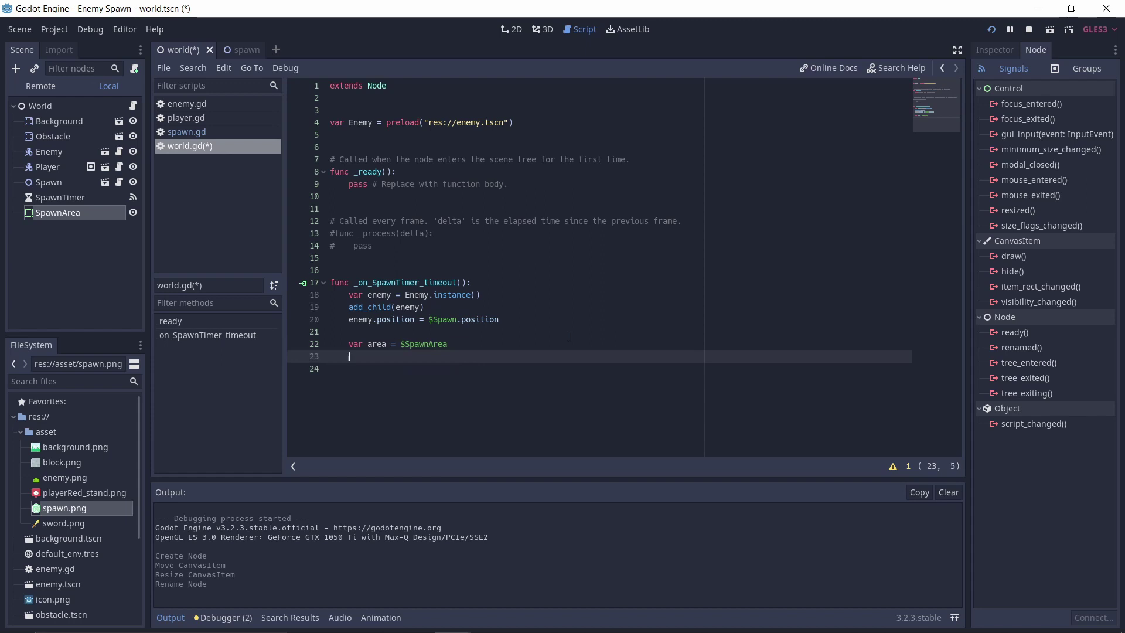
# Step: Start var position = area.rect_position + Vector2(randf() * area.rect_size.x for the x offset
pyautogui.write('var p')
pyautogui.write('osition =')
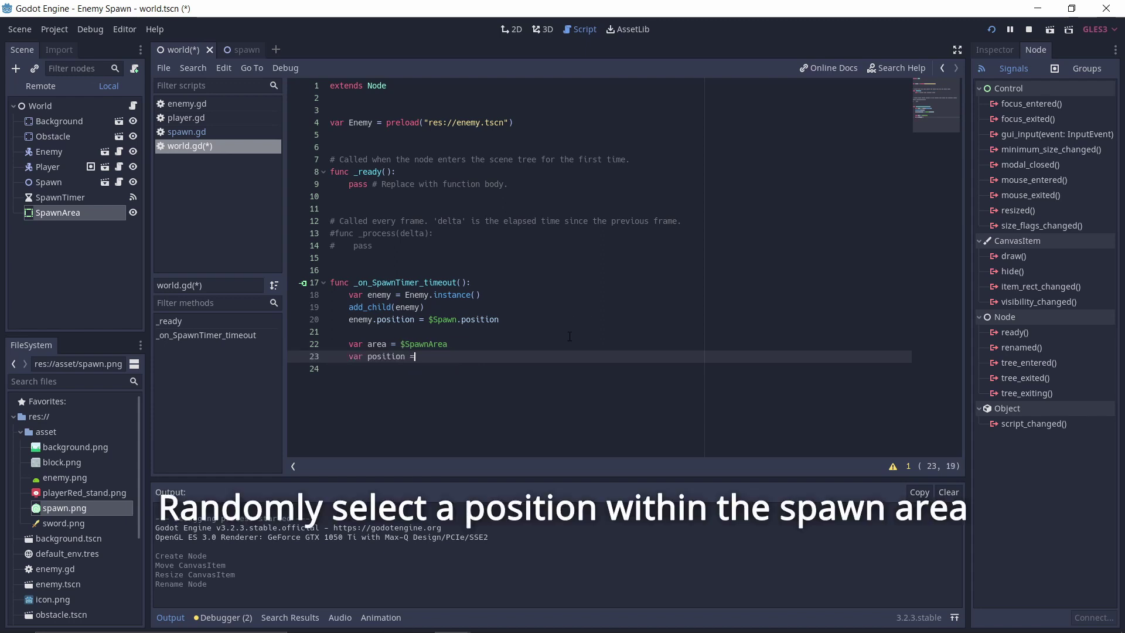
pyautogui.write(' area.')
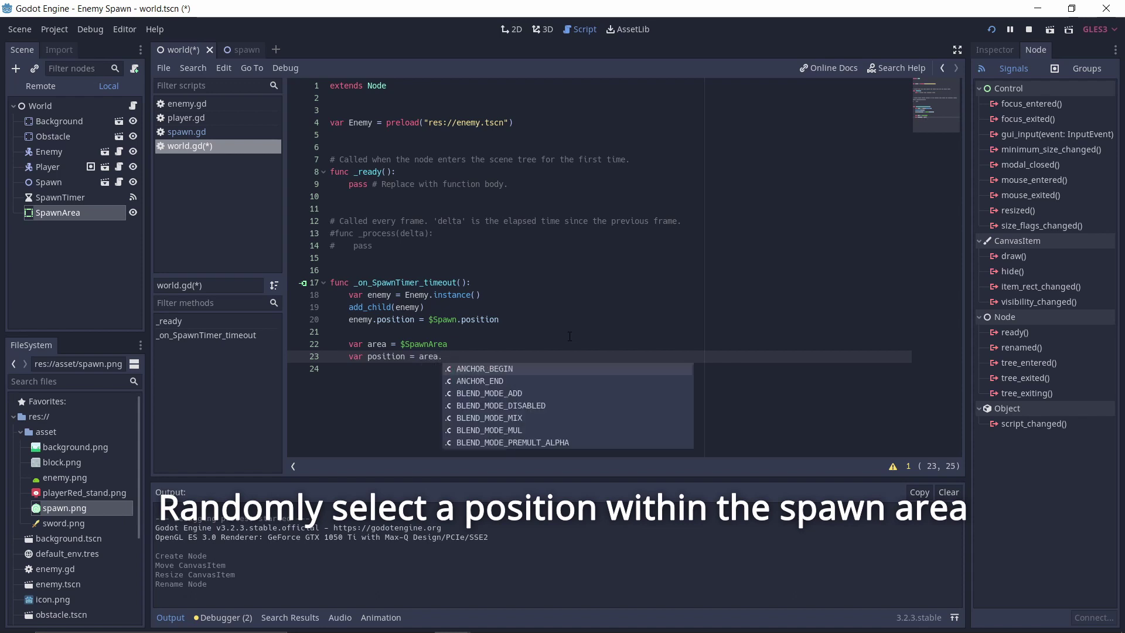
pyautogui.write('rect')
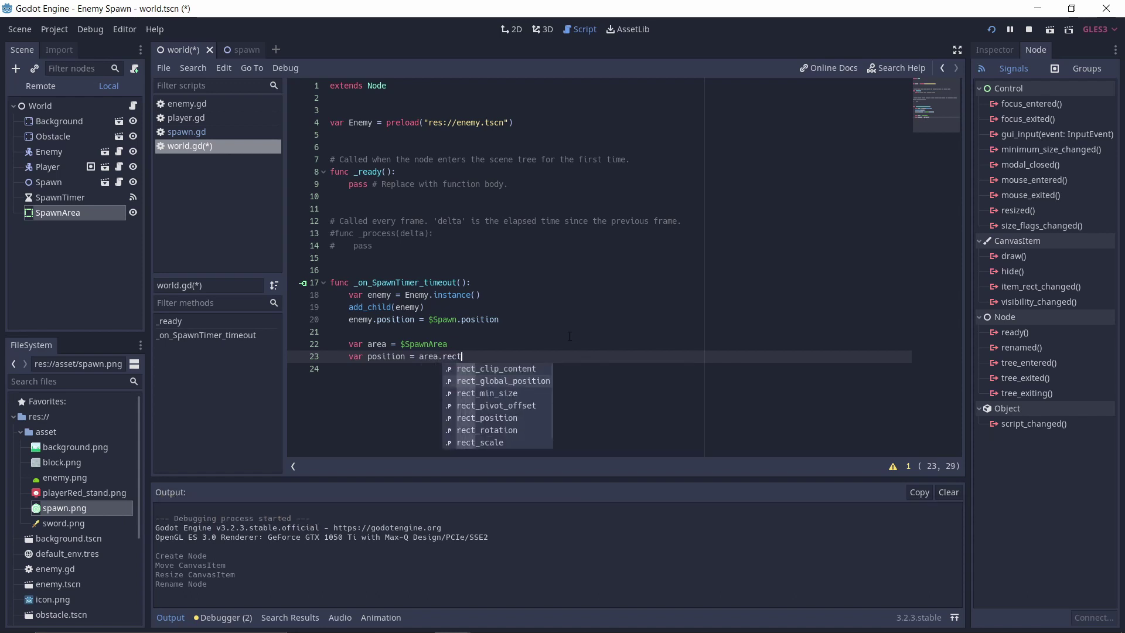
pyautogui.press('Down')
pyautogui.press('Down')
pyautogui.press('Down')
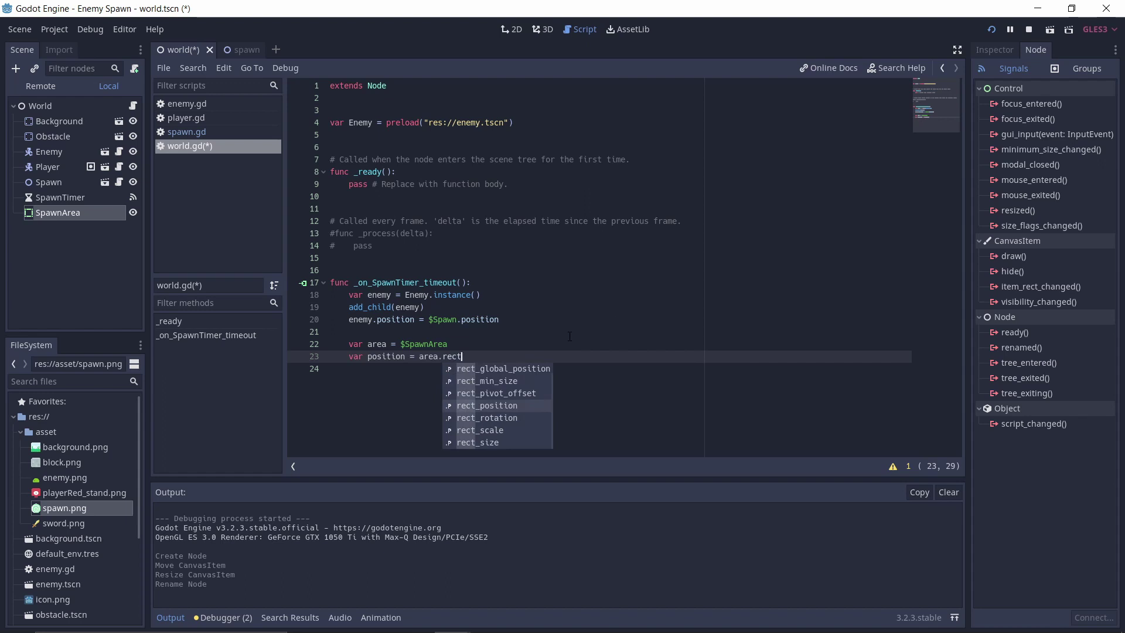
pyautogui.press('Return')
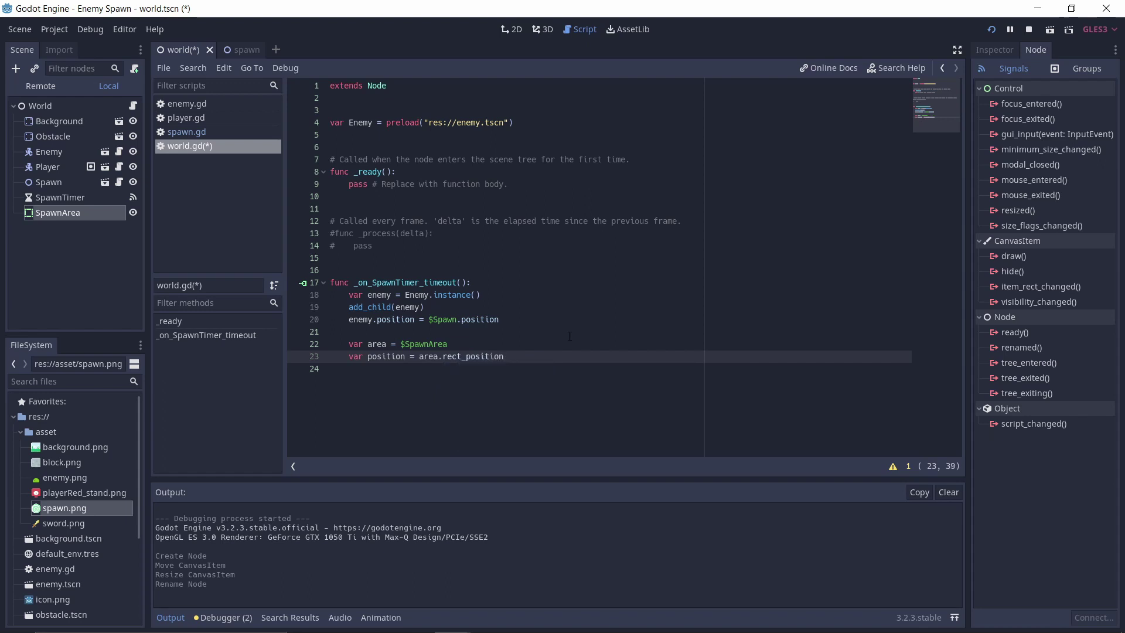
pyautogui.write('+ Vect')
pyautogui.write('or2(')
pyautogui.write('ran')
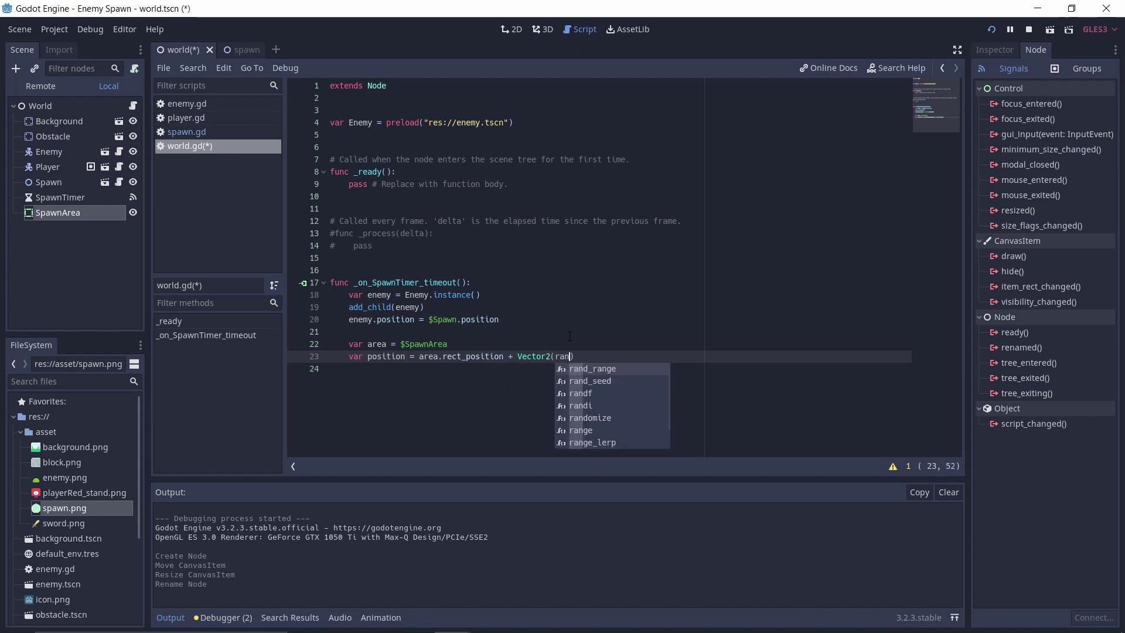
pyautogui.write('d')
pyautogui.press('Down')
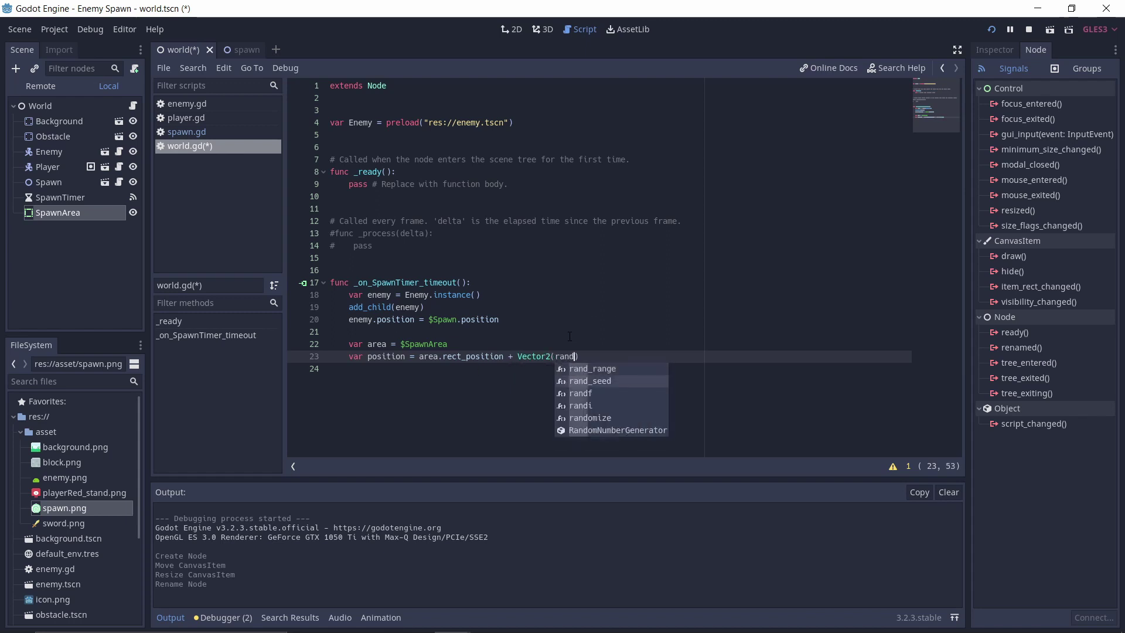
pyautogui.press('Down')
pyautogui.press('Return')
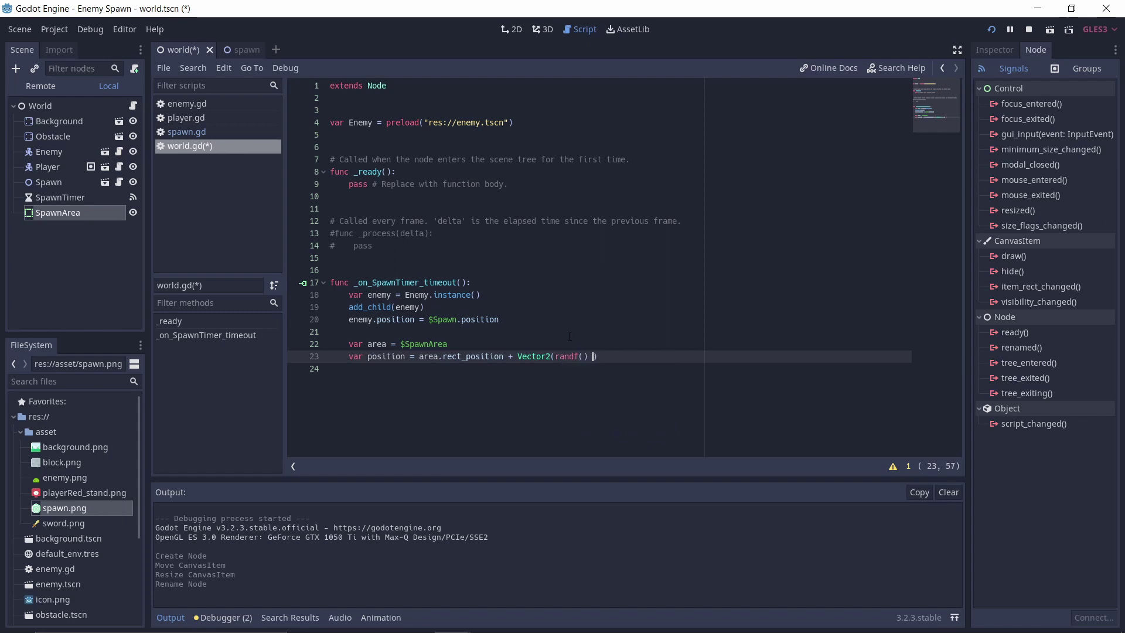
pyautogui.write('* ar')
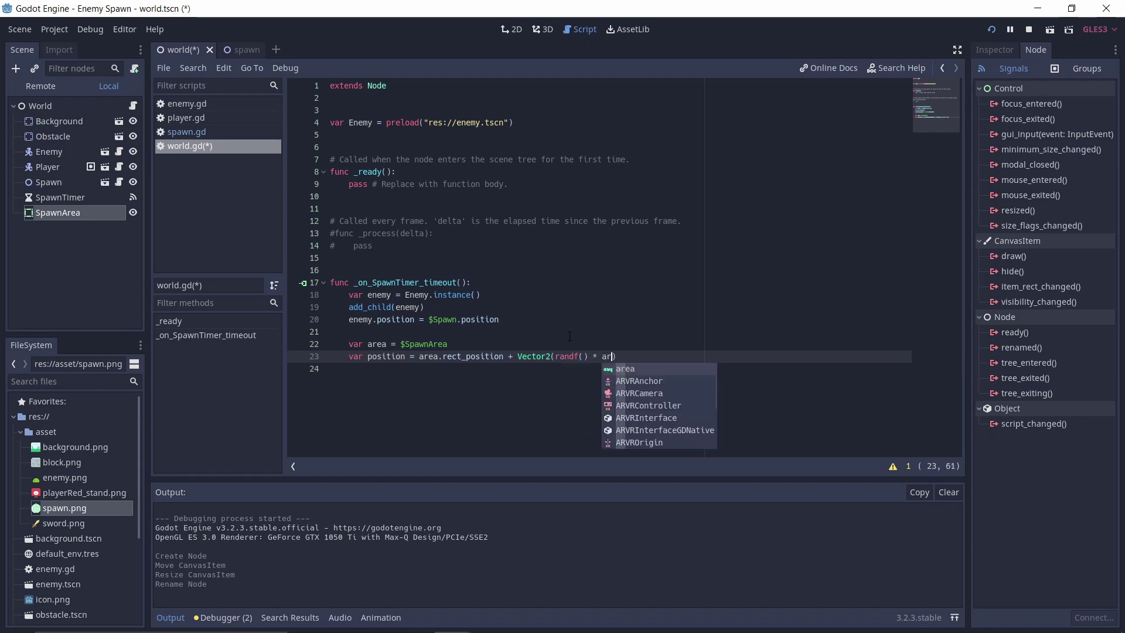
pyautogui.write('ea.rec')
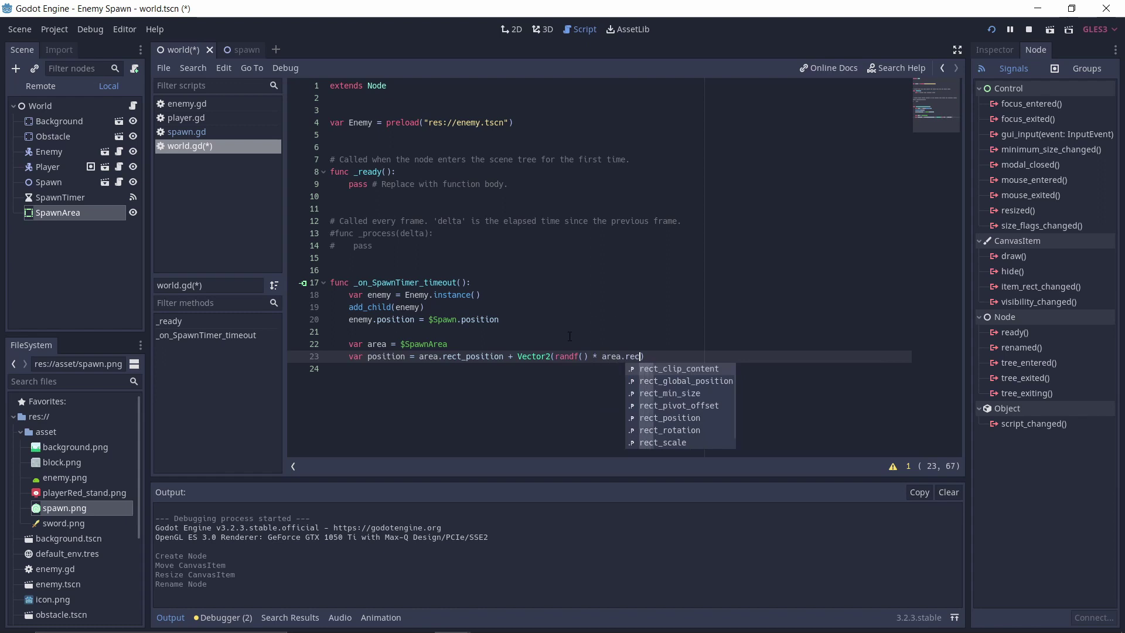
pyautogui.write('t_si')
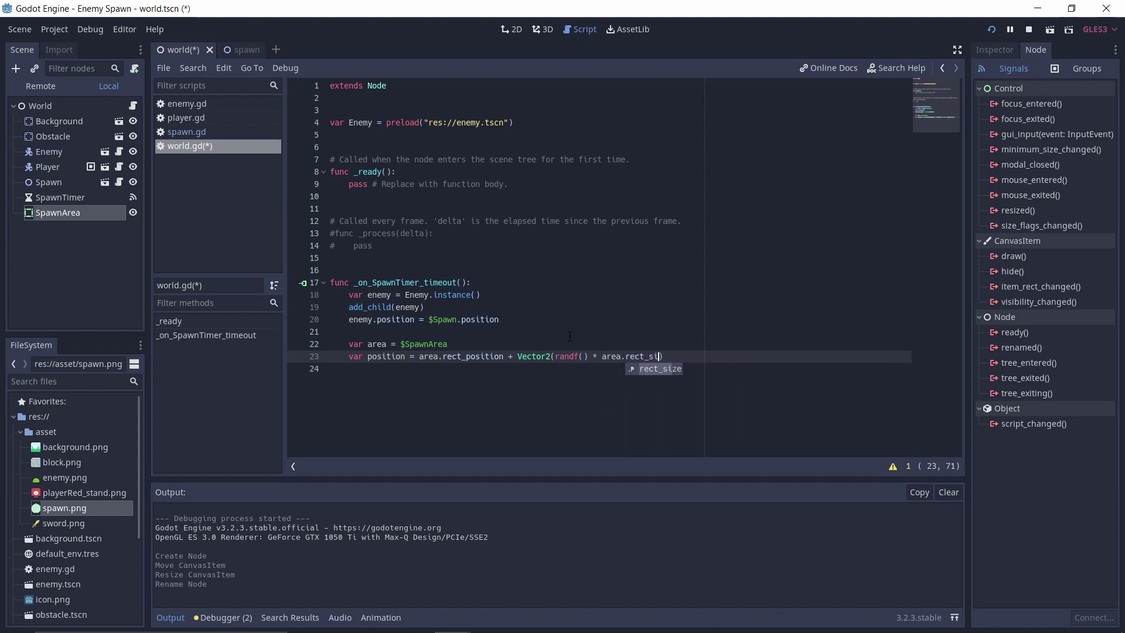
pyautogui.press('Return')
# Step: Finish the Vector2 with randf() * area.rect_size.y as the y offset
pyautogui.write('.x')
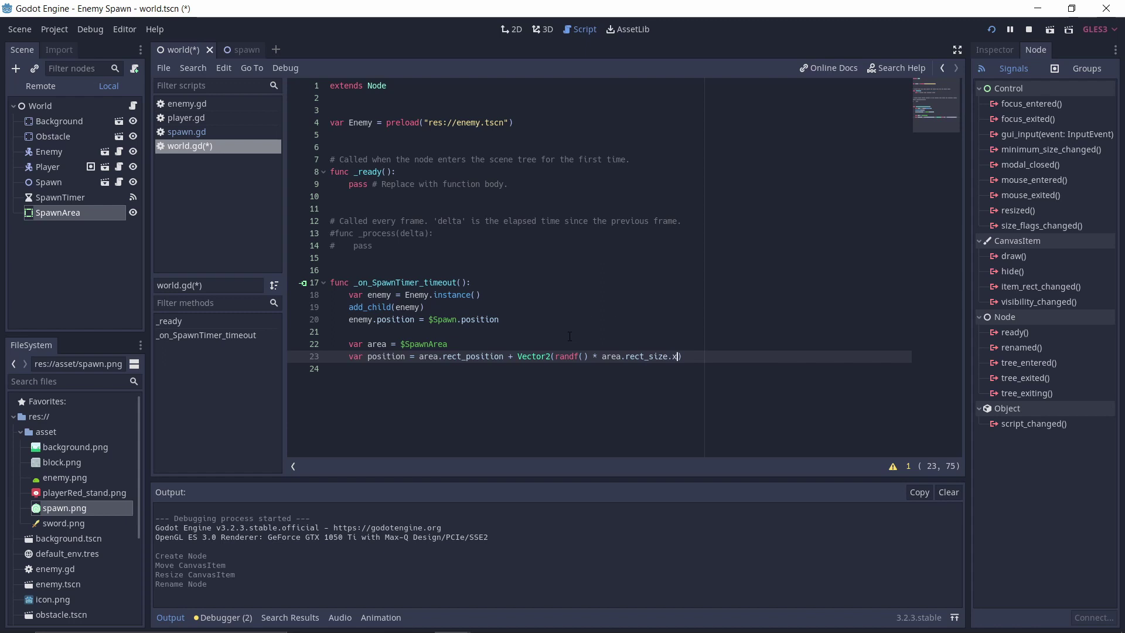
pyautogui.write(', rand')
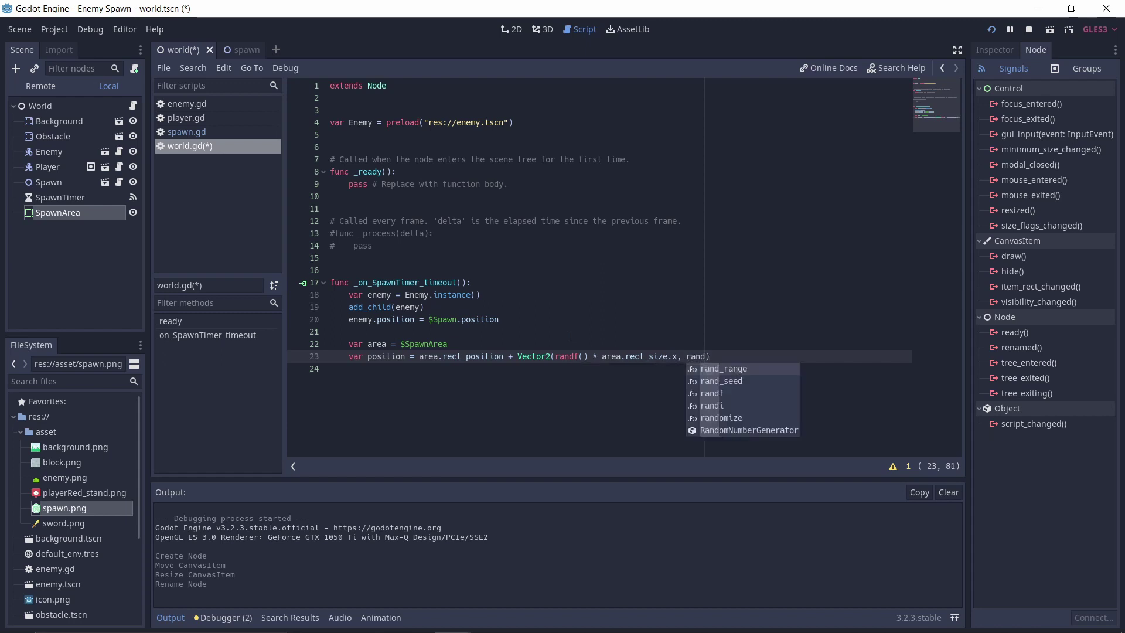
pyautogui.press('Down')
pyautogui.press('Down')
pyautogui.press('Return')
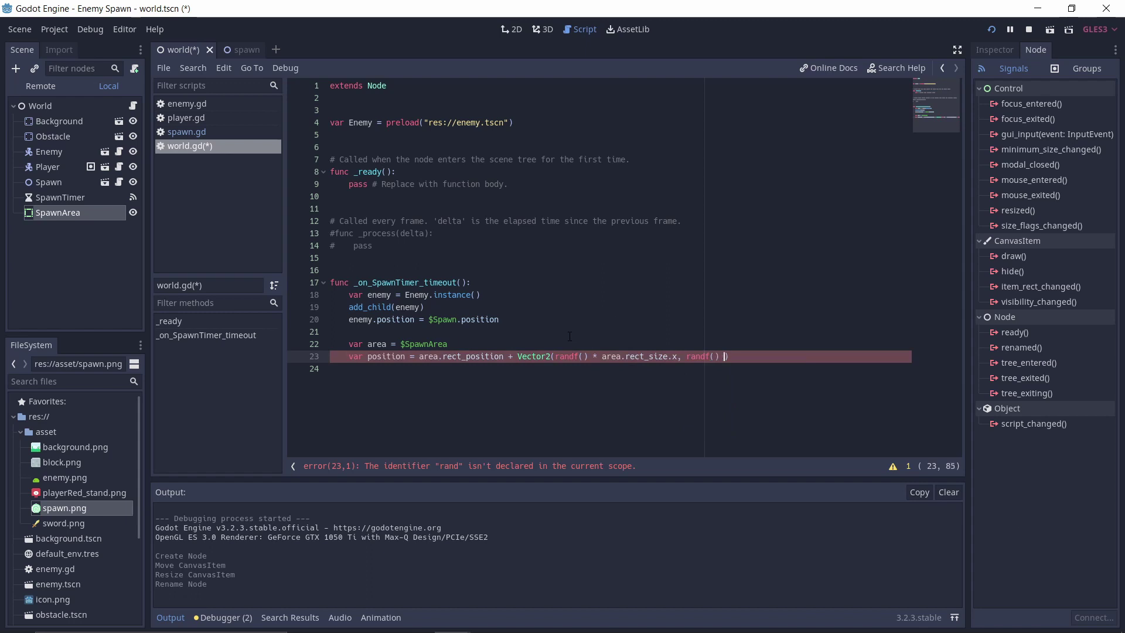
pyautogui.write('* area.')
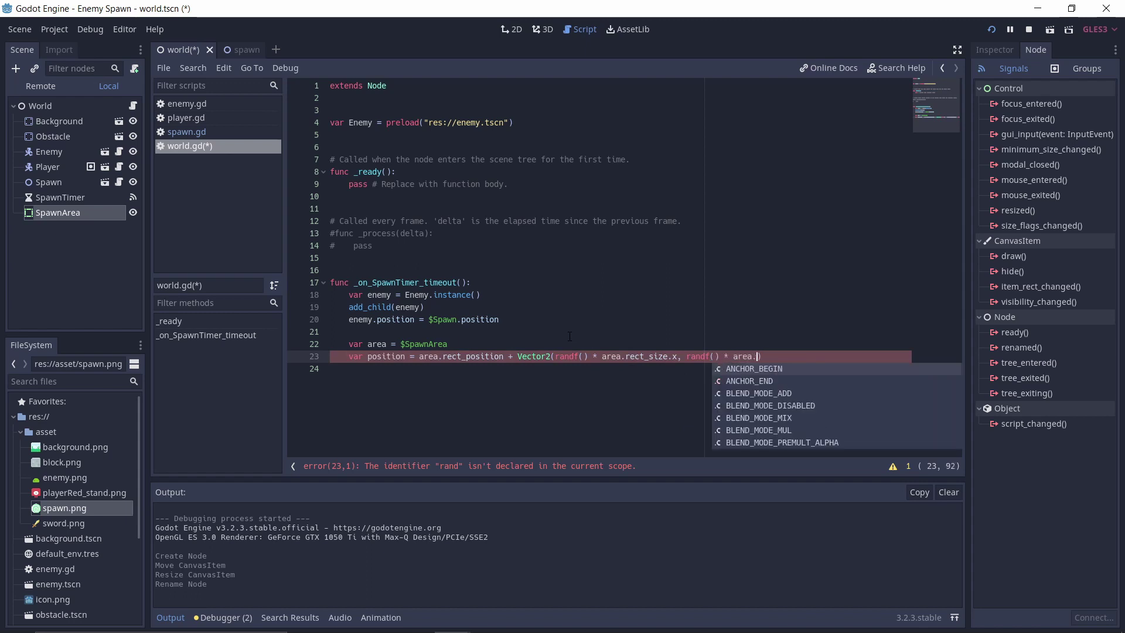
pyautogui.write('rect')
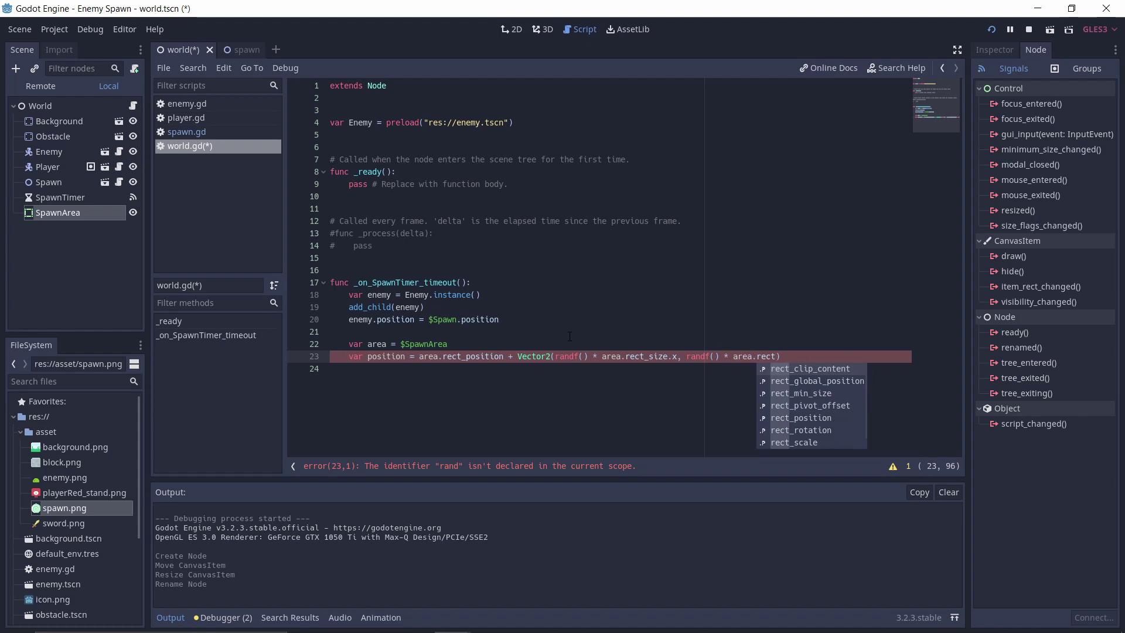
pyautogui.write('_s')
pyautogui.press('Down')
pyautogui.press('Return')
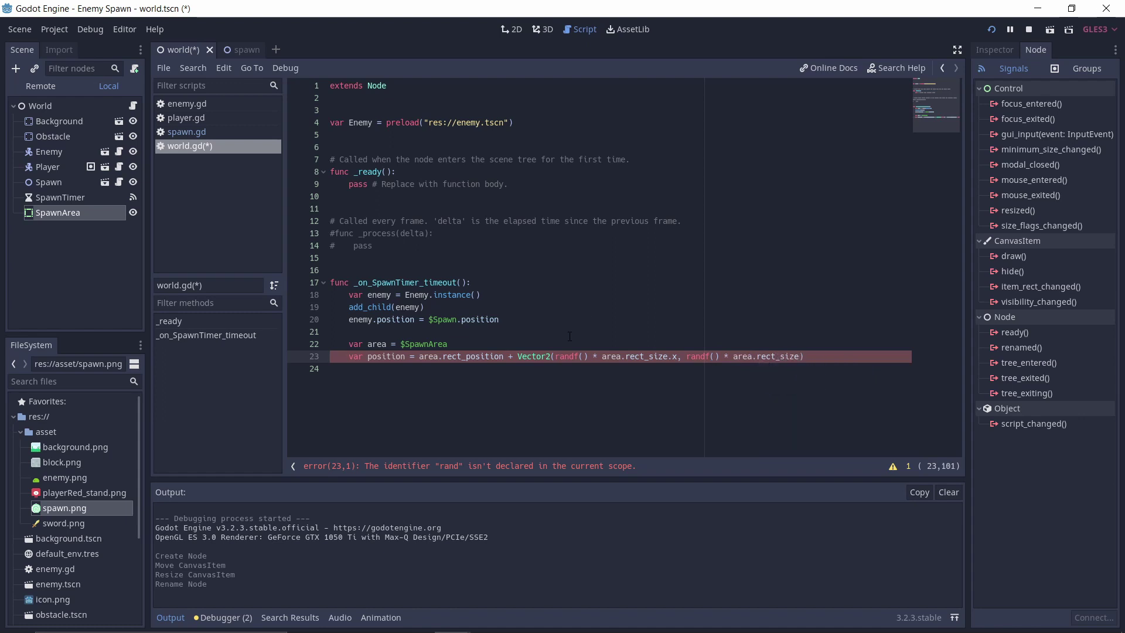
pyautogui.write('.y')
pyautogui.press('End')
pyautogui.press('Return')
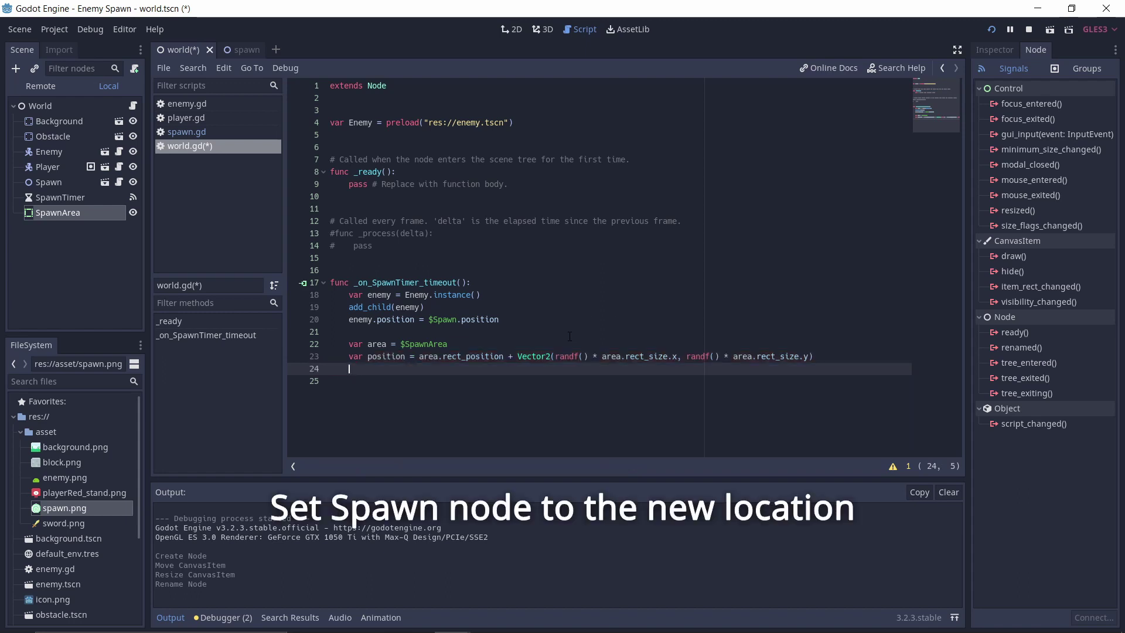
# Step: Write $Spawn.position = position to move Spawn to the random point
pyautogui.write('$Sp')
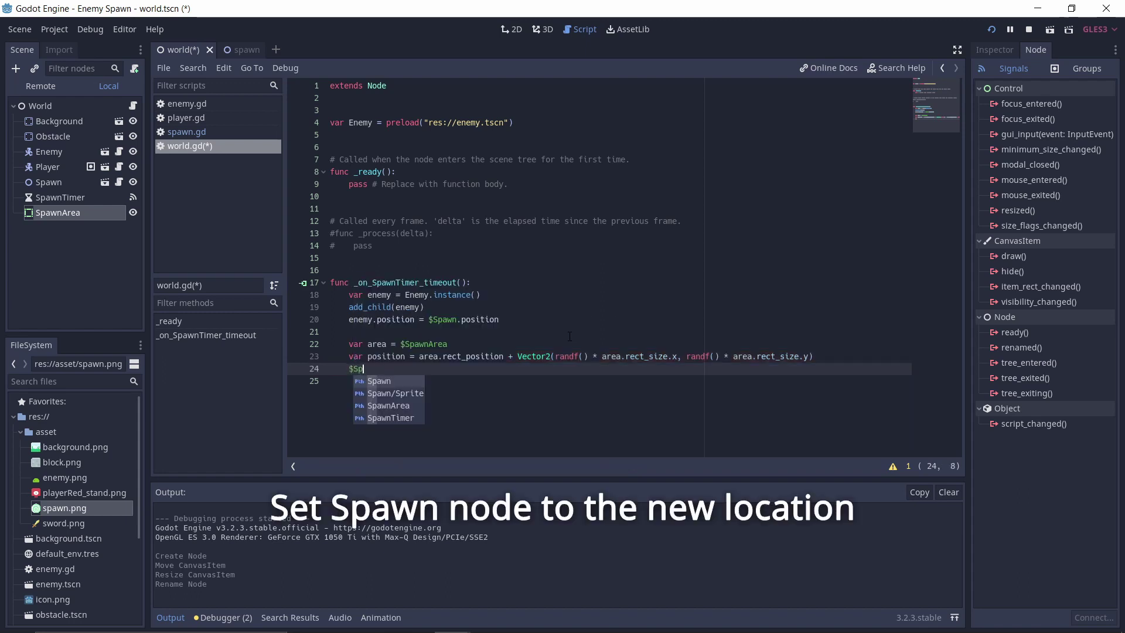
pyautogui.press('Return')
pyautogui.write('.p')
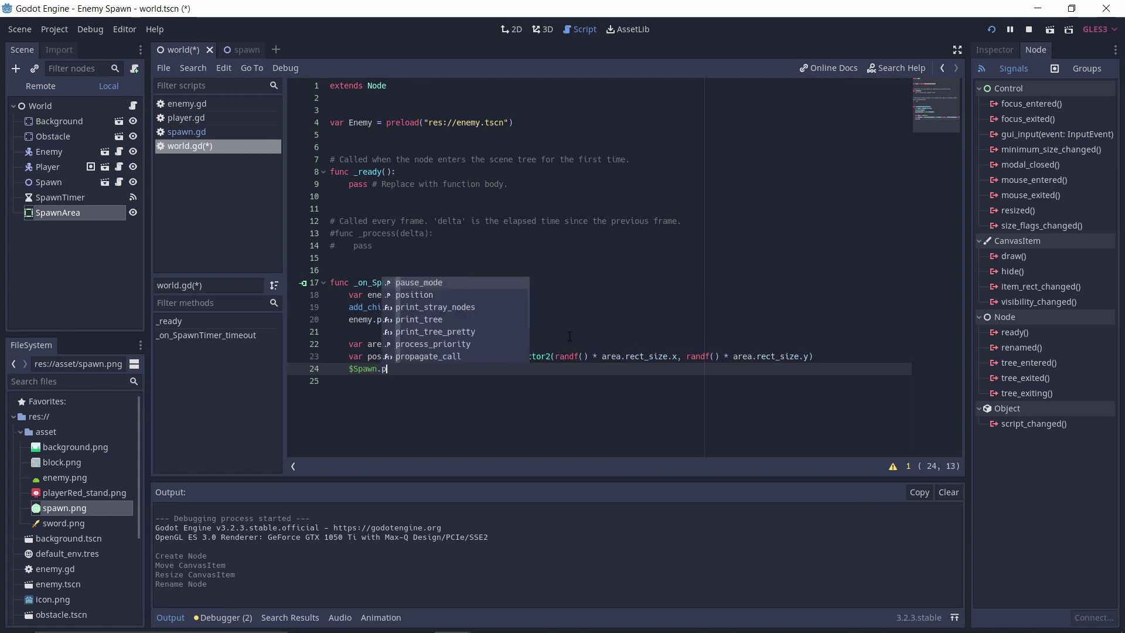
pyautogui.write('o')
pyautogui.press('Return')
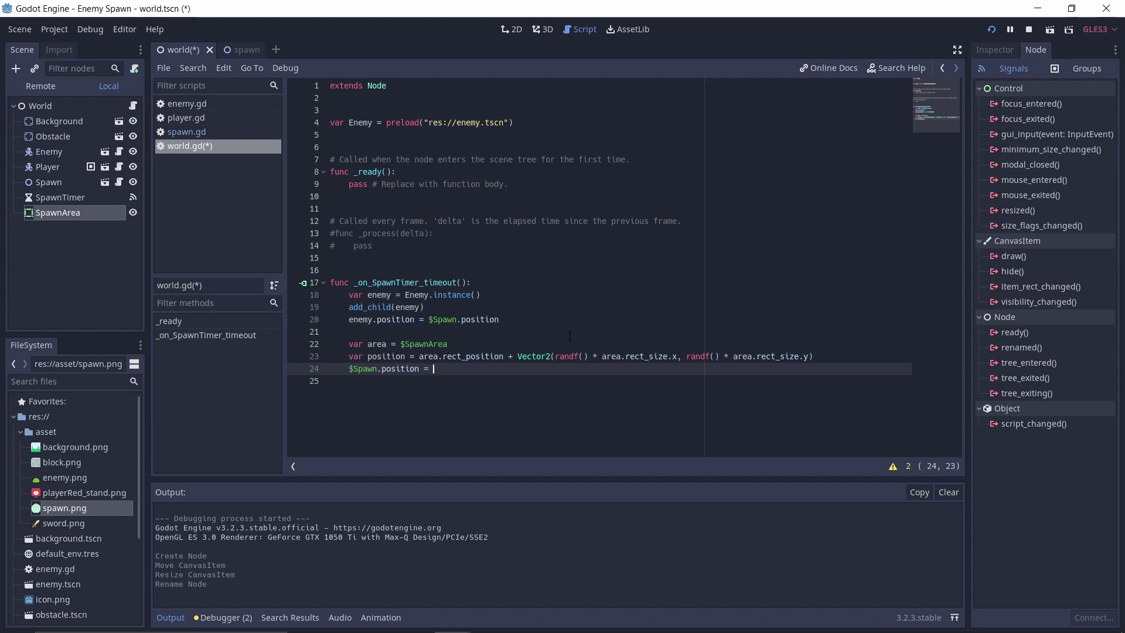
pyautogui.write('posi')
pyautogui.press('Return')
# Step: Add a '# change spawn position' comment above var area and save with Ctrl+S
pyautogui.press('Up')
pyautogui.press('Up')
pyautogui.press('Up')
pyautogui.press('Return')
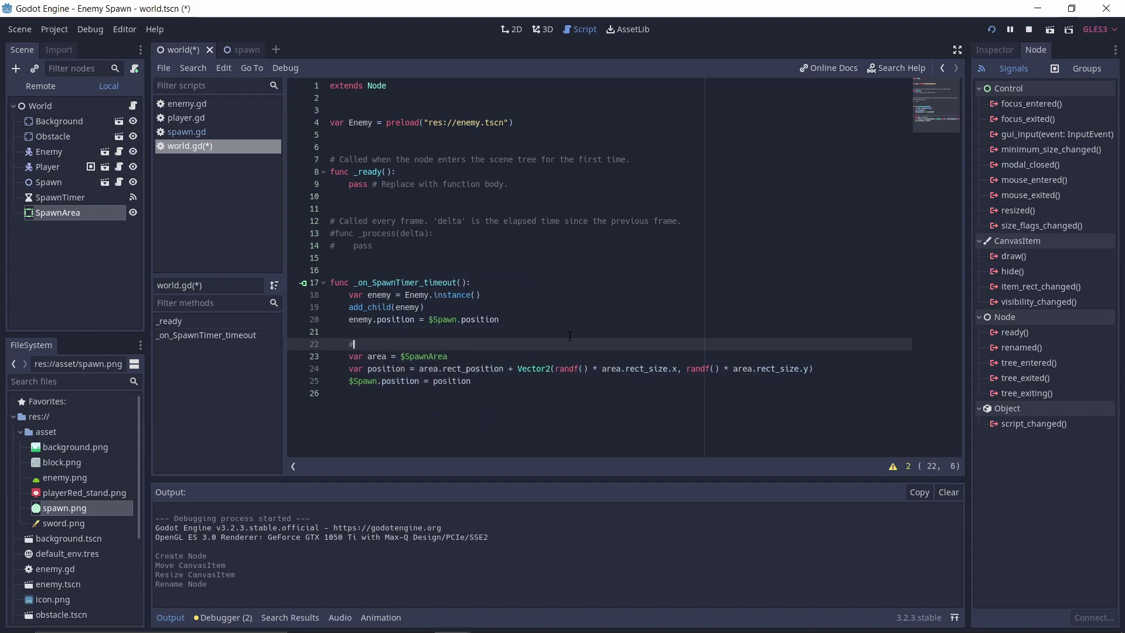
pyautogui.write(' change spawn posit')
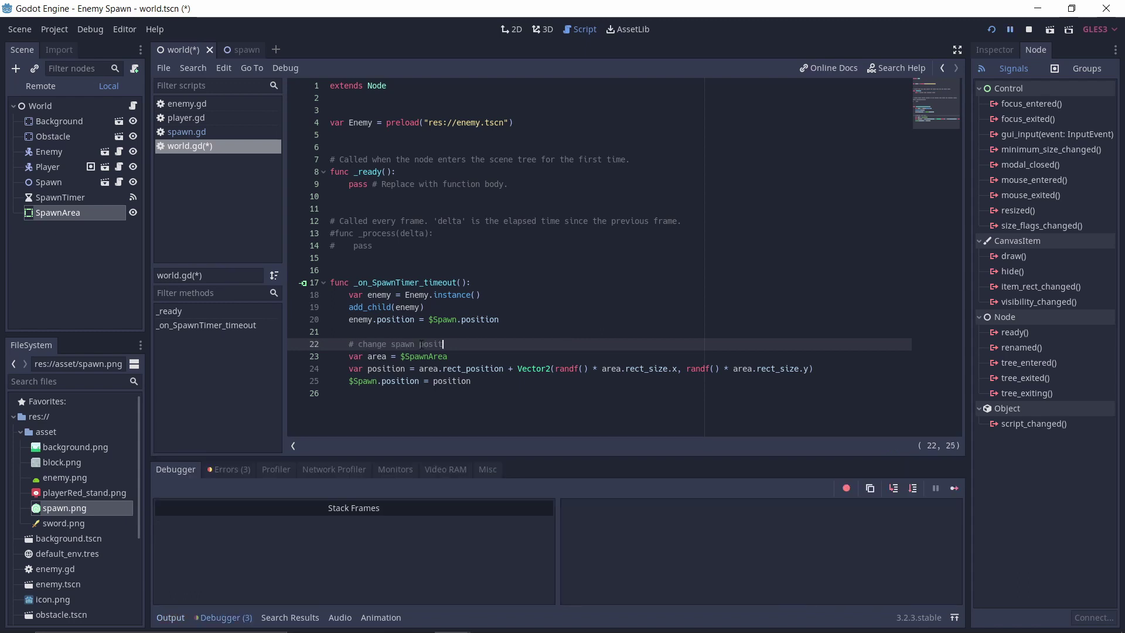
pyautogui.write('ion')
pyautogui.click(500, 297)
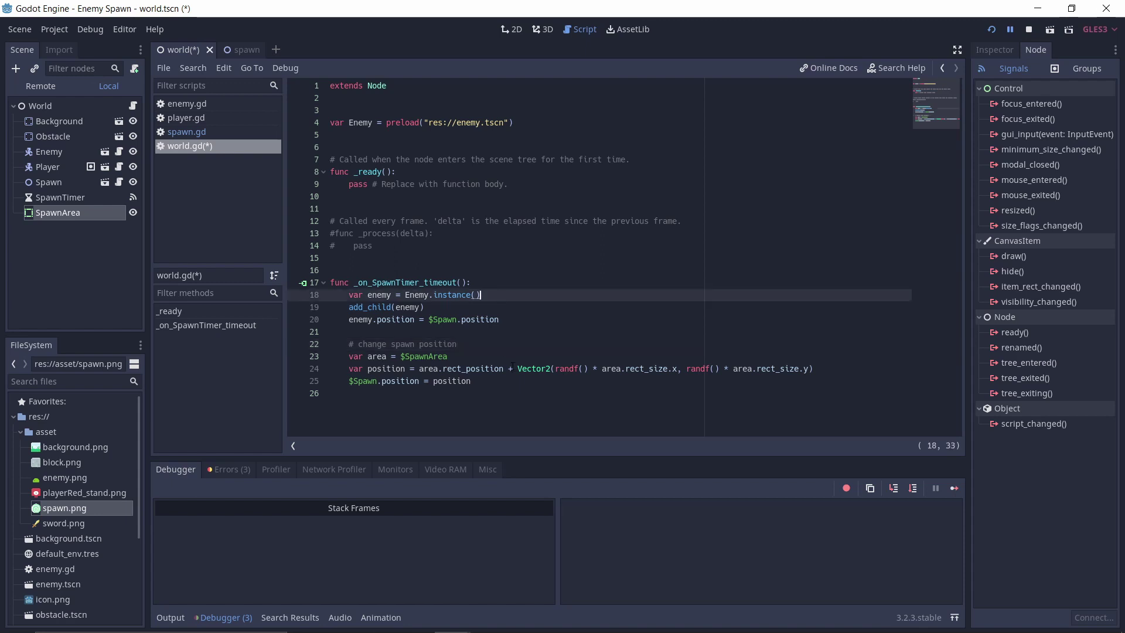
pyautogui.hotkey('ctrl', 's')
pyautogui.click(477, 343)
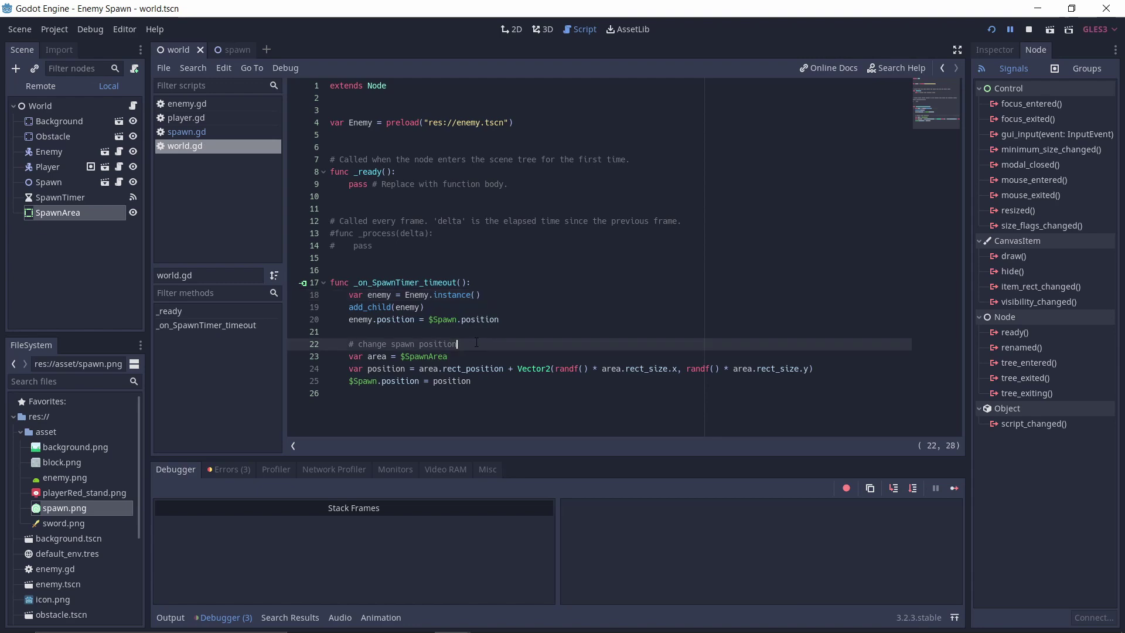
# Step: Run the game, watch Spawn jump to random spots as enemies appear, then close it
pyautogui.click(990, 31)
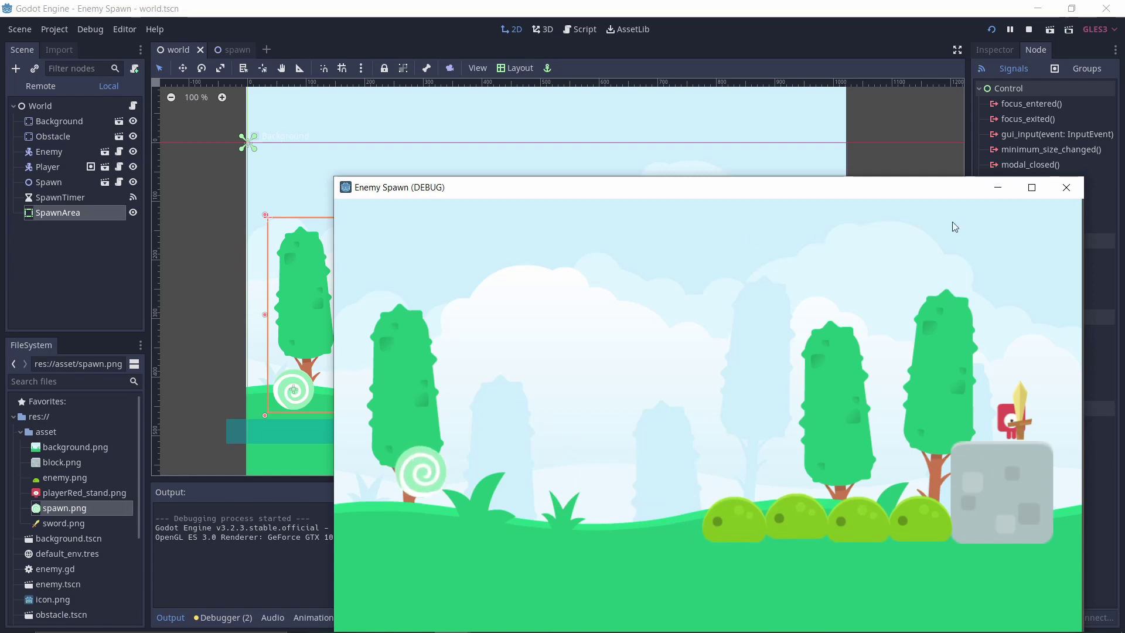
pyautogui.click(1066, 186)
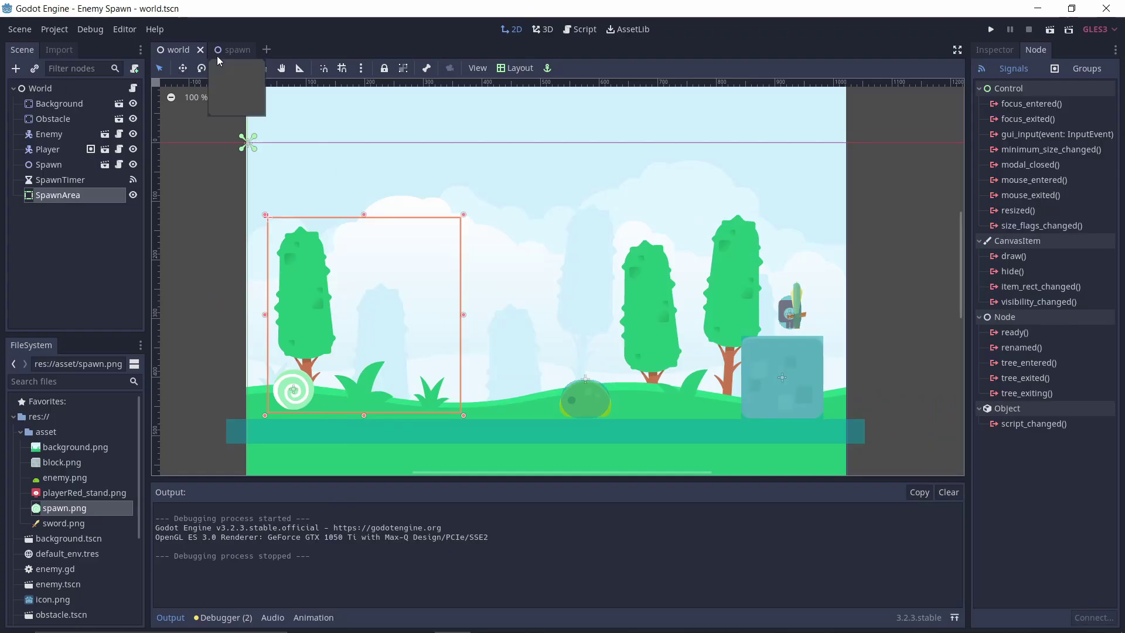
# Step: Add a plain Node as a child of World
pyautogui.click(40, 88)
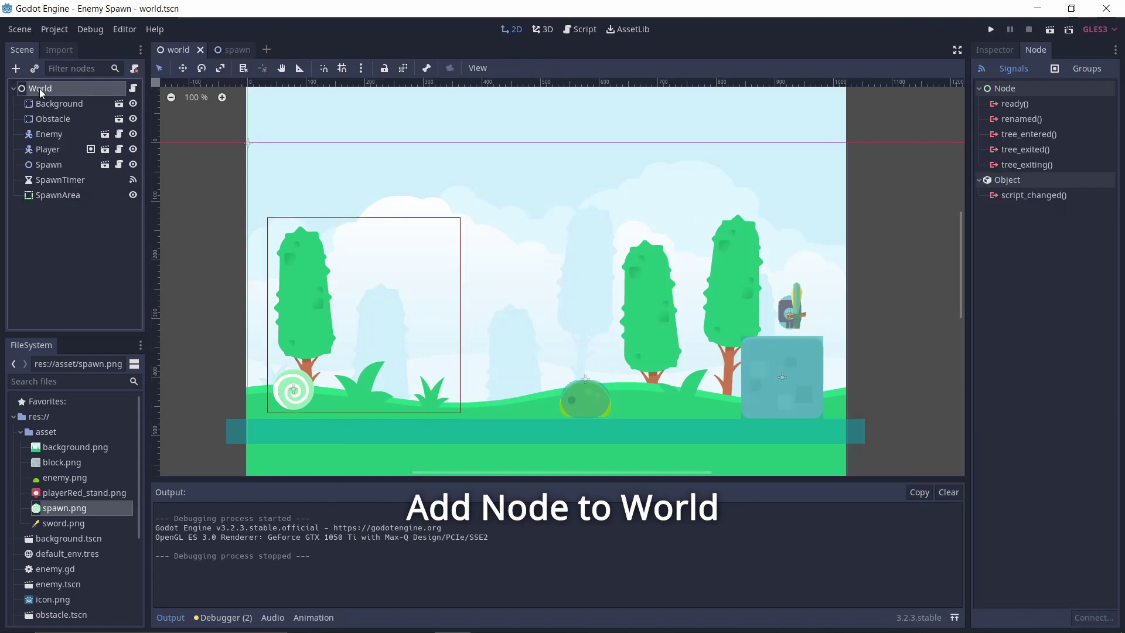
pyautogui.rightClick(40, 89)
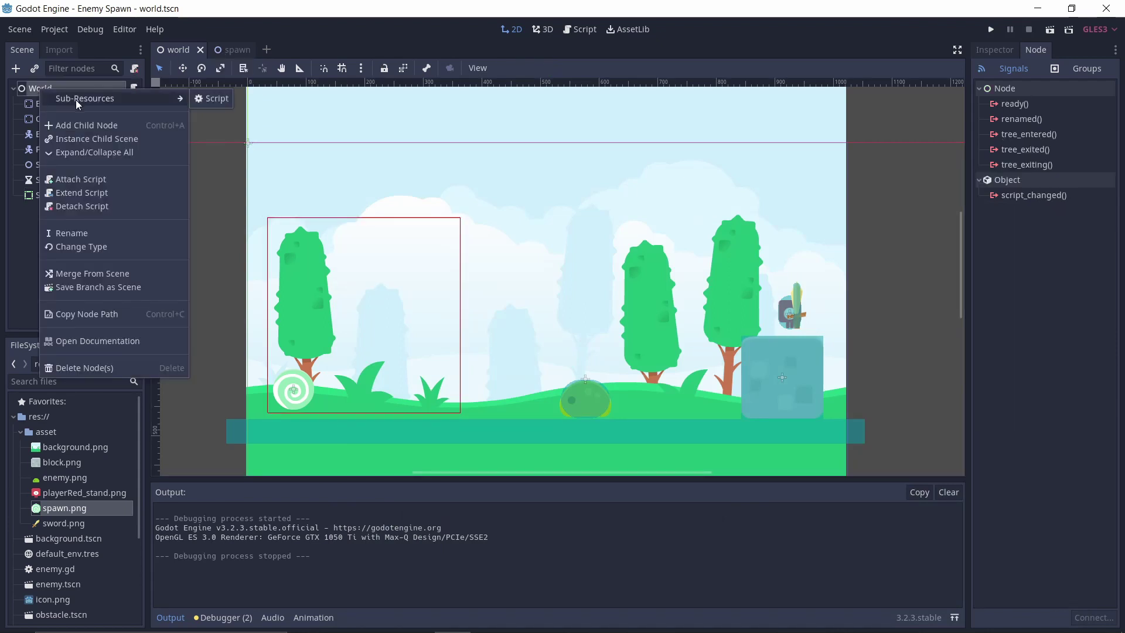
pyautogui.click(75, 121)
pyautogui.write('N')
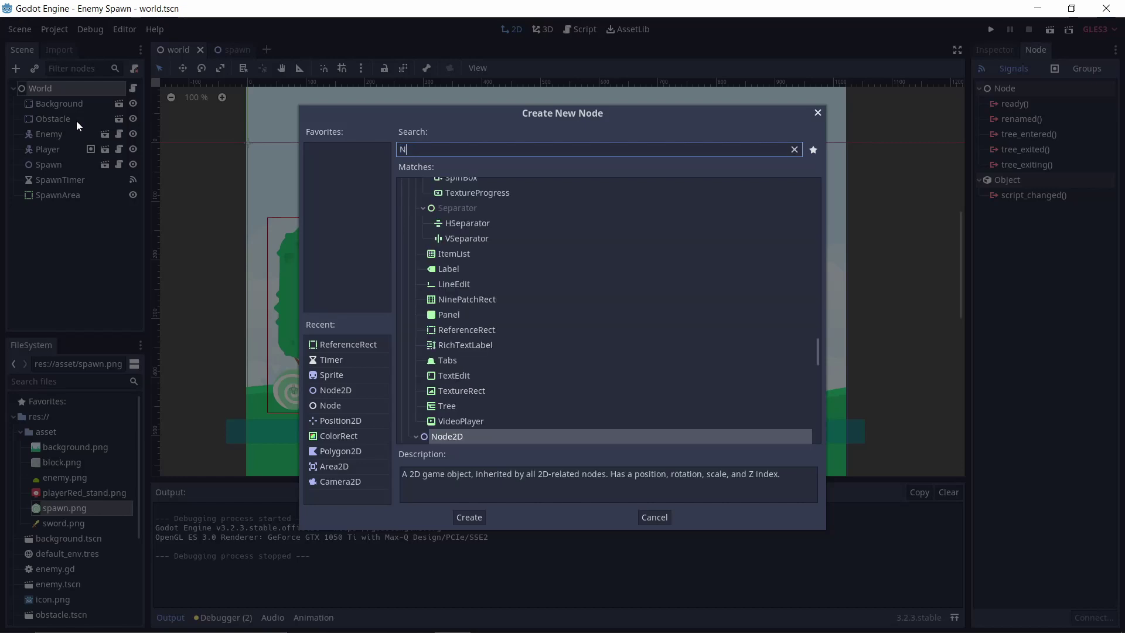
pyautogui.write('ode')
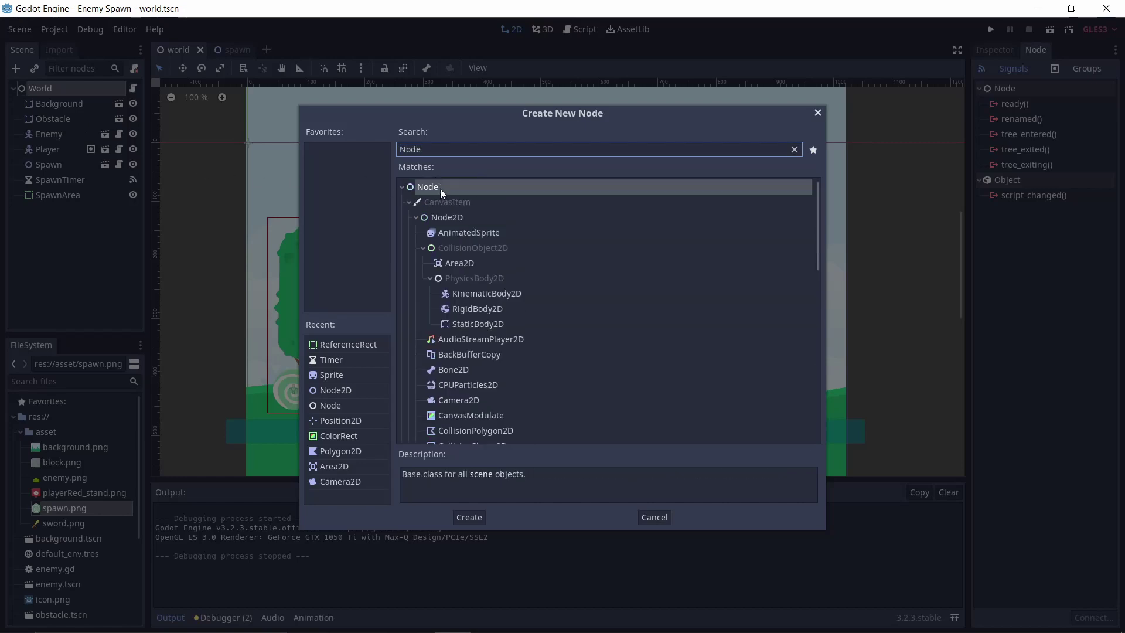
pyautogui.doubleClick(441, 187)
# Step: Add a Position2D under Node and place it beside the left tree
pyautogui.rightClick(90, 215)
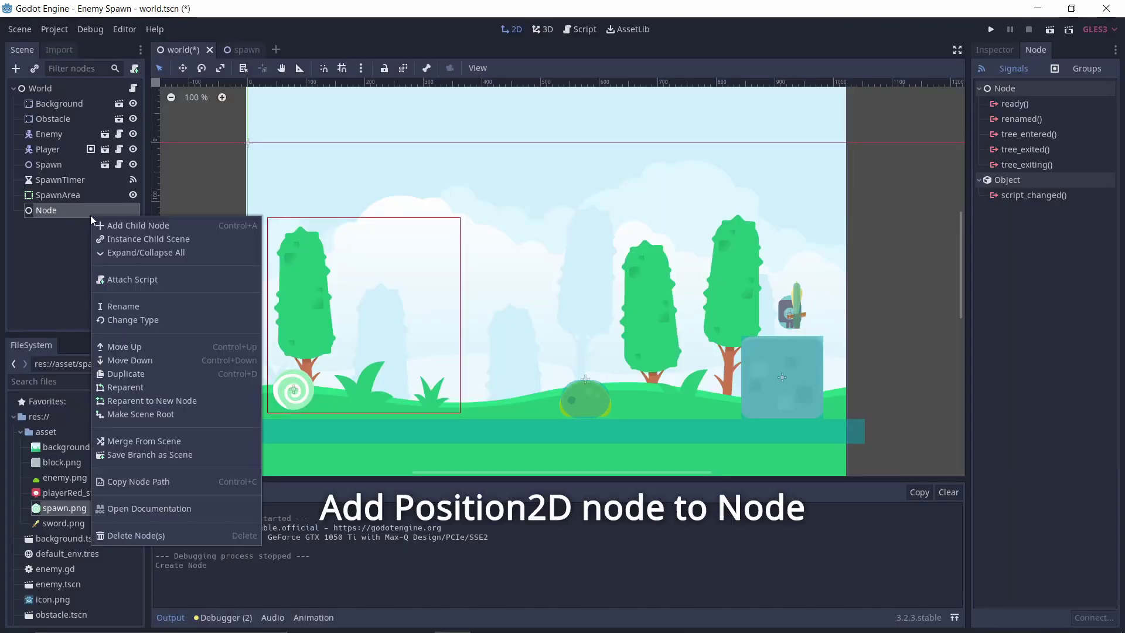
pyautogui.click(118, 224)
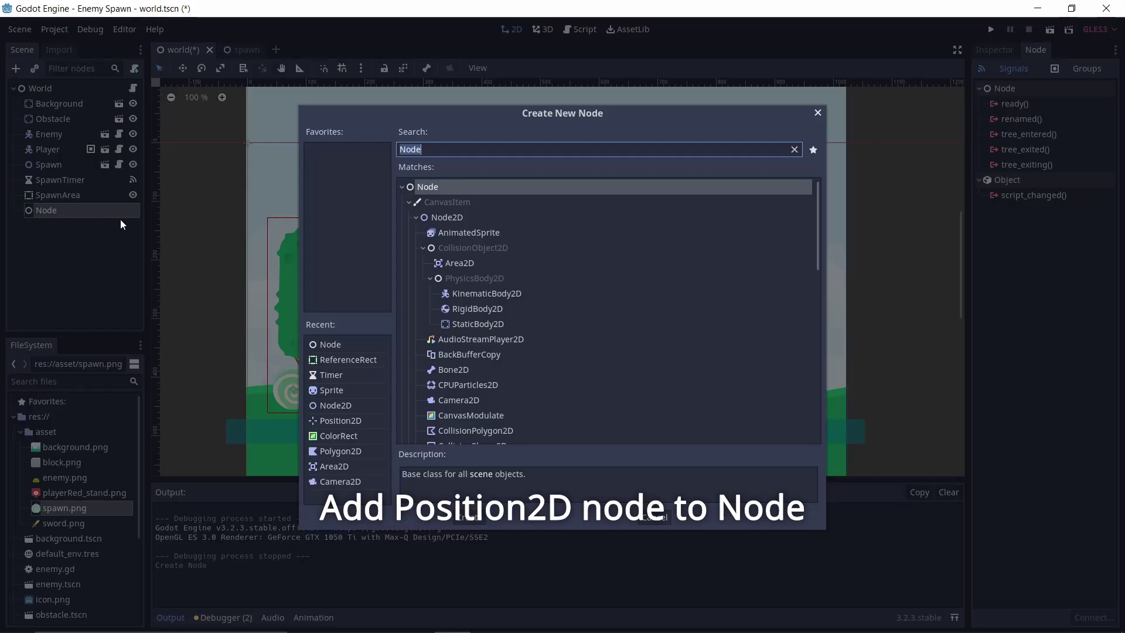
pyautogui.write('Posi')
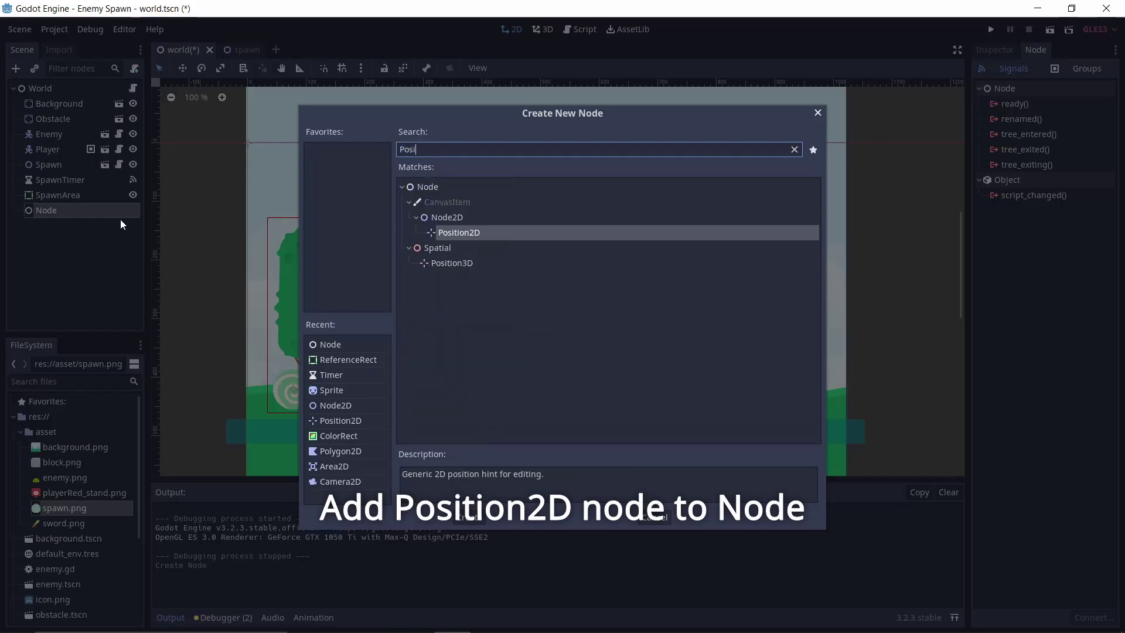
pyautogui.doubleClick(475, 232)
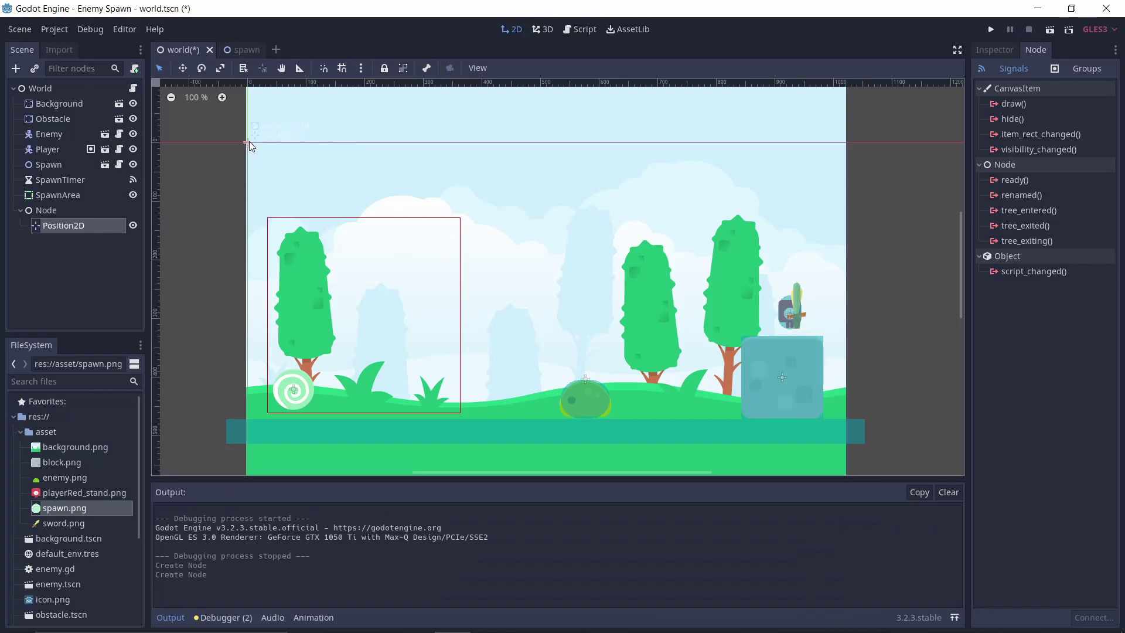
pyautogui.moveTo(248, 141); pyautogui.dragTo(333, 389)
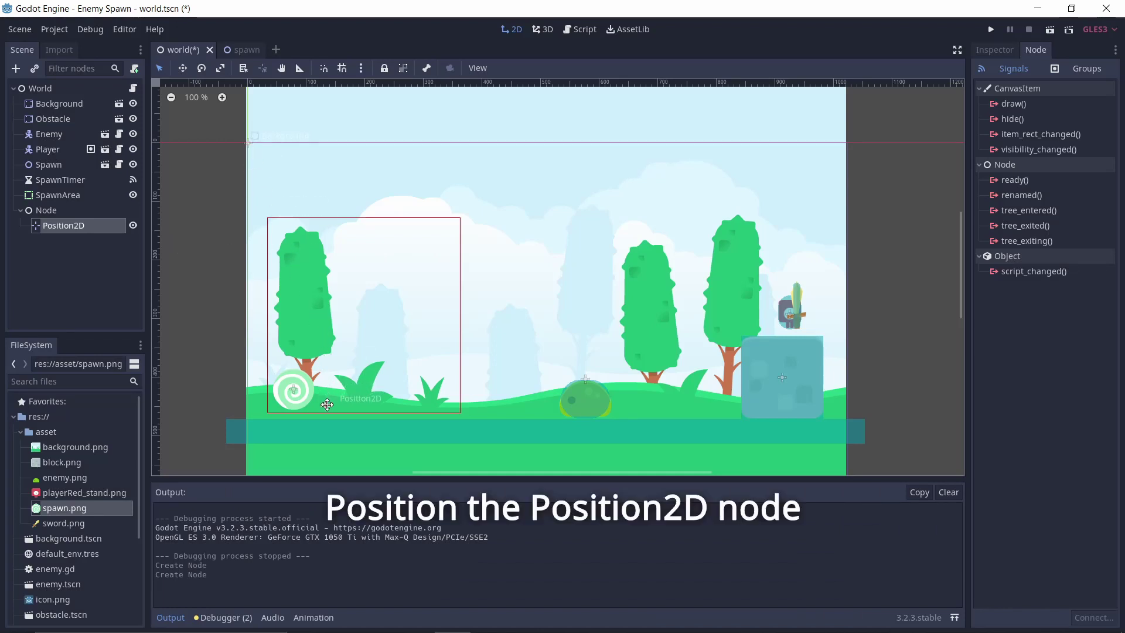
# Step: Nudge the first marker, then add Position2D2 on the ground near the right trees
pyautogui.moveTo(333, 389); pyautogui.dragTo(358, 392)
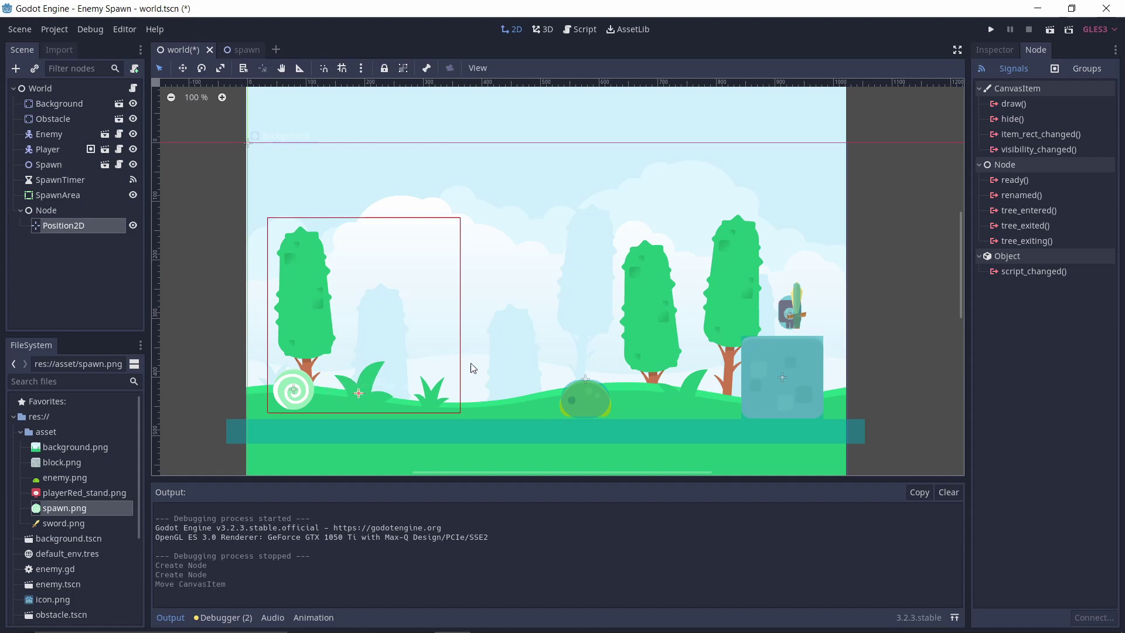
pyautogui.rightClick(52, 210)
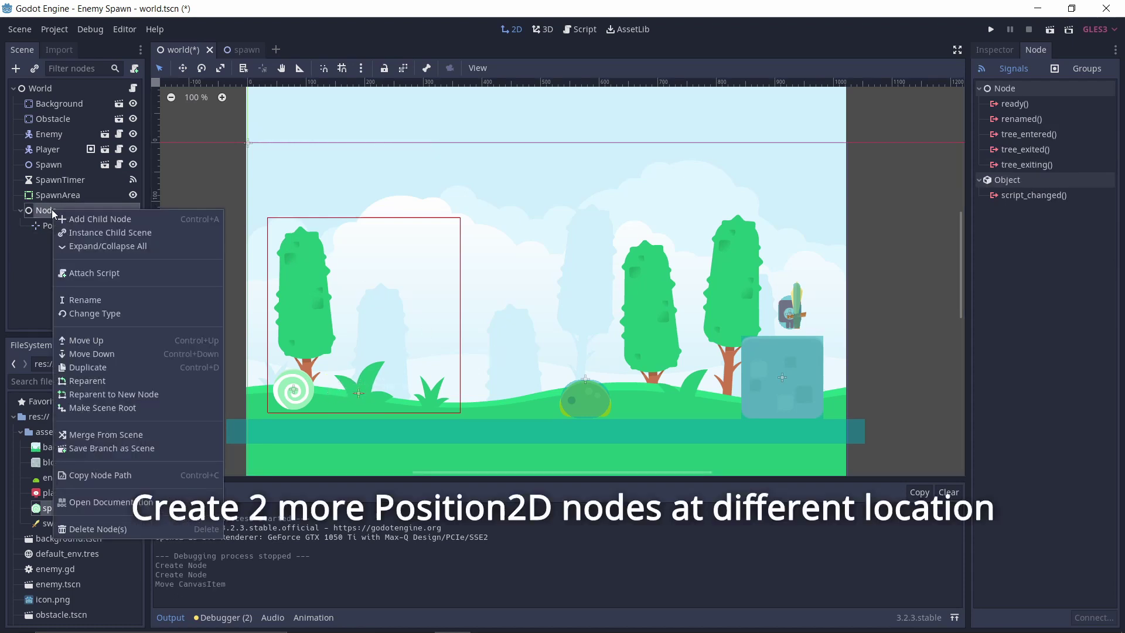
pyautogui.click(92, 220)
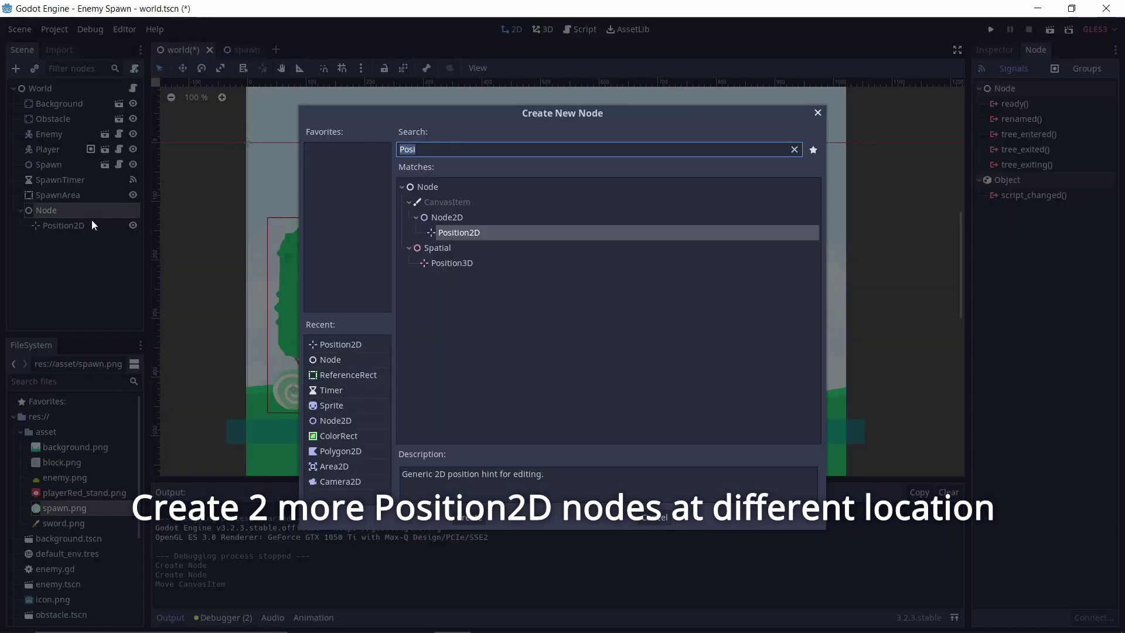
pyautogui.doubleClick(443, 237)
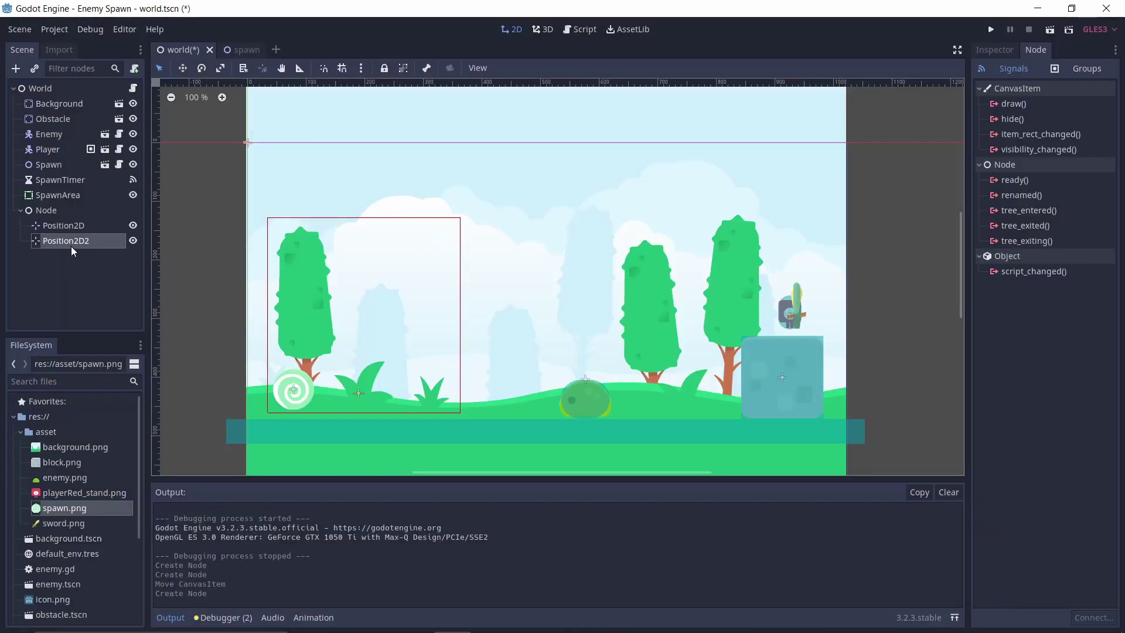
pyautogui.moveTo(249, 141); pyautogui.dragTo(681, 399)
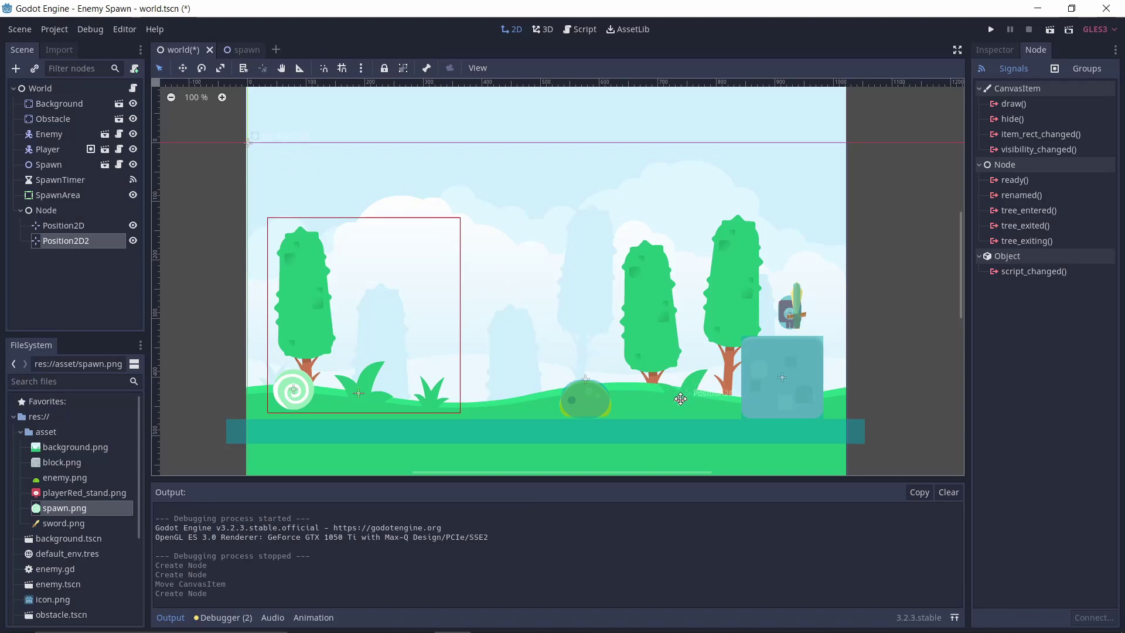
pyautogui.moveTo(680, 399); pyautogui.dragTo(680, 396)
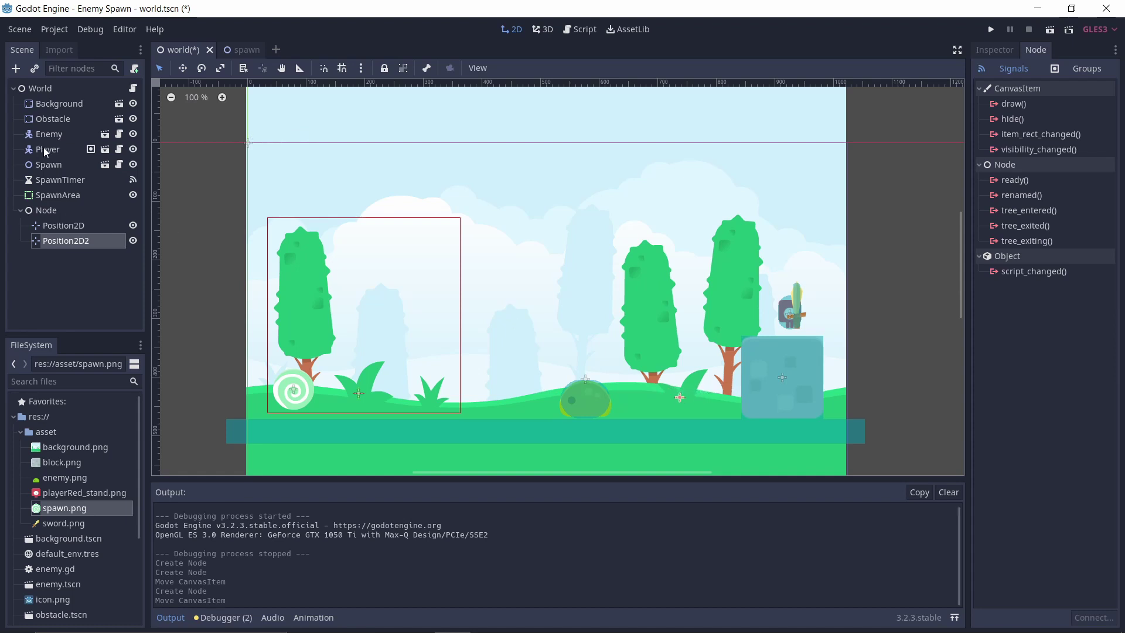
# Step: Add Position2D3 under Node and place it in the sky mid-scene
pyautogui.rightClick(47, 211)
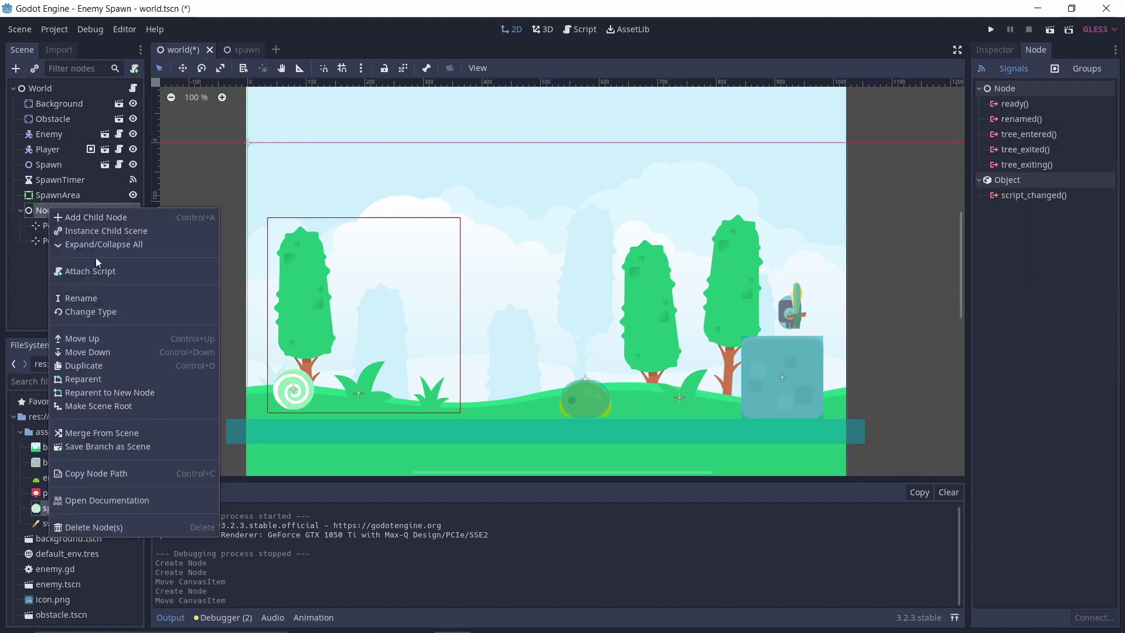
pyautogui.click(101, 220)
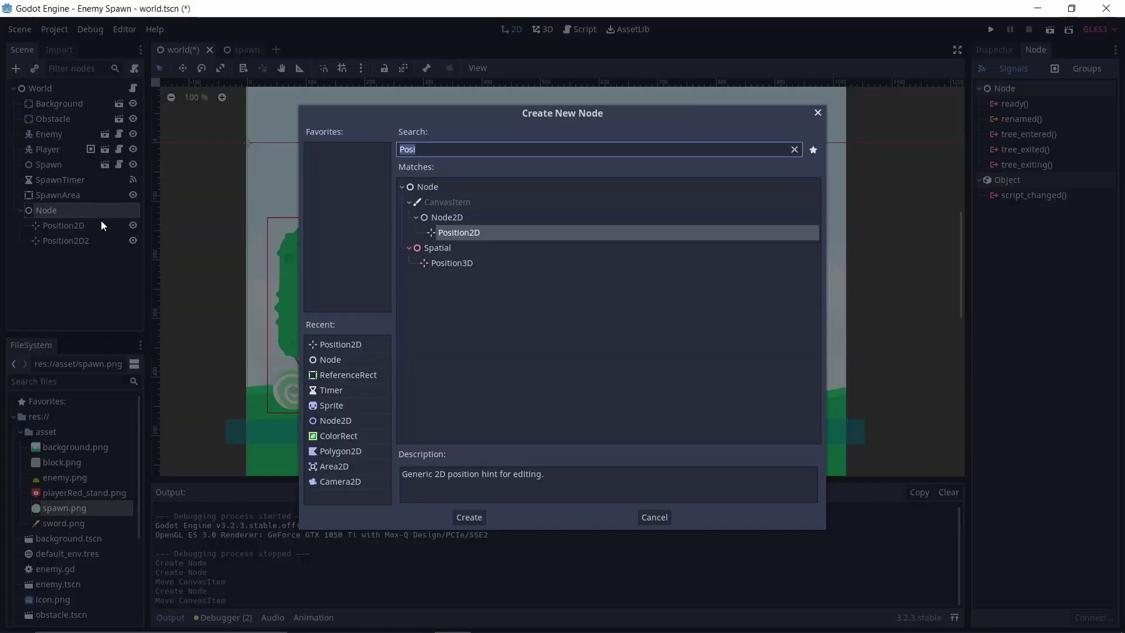
pyautogui.doubleClick(482, 232)
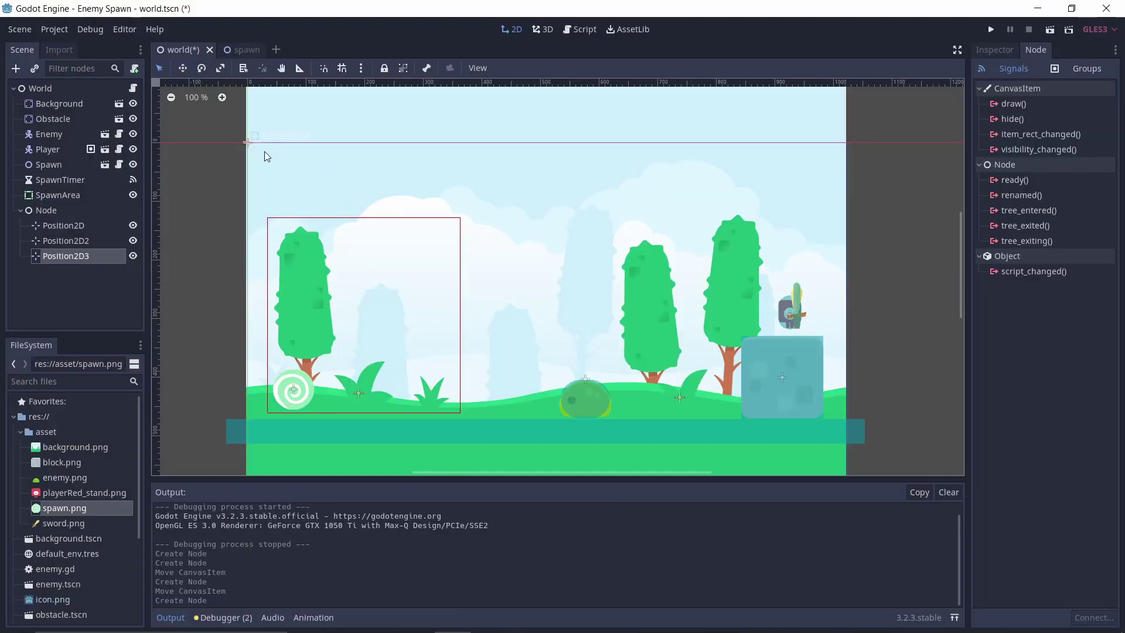
pyautogui.moveTo(248, 142); pyautogui.dragTo(509, 269)
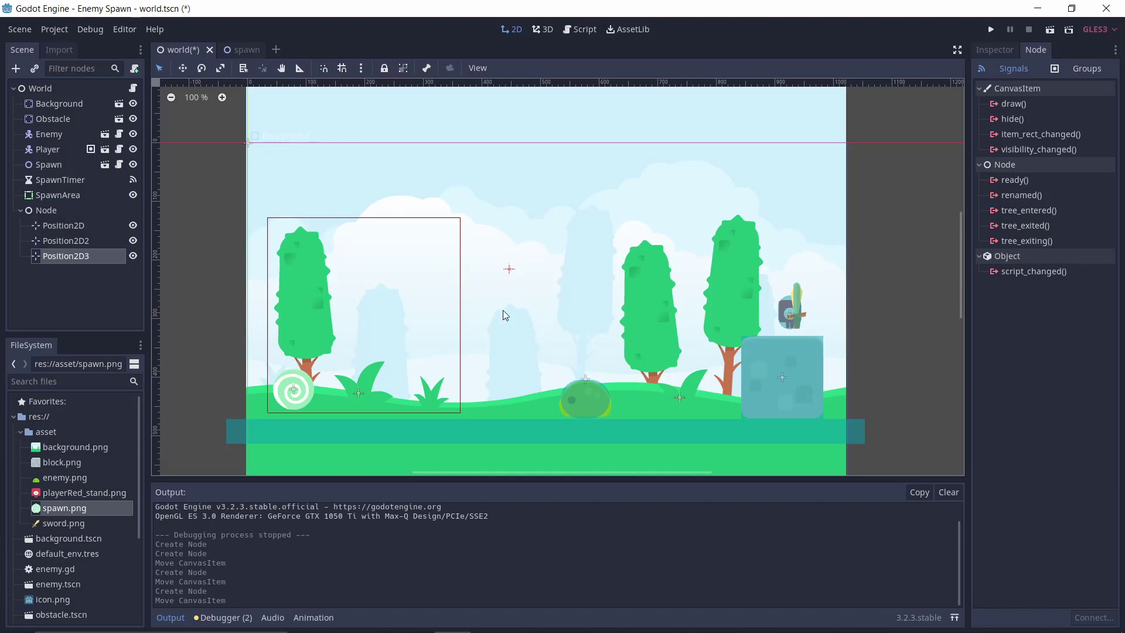
# Step: Rename the plain Node to SpawnPosition
pyautogui.doubleClick(54, 210)
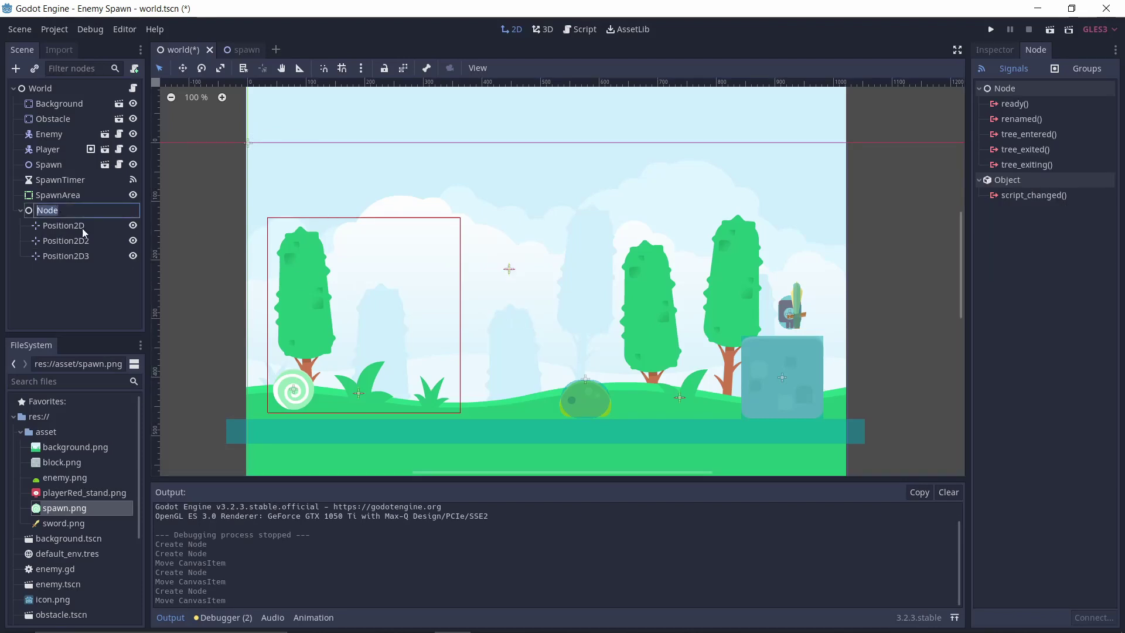
pyautogui.write('Sp')
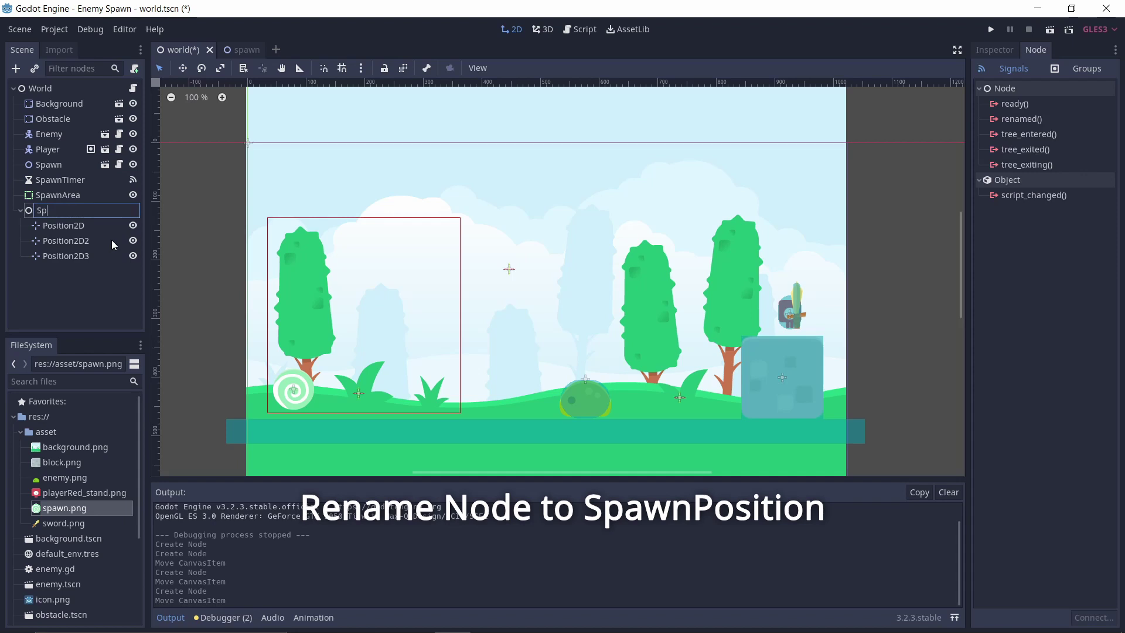
pyautogui.write('awnP')
pyautogui.write('osition')
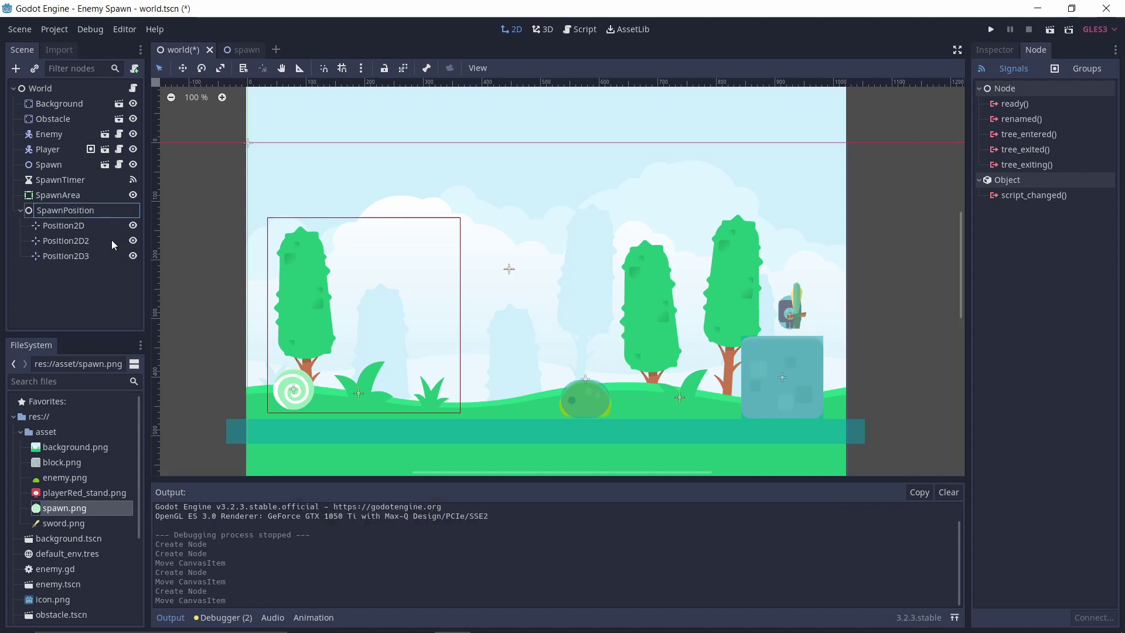
pyautogui.press('Return')
# Step: Add Position2D, Position2D2 and Position2D3 to the "spawn" group
pyautogui.click(97, 224)
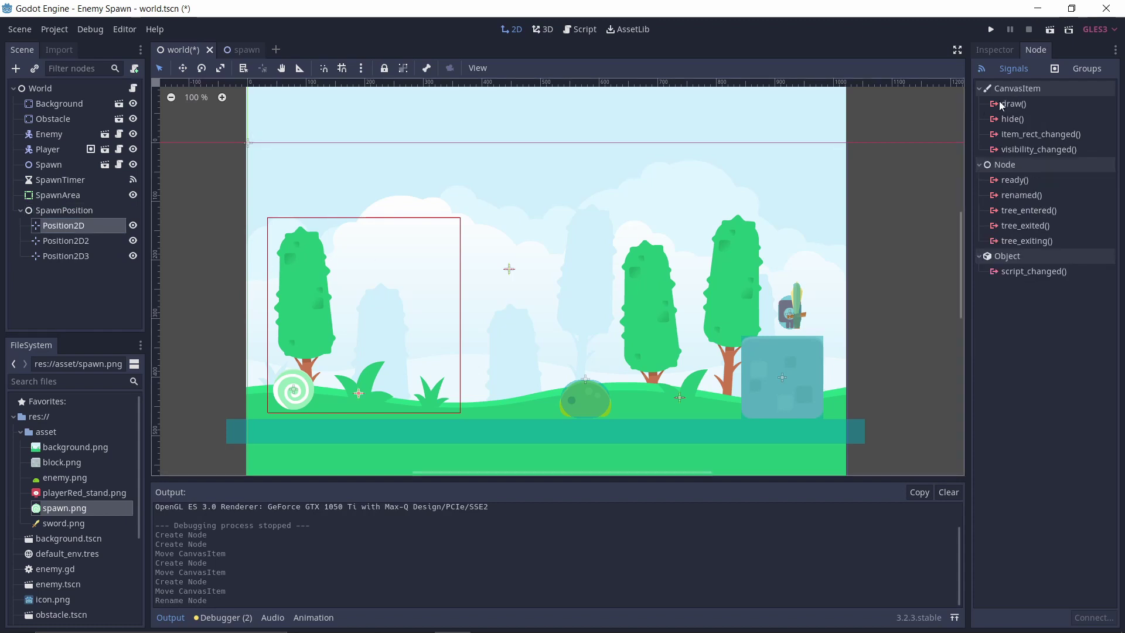
pyautogui.click(1077, 69)
pyautogui.click(1045, 104)
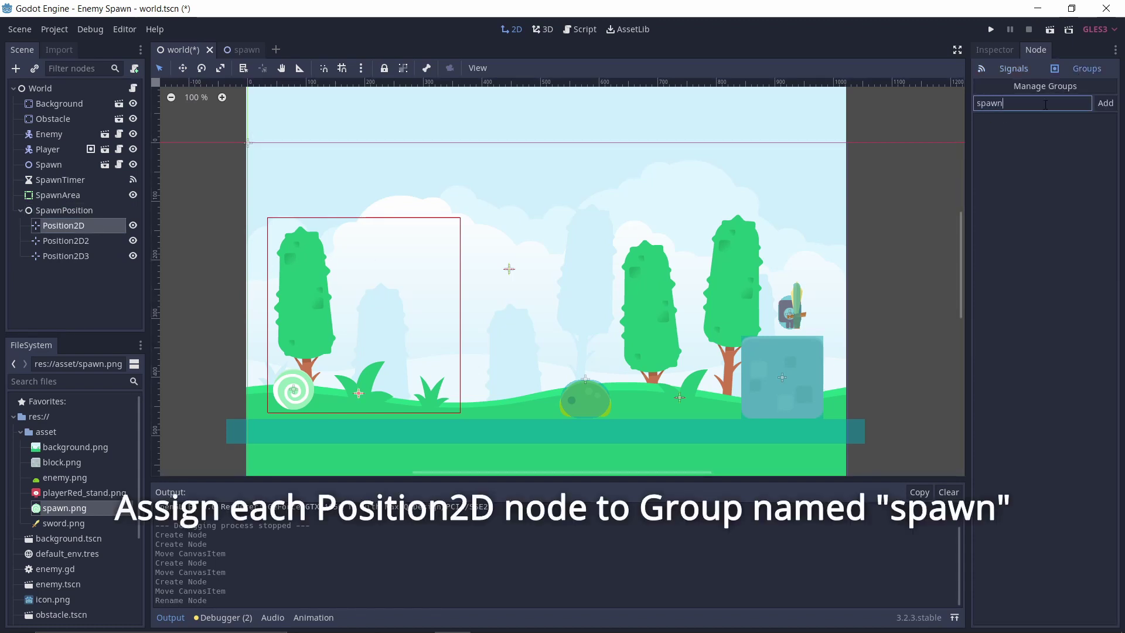
pyautogui.press('Return')
pyautogui.click(93, 241)
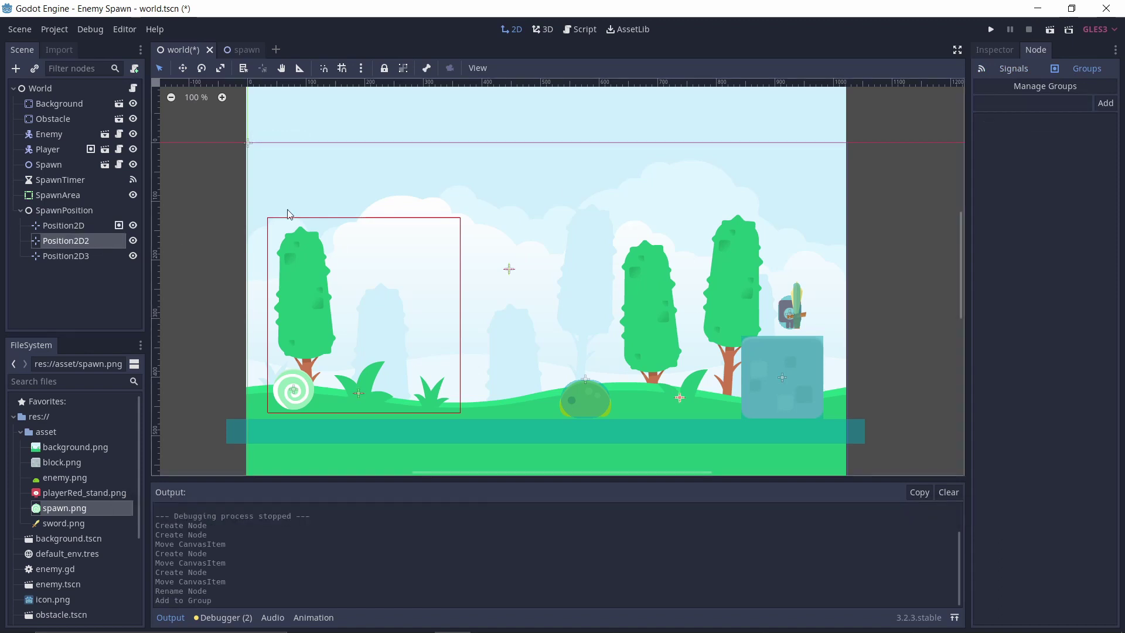
pyautogui.click(1026, 104)
pyautogui.write('spawn')
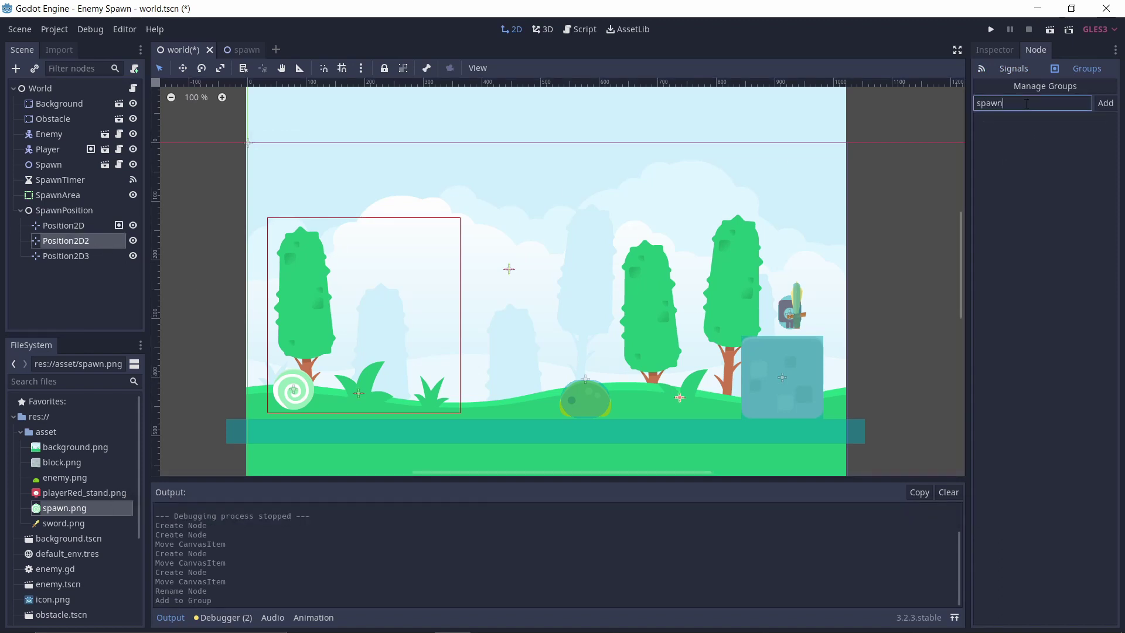
pyautogui.press('Return')
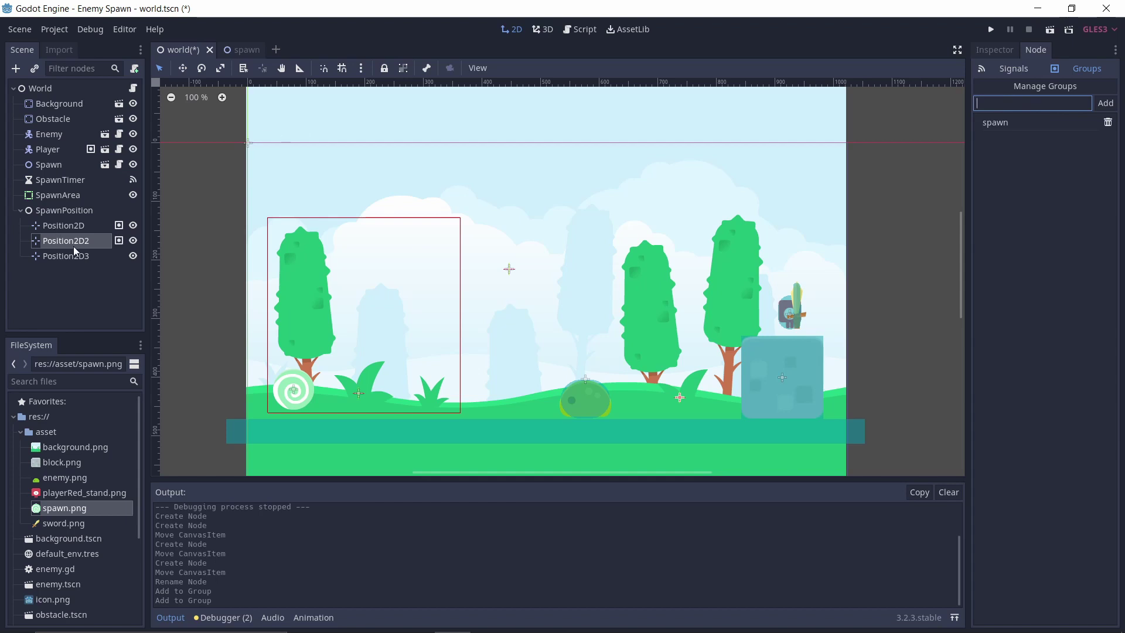
pyautogui.click(73, 256)
pyautogui.click(1018, 104)
pyautogui.write('spawn')
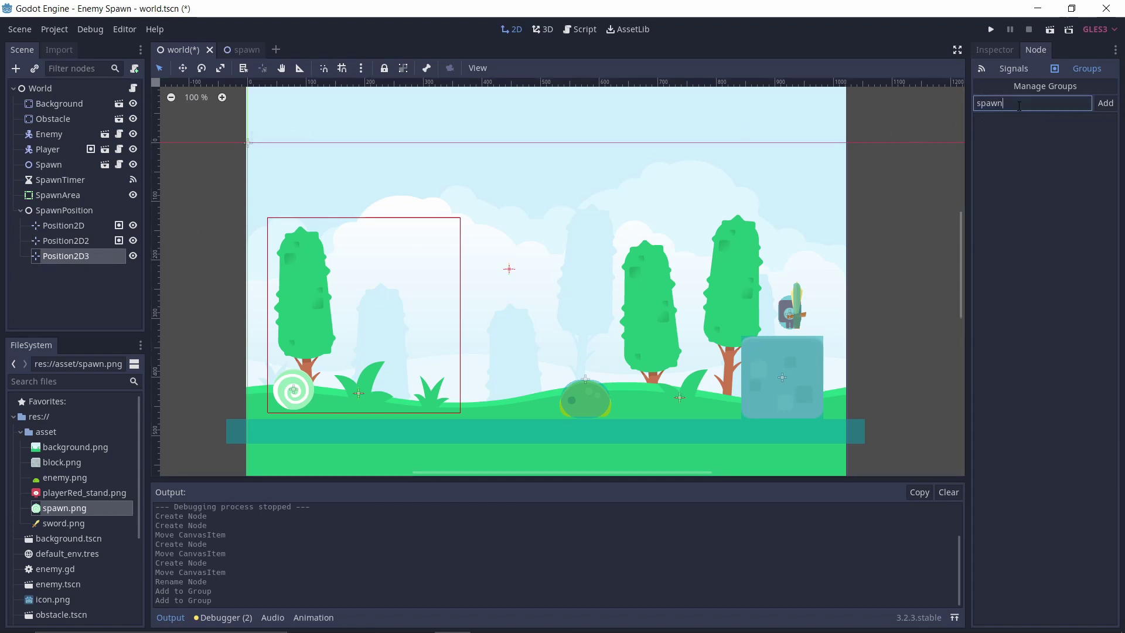
pyautogui.press('Return')
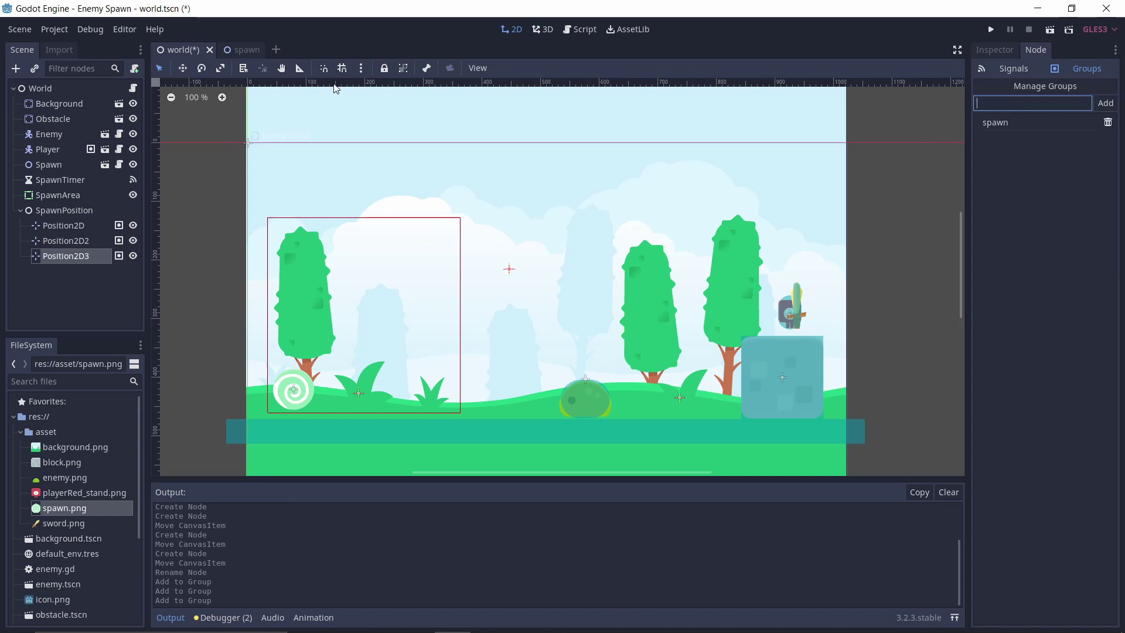
# Step: In world.gd, comment out the old random-area spawn lines 23–25
pyautogui.click(590, 30)
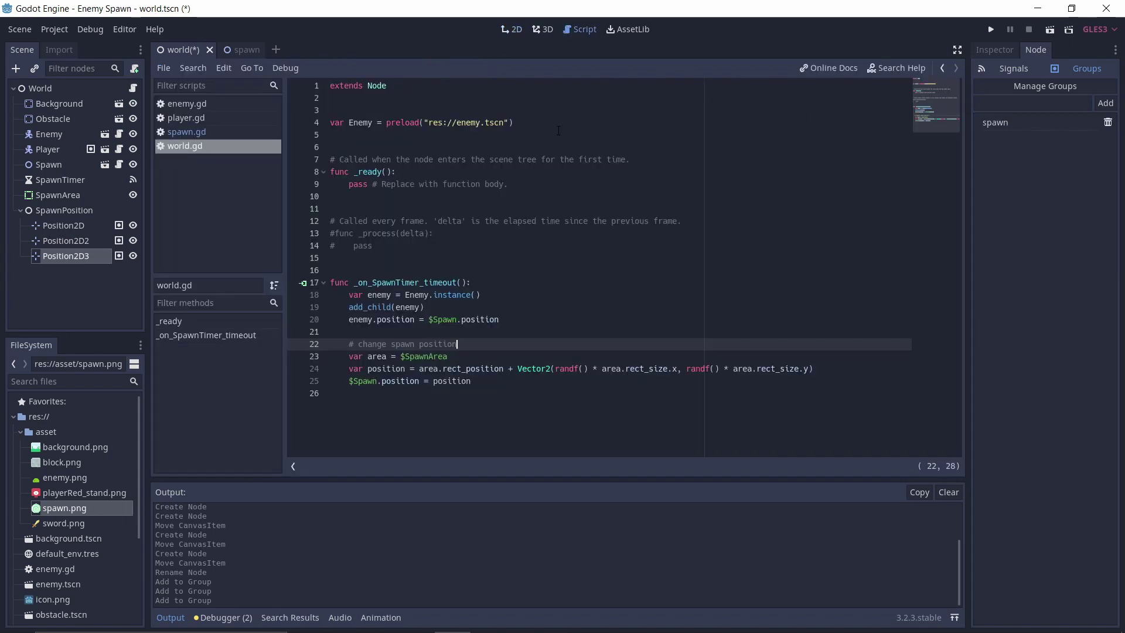
pyautogui.moveTo(484, 382); pyautogui.dragTo(252, 360)
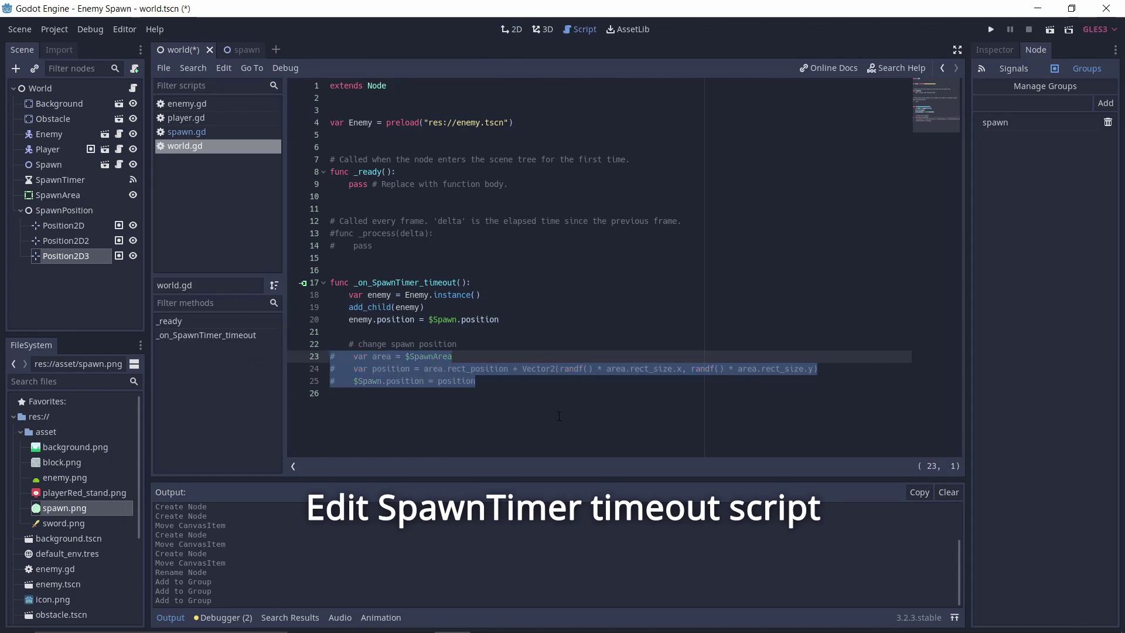
pyautogui.hotkey('ctrl', 'k')
pyautogui.click(526, 389)
# Step: Add the line var nodes = get_tree().get_nodes_in_group("spawn") below them
pyautogui.press('Return')
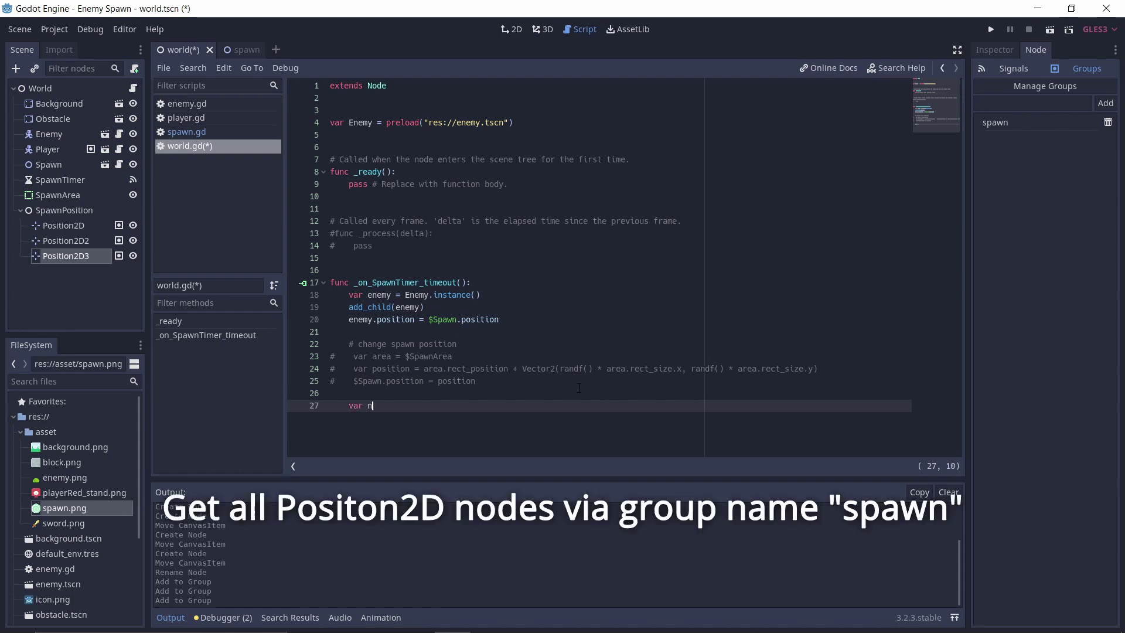
pyautogui.write('r nodes = ')
pyautogui.write('get_tr')
pyautogui.press('Return')
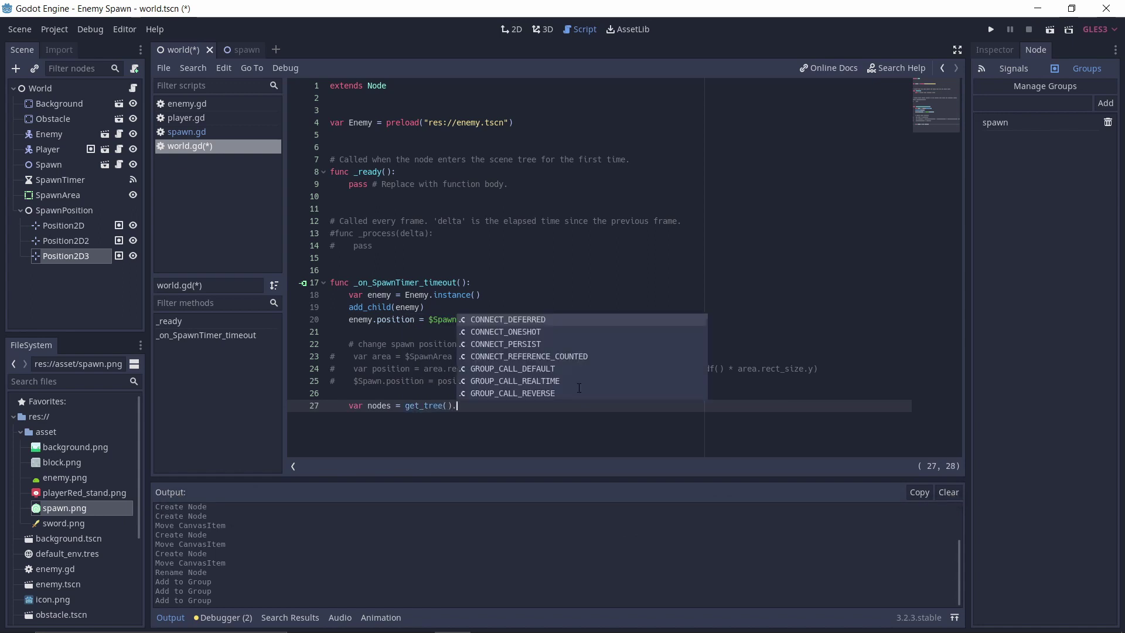
pyautogui.write('get_')
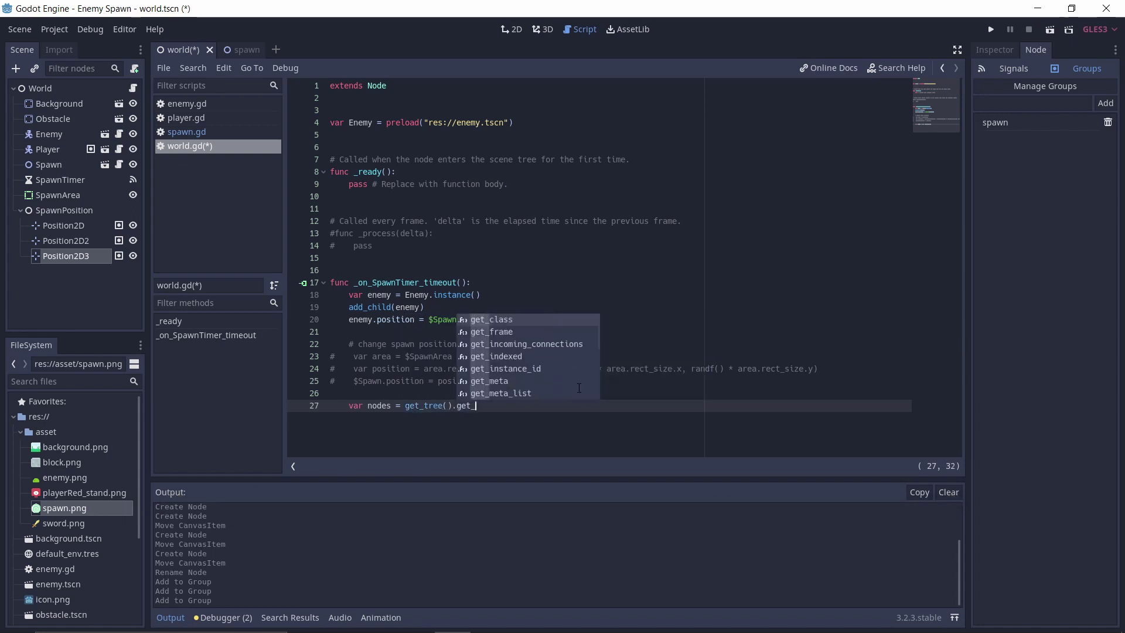
pyautogui.write('nodes')
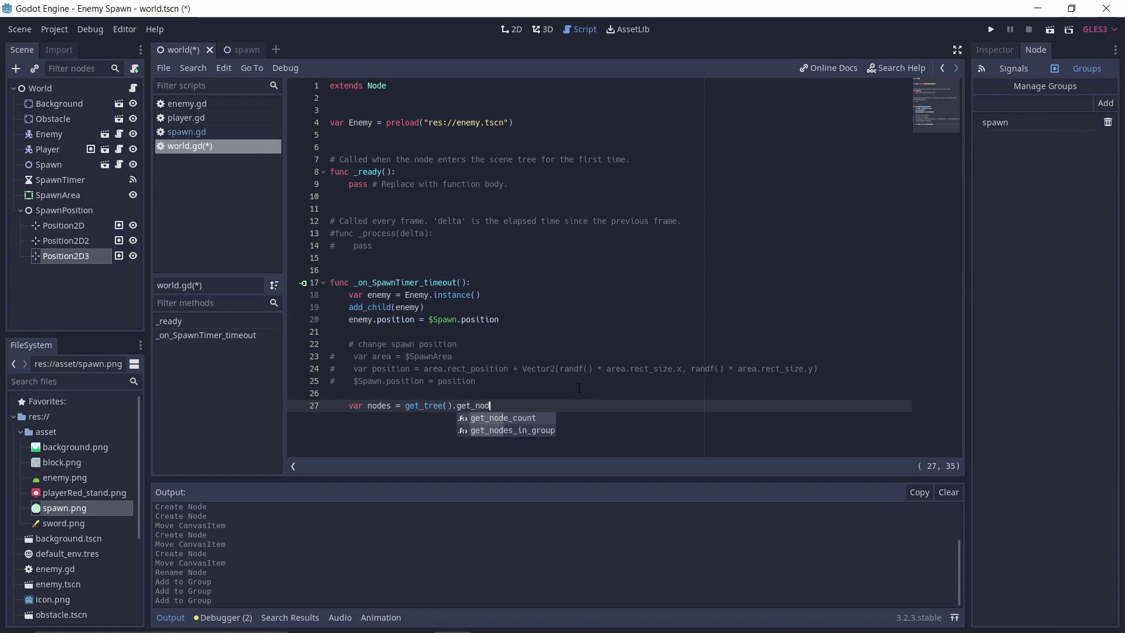
pyautogui.press('Down')
pyautogui.press('Return')
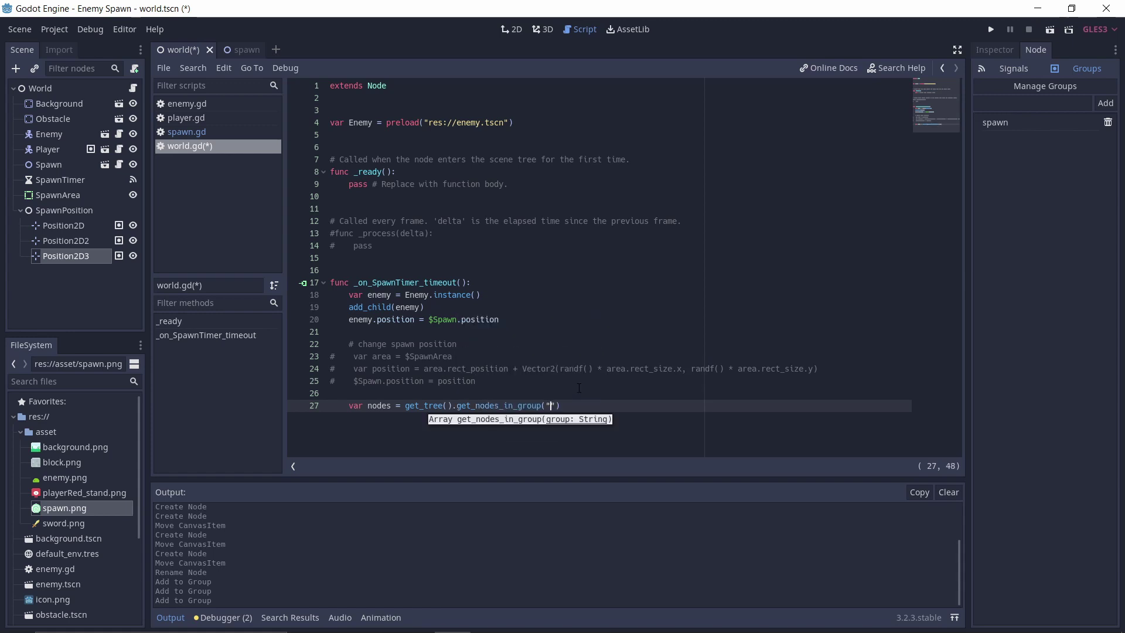
pyautogui.write('spawn')
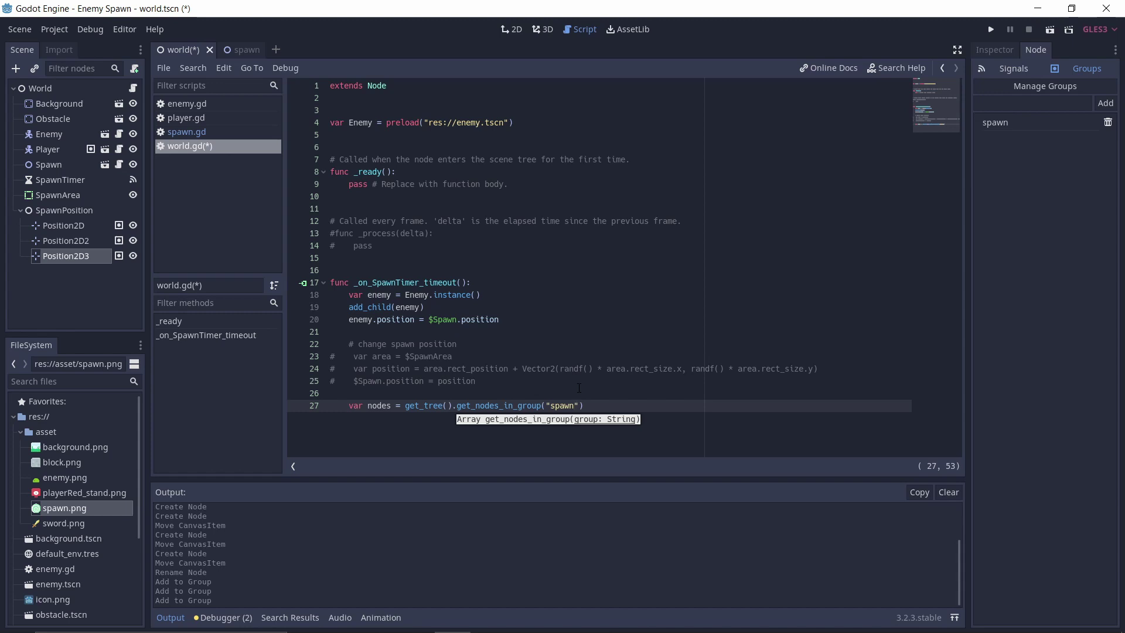
pyautogui.press('Return')
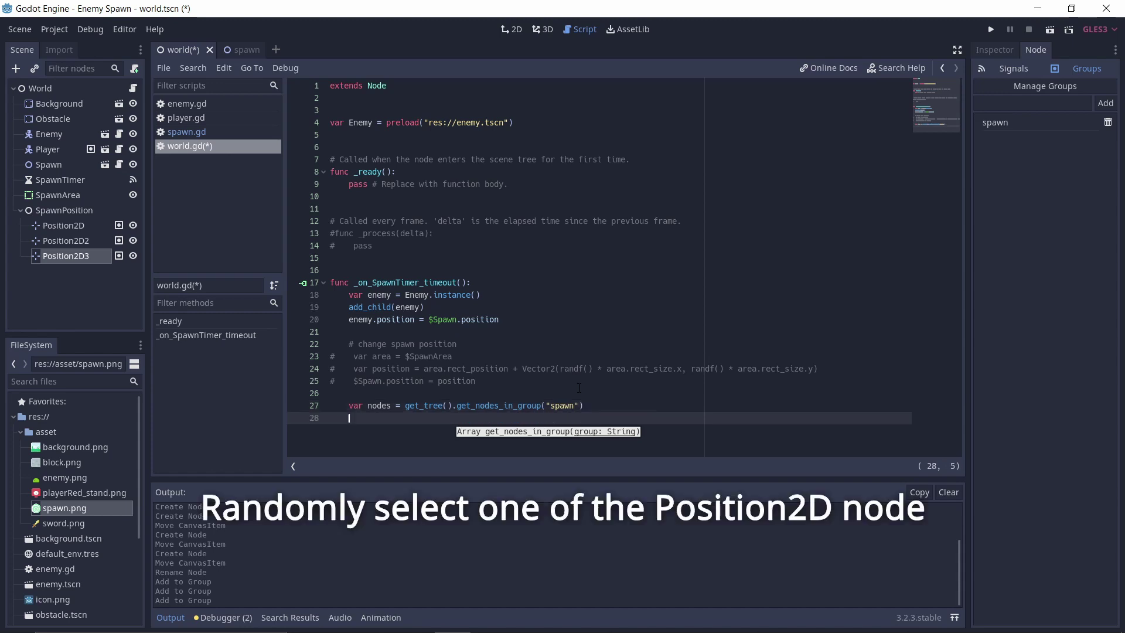
# Step: Add var node = nodes[randi() % nodes.size()], var position = node.position, and $Spawn.position = position
pyautogui.write('var ')
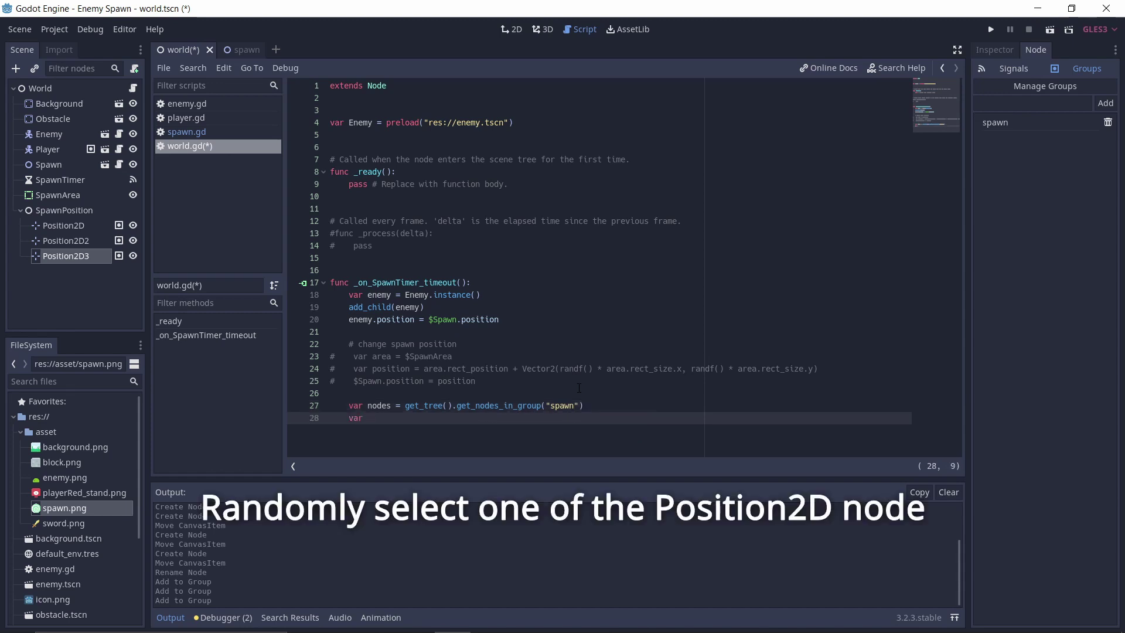
pyautogui.write('node = ')
pyautogui.write('nodes')
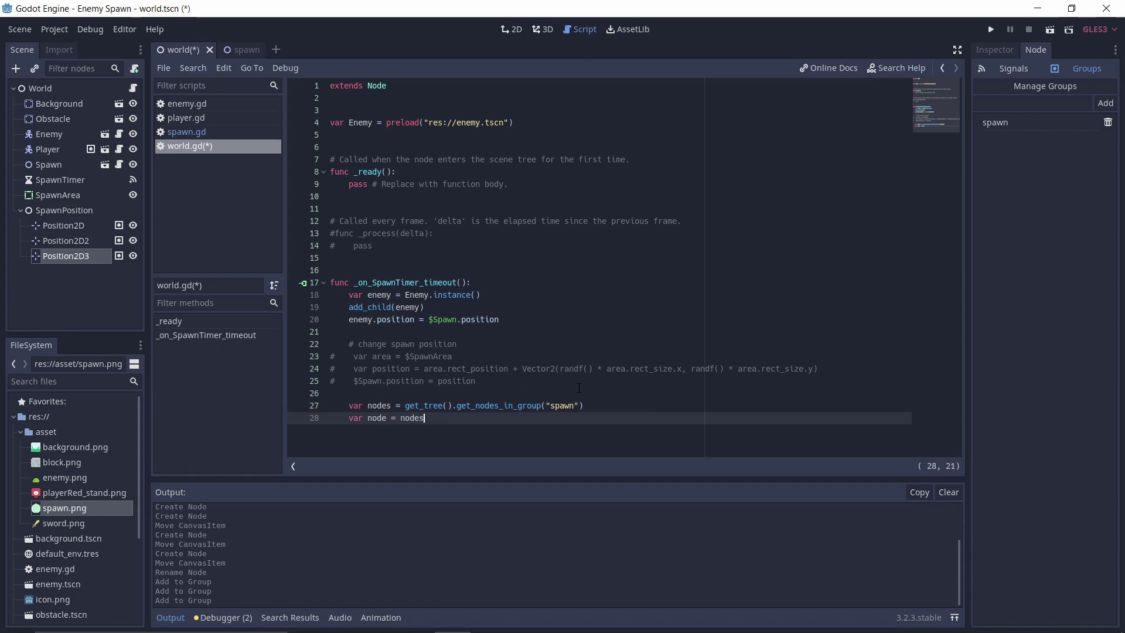
pyautogui.write('[ran')
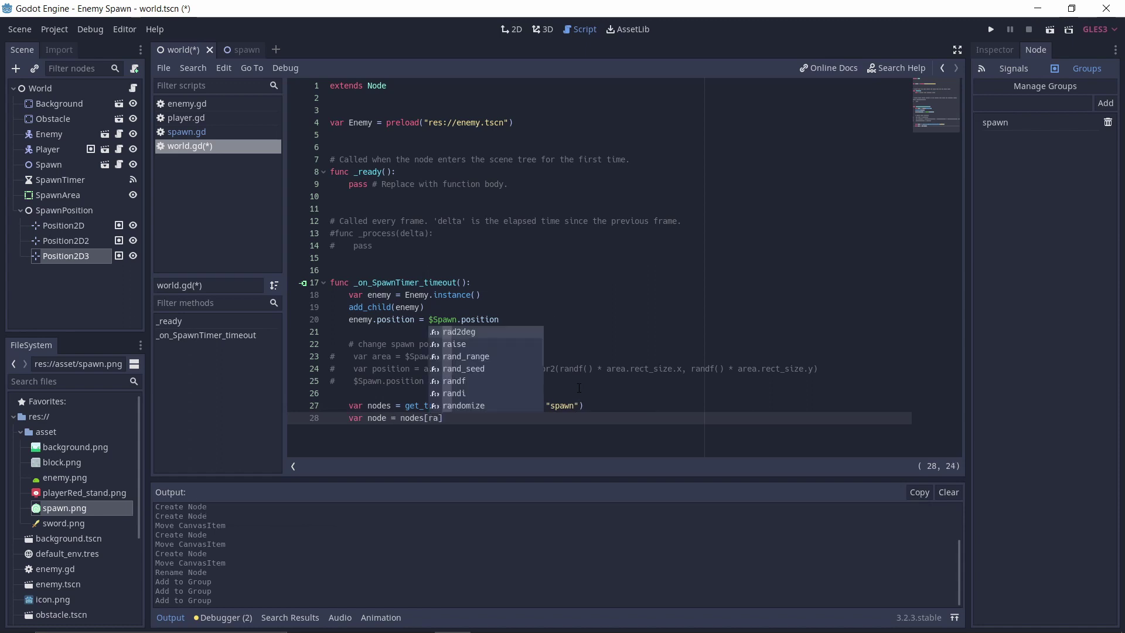
pyautogui.write('di()')
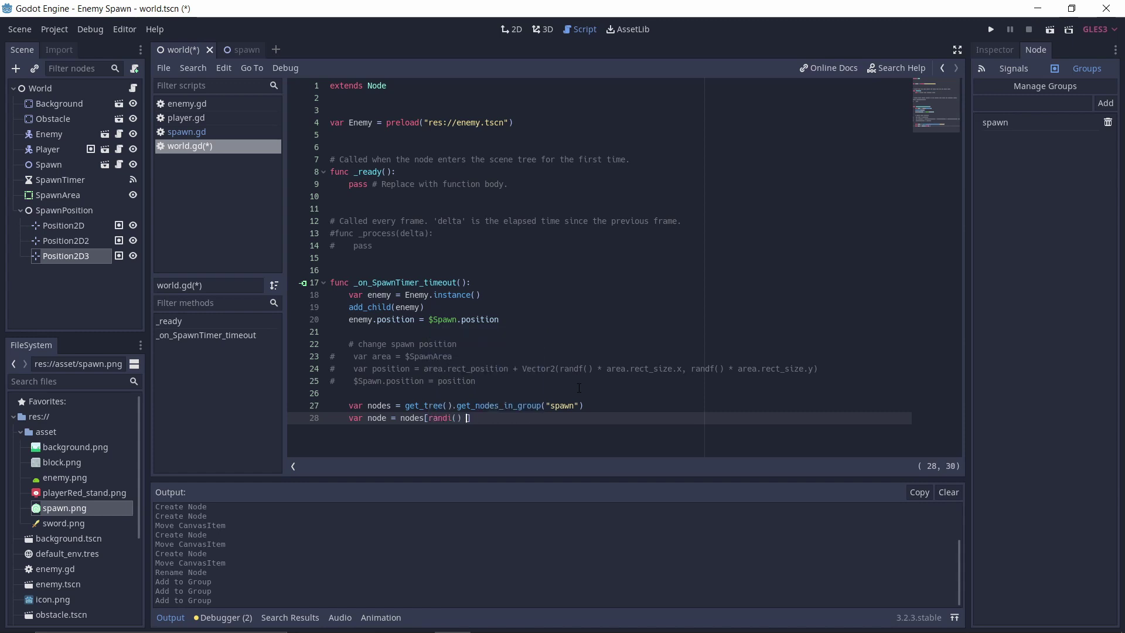
pyautogui.write(' % nodes.s')
pyautogui.write('i')
pyautogui.press('Return')
pyautogui.press('Return')
pyautogui.press('Return')
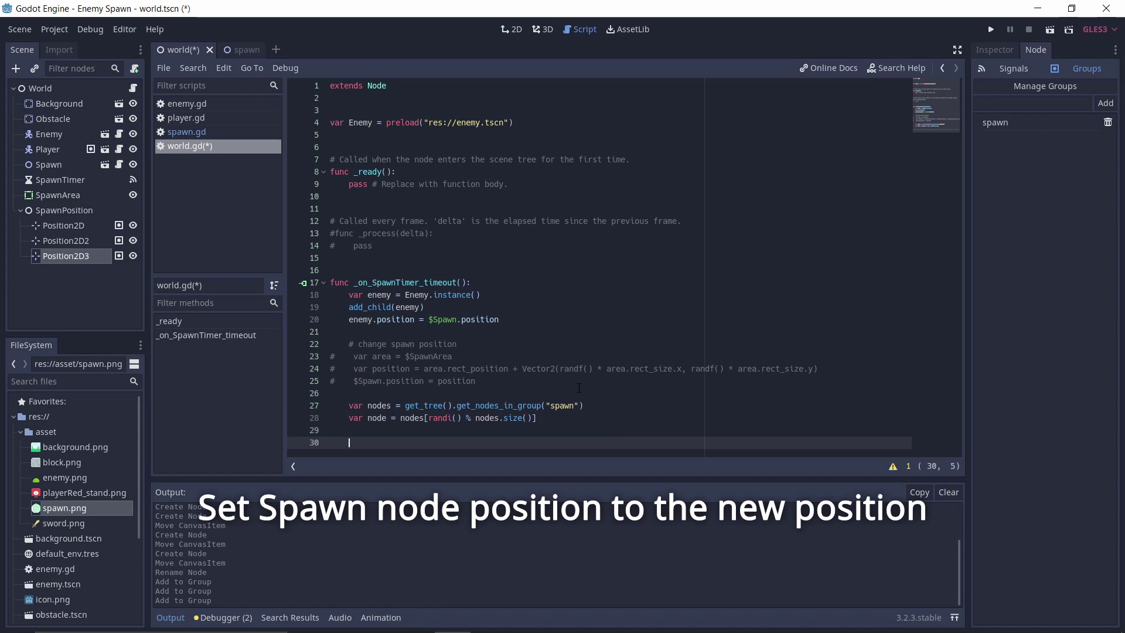
pyautogui.write('var p')
pyautogui.write('osition')
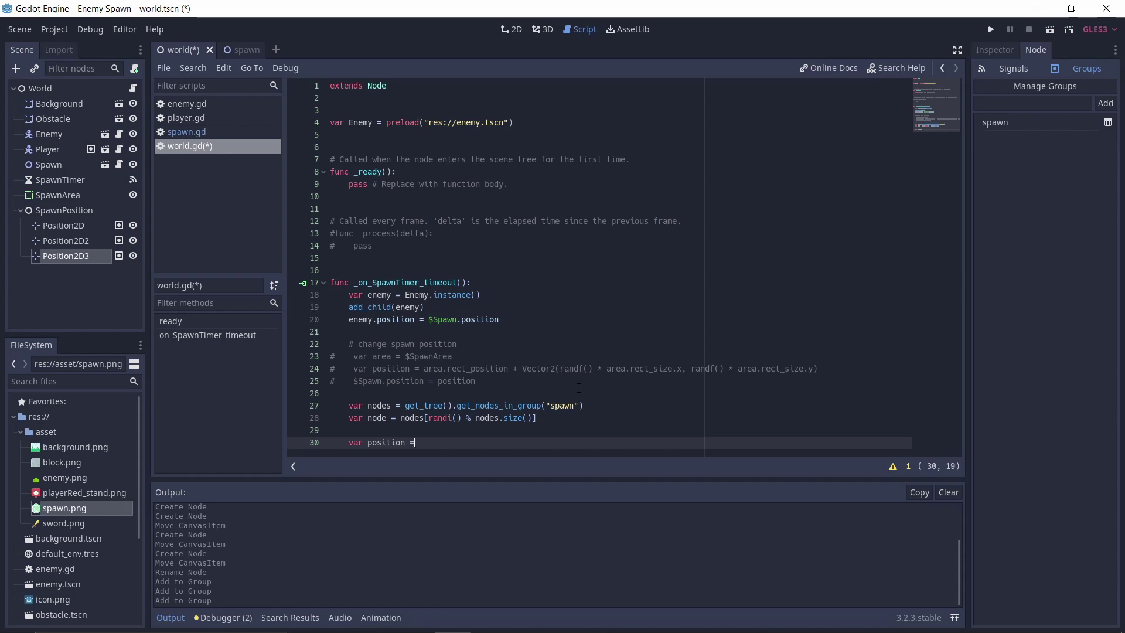
pyautogui.write(' = node.pos')
pyautogui.write('ition')
pyautogui.press('Return')
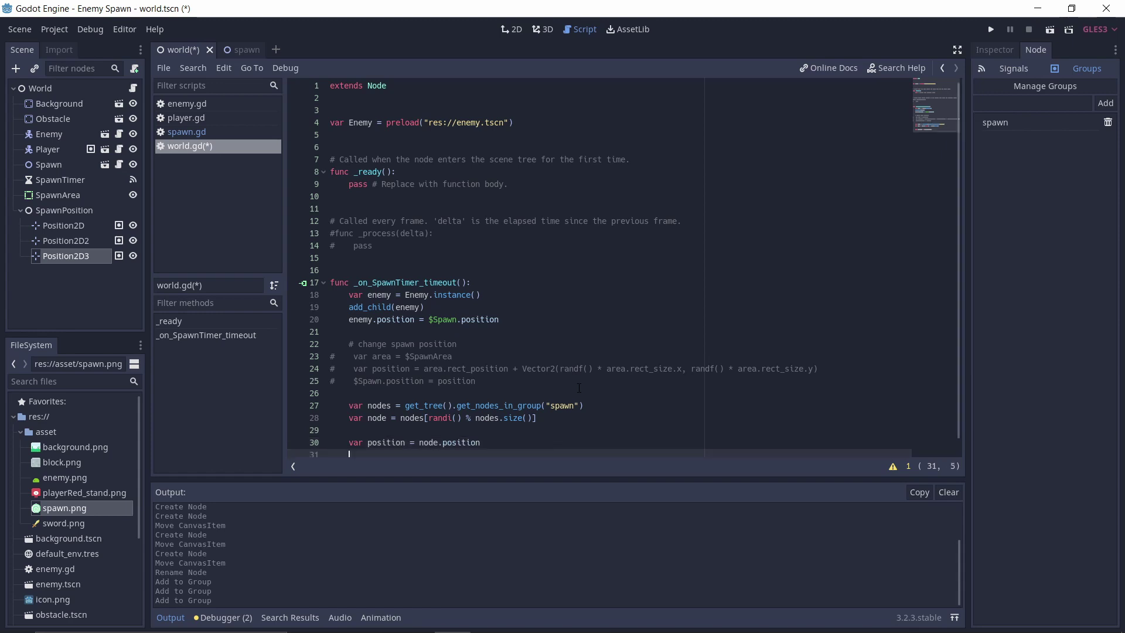
pyautogui.write('$Sp')
pyautogui.press('Return')
pyautogui.write('position')
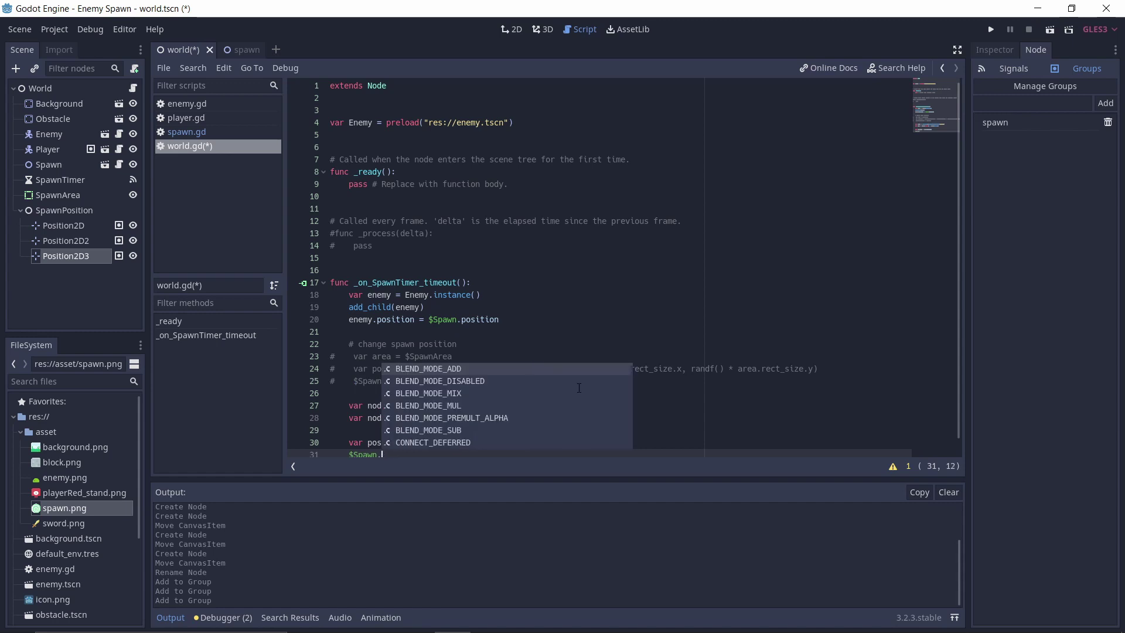
pyautogui.write(' = ')
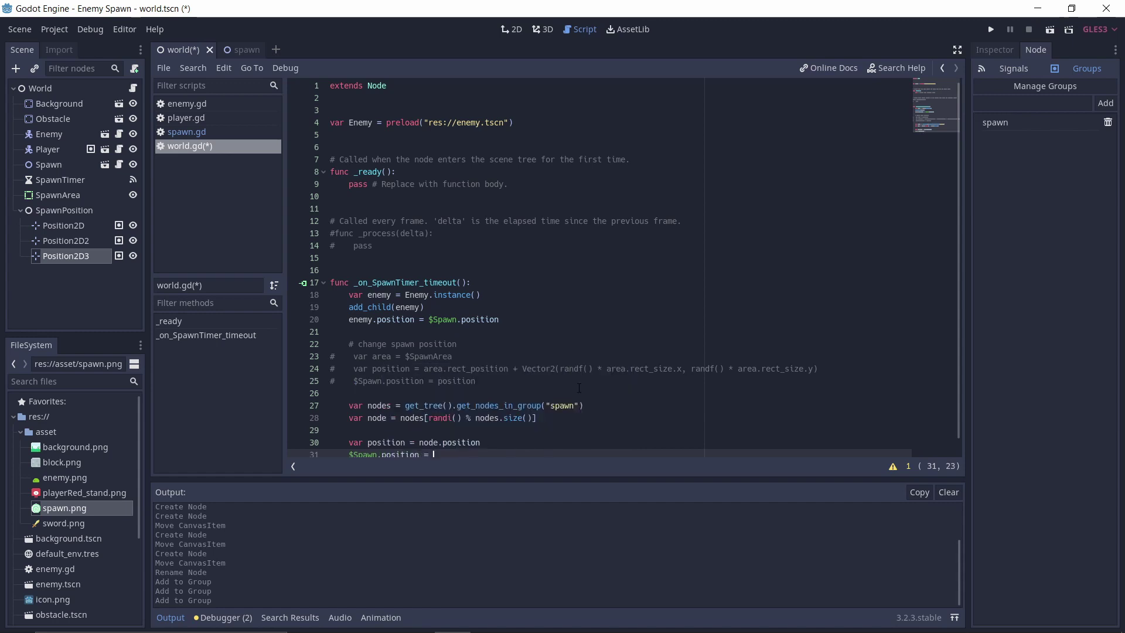
pyautogui.write('positi')
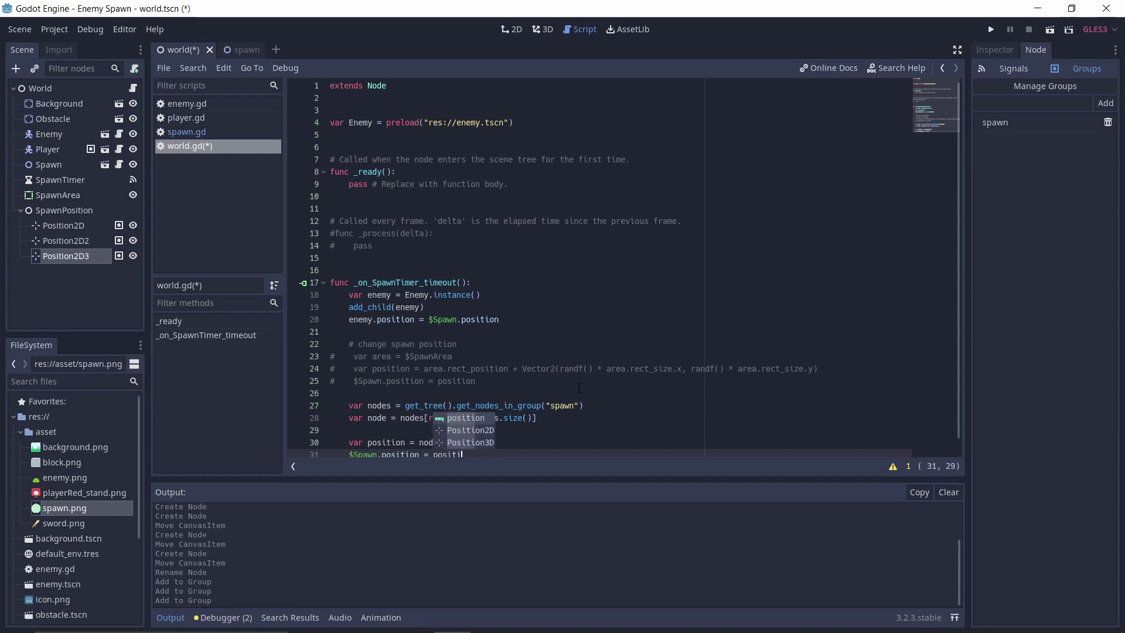
pyautogui.write('on')
pyautogui.scroll(-1, 612, 398)
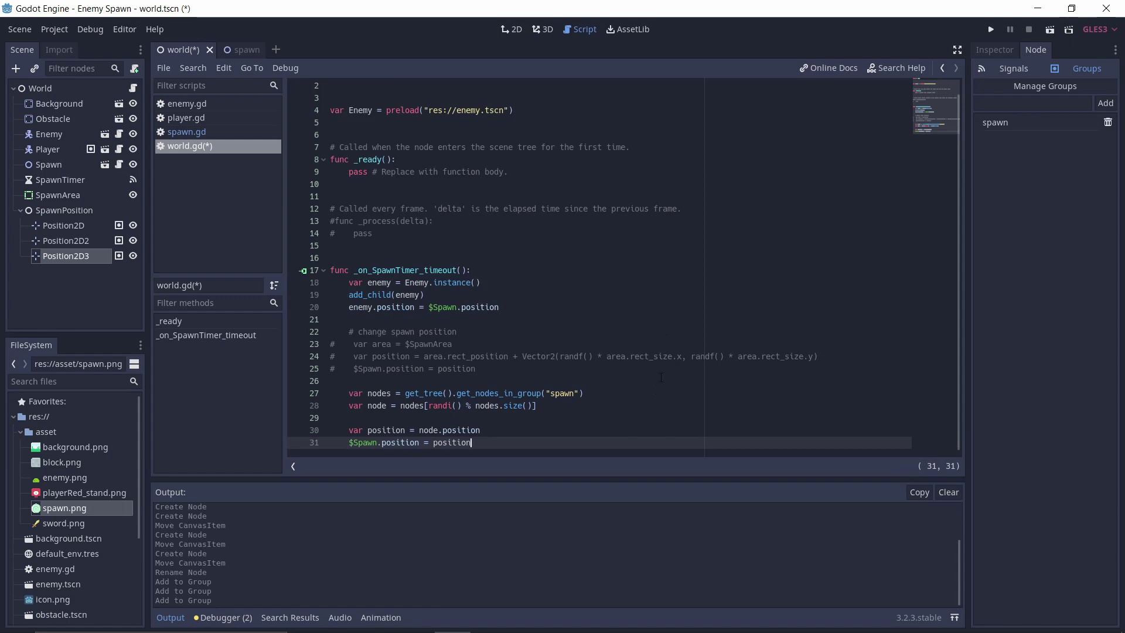
# Step: Save and run the game to watch enemies spawn, then return to the editor
pyautogui.click(991, 32)
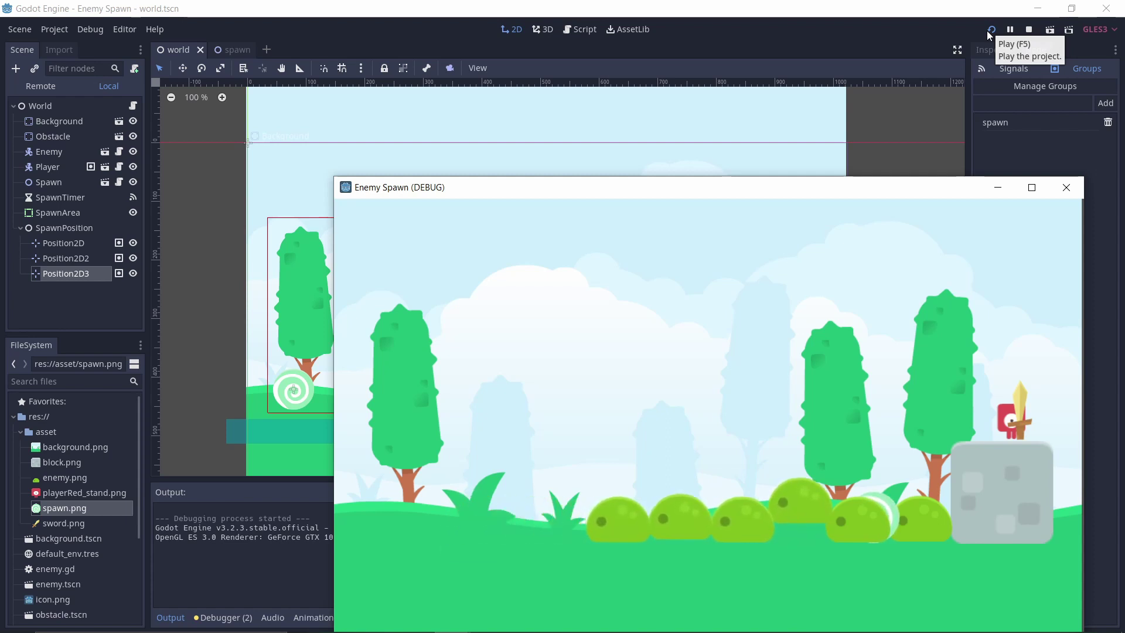
pyautogui.click(845, 98)
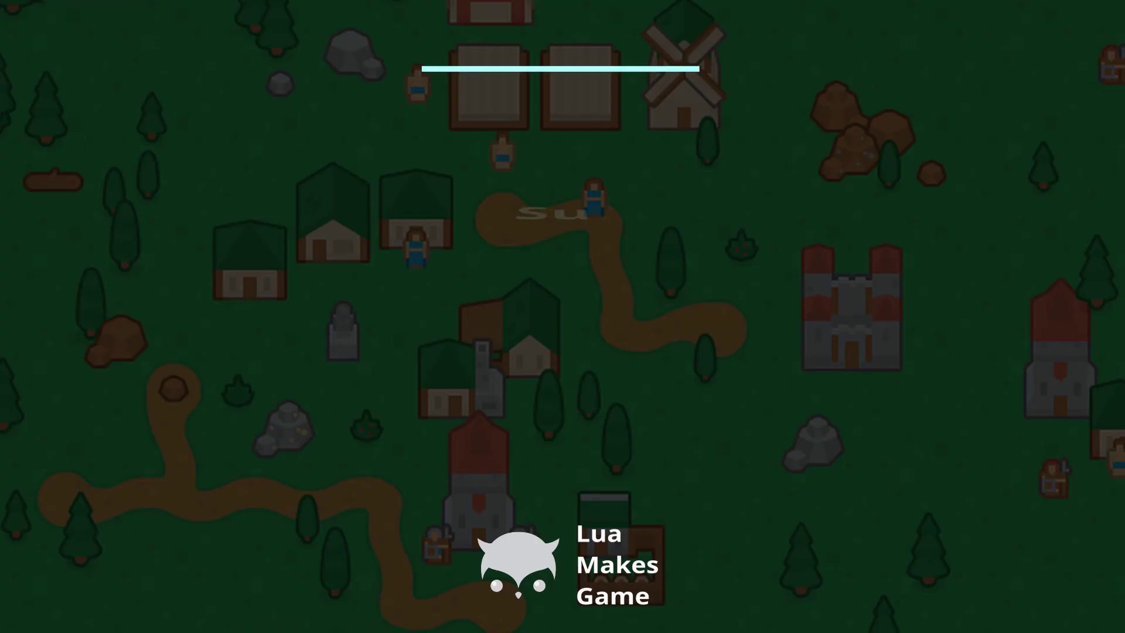